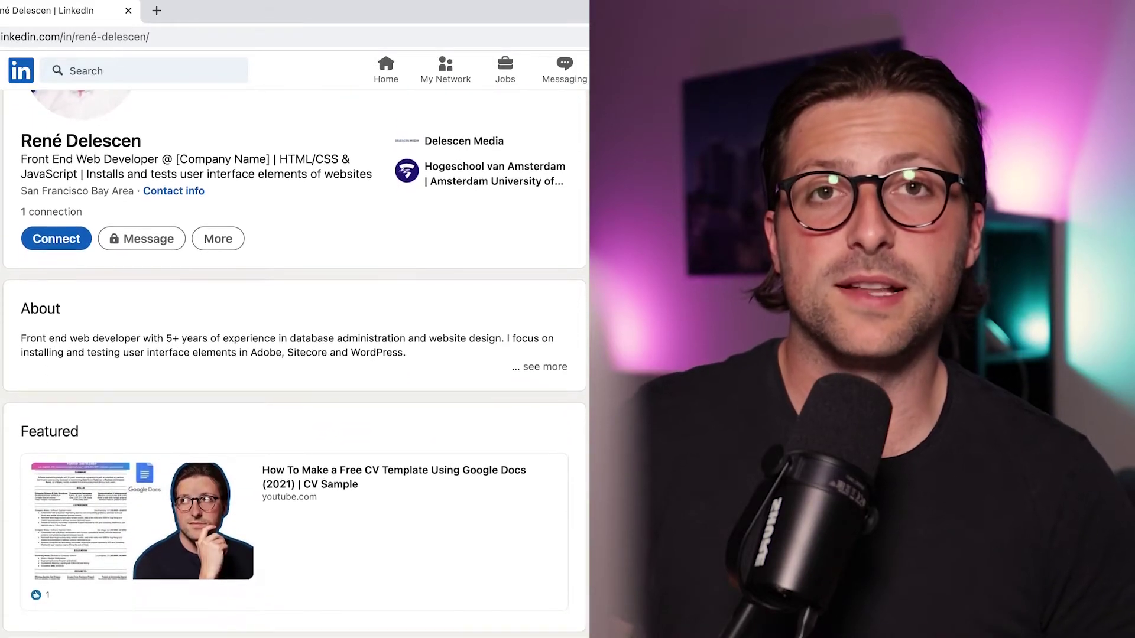
# - Scroll through the bare profile back to the top, then move to the remove.bg tab
pyautogui.scroll(-5, 294, 355)
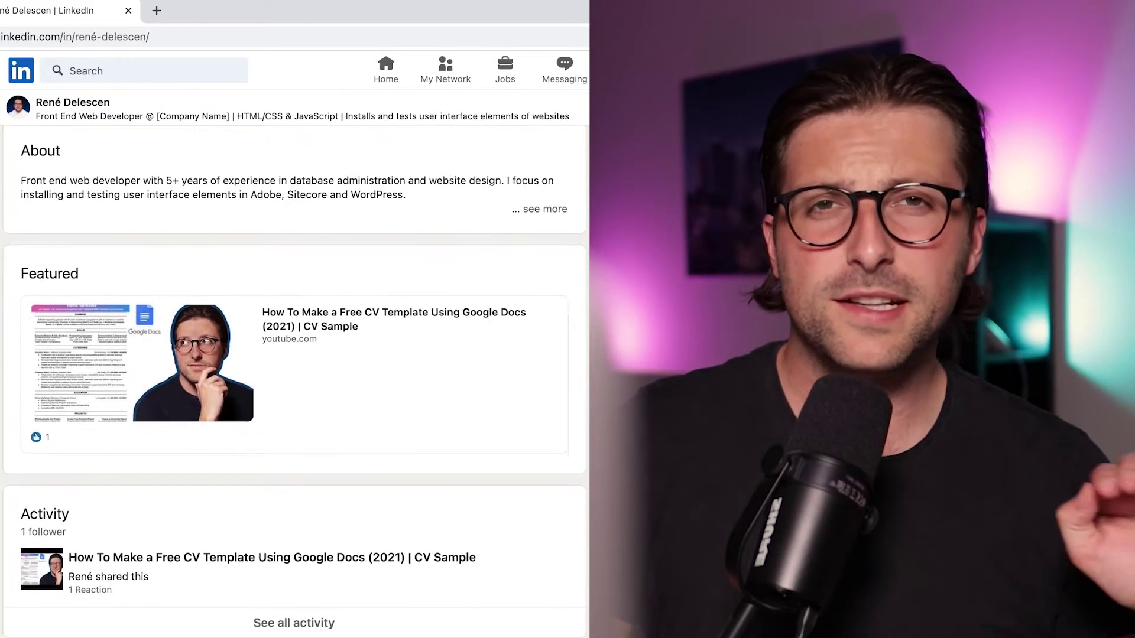
pyautogui.scroll(-5, 294, 355)
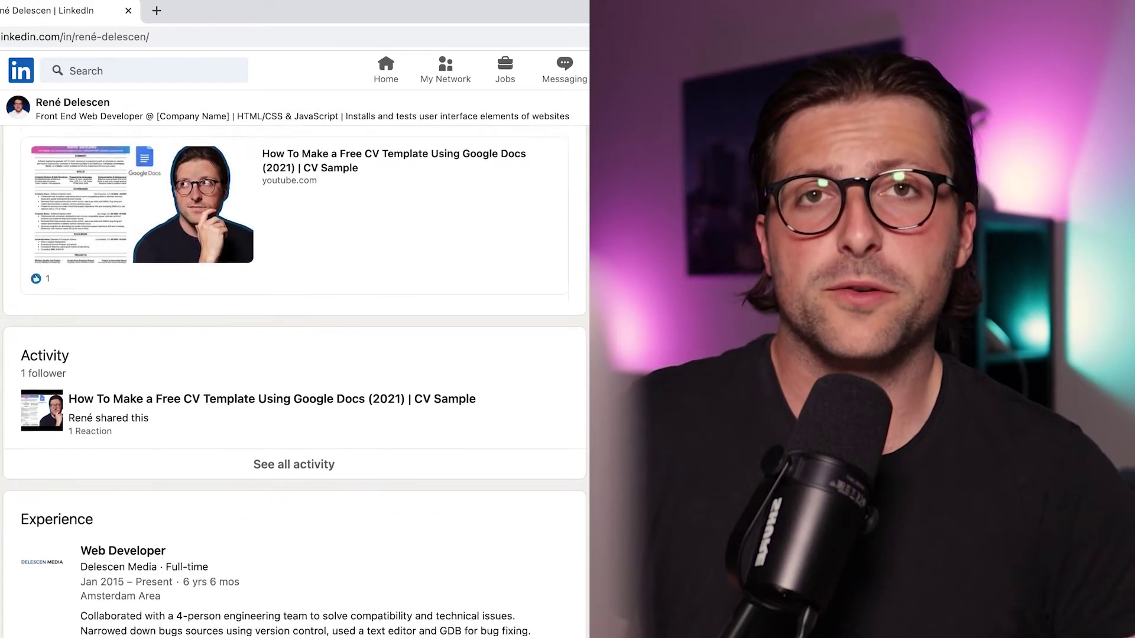
pyautogui.scroll(-5, 295, 354)
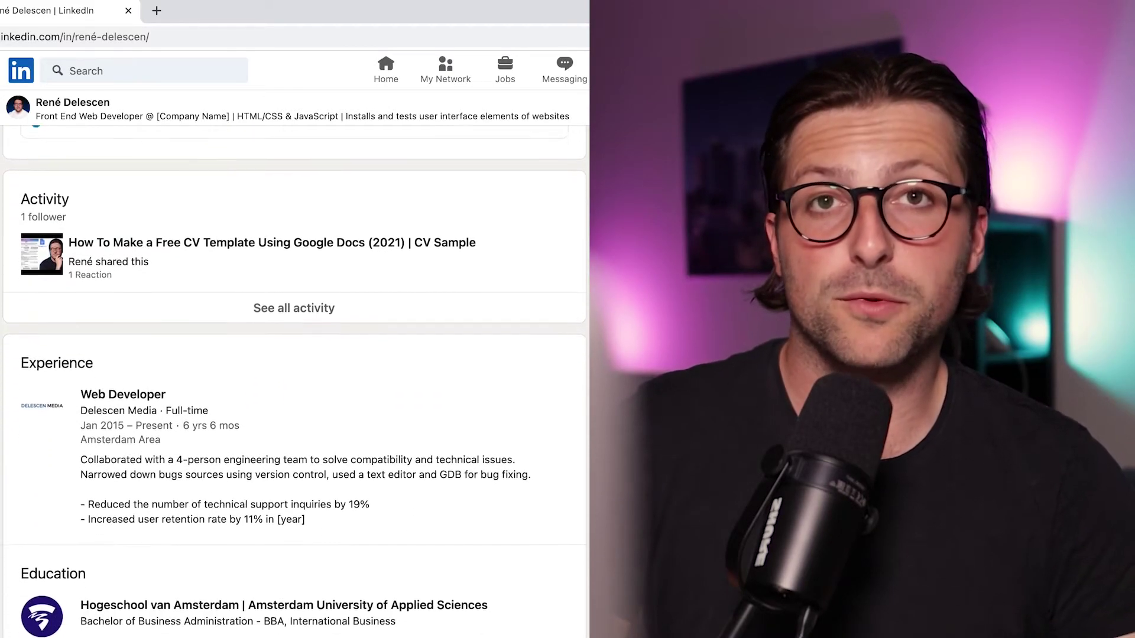
pyautogui.scroll(-5, 295, 354)
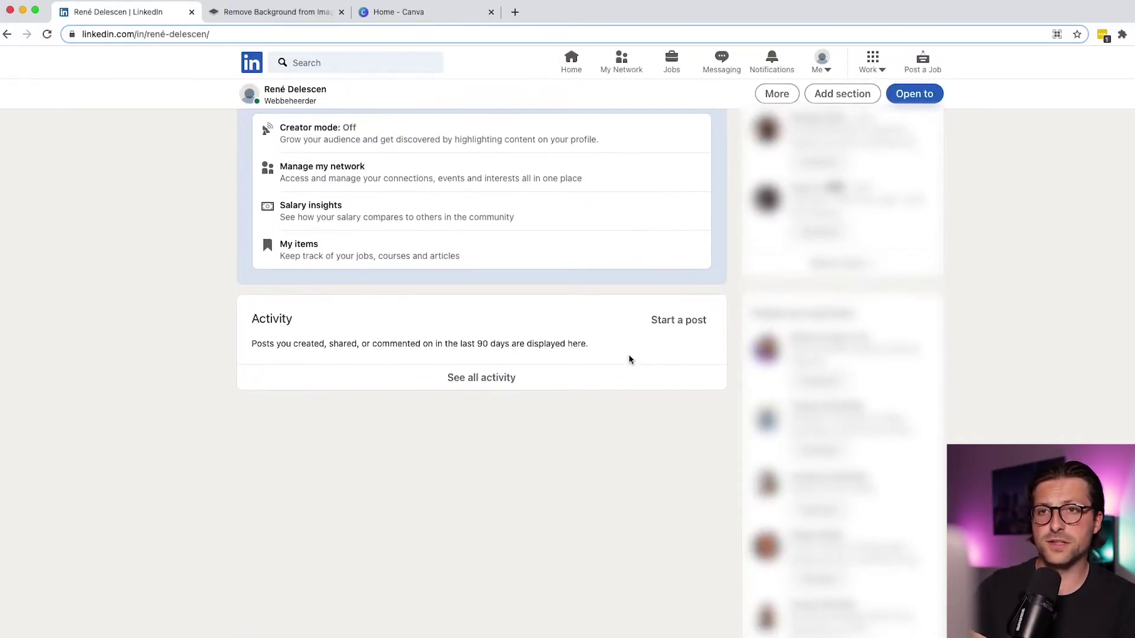
pyautogui.scroll(7, 629, 360)
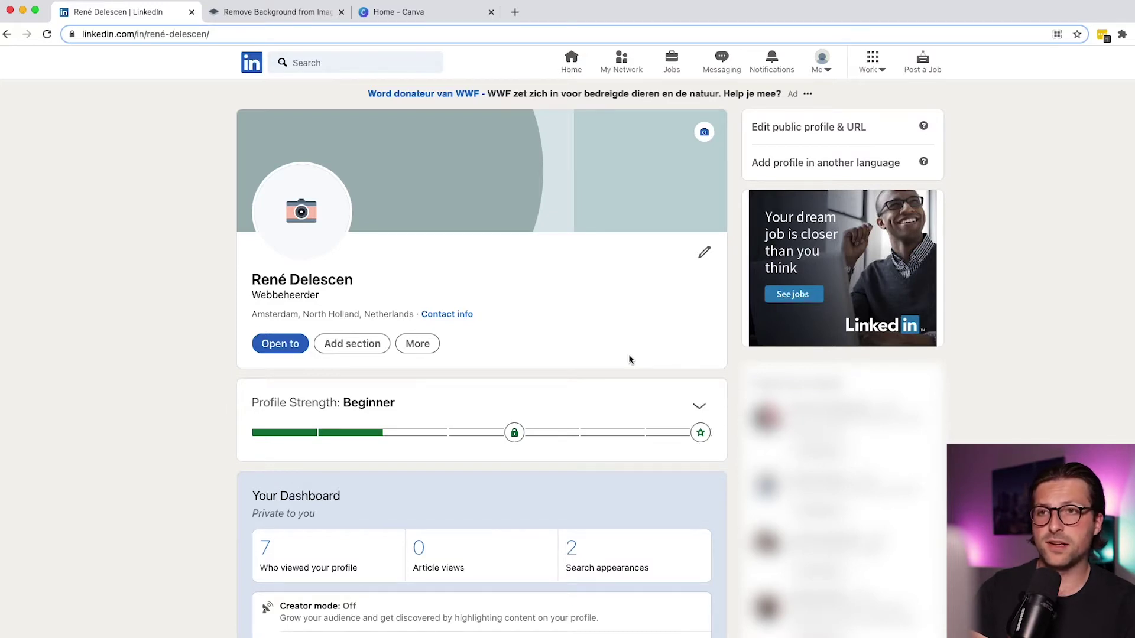
pyautogui.hotkey('ctrl', 'Tab')
# - Upload the portrait to remove.bg and download the background-free result
pyautogui.click(733, 322)
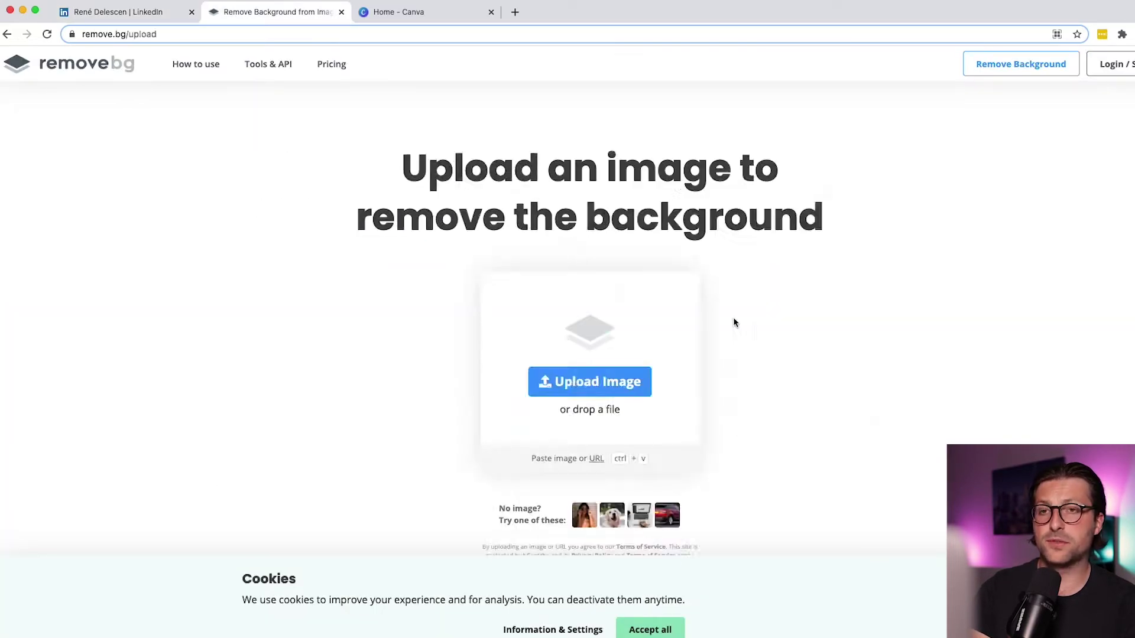
pyautogui.click(564, 237)
pyautogui.click(786, 451)
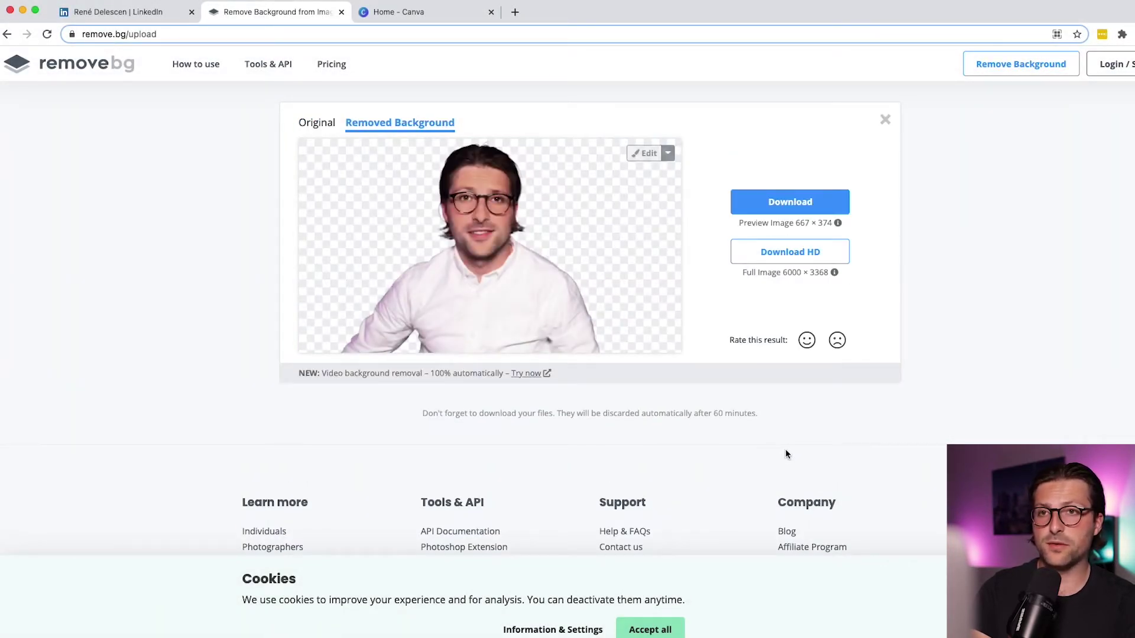
pyautogui.click(788, 203)
pyautogui.hotkey('ctrl', 'Tab')
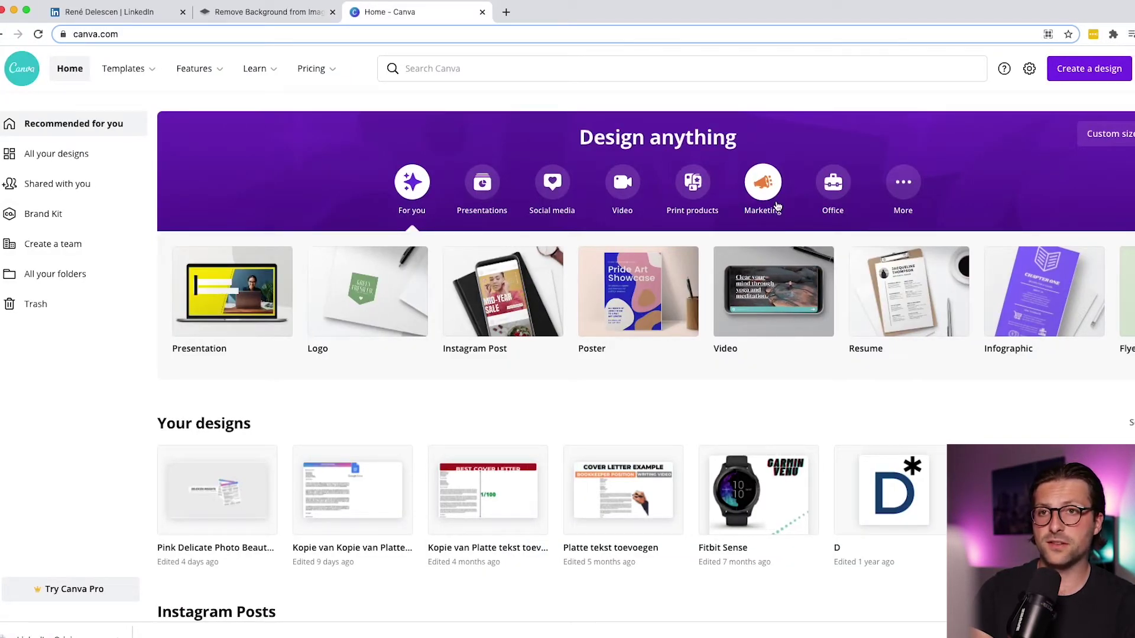
# - Create a 1600 × 1600 px custom Canva design and upload the cutout portrait PNG
pyautogui.click(1083, 79)
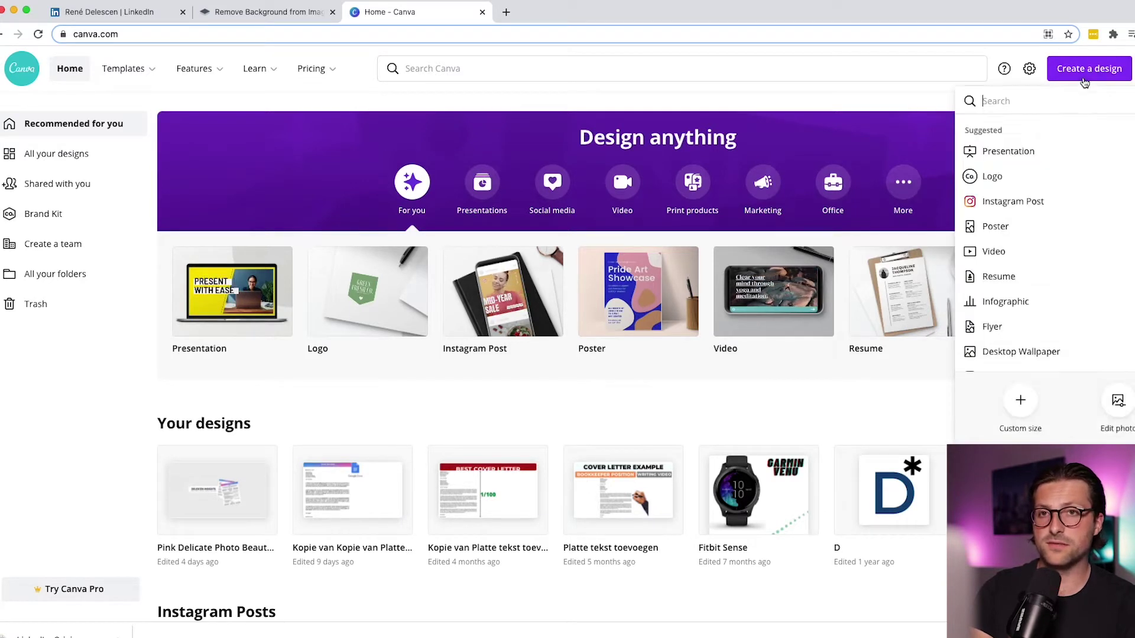
pyautogui.click(1022, 402)
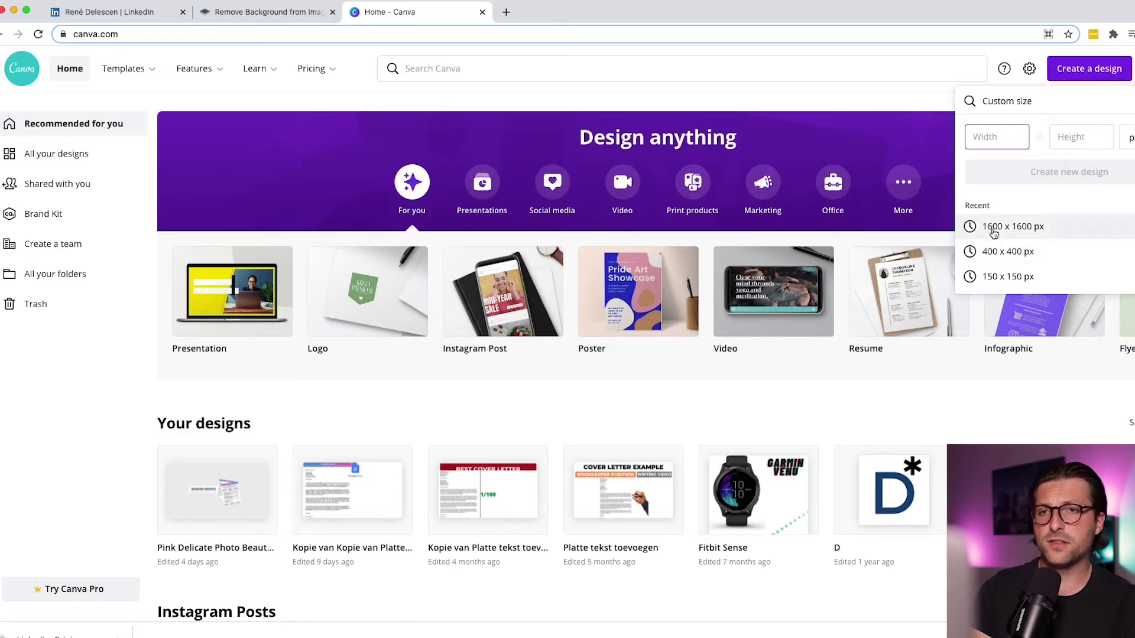
pyautogui.click(992, 227)
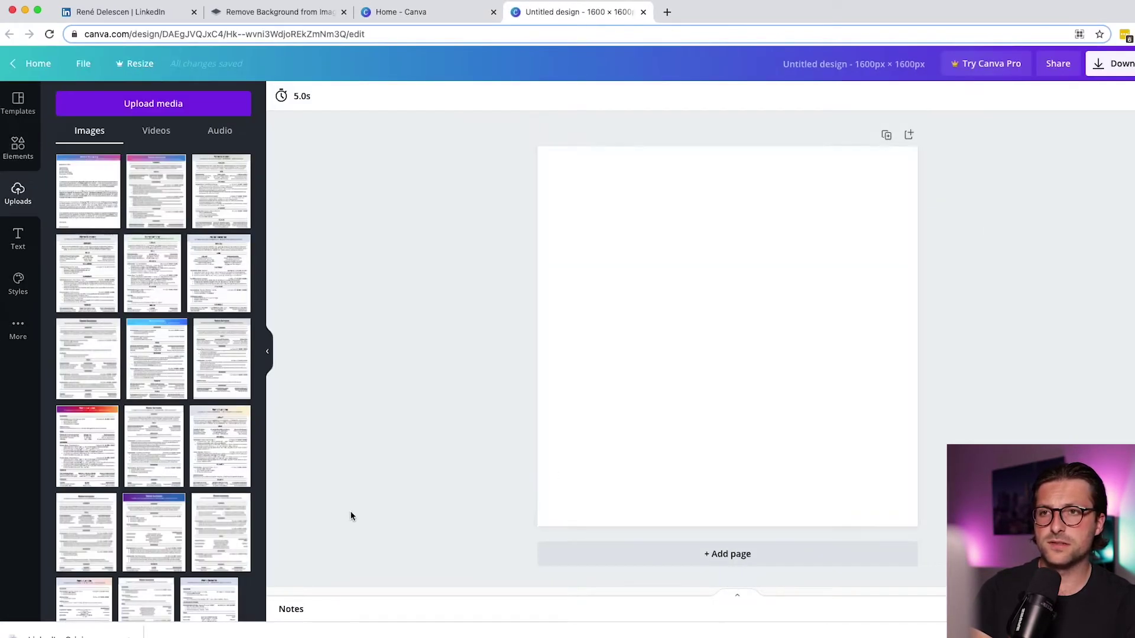
pyautogui.moveTo(65, 636); pyautogui.dragTo(133, 345)
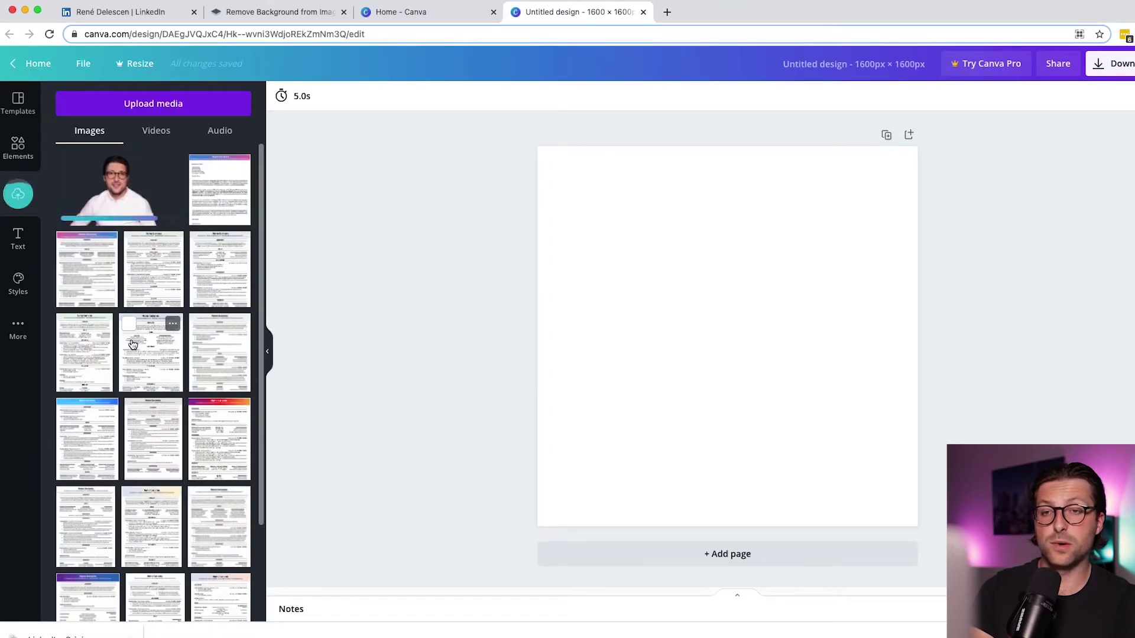
pyautogui.click(26, 163)
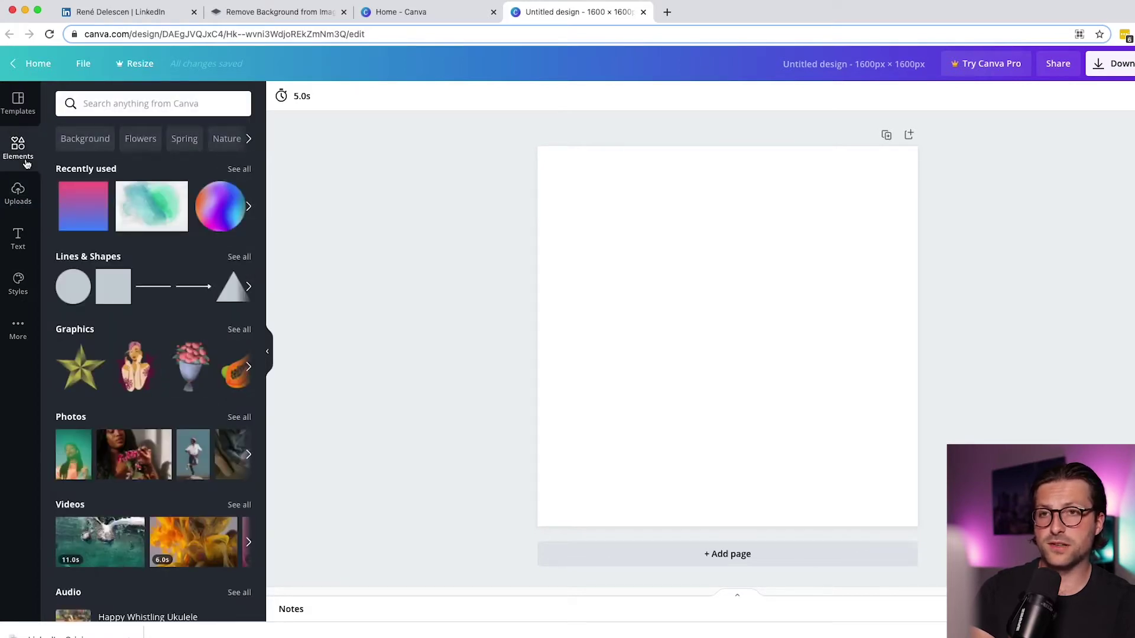
# - Add the pink-to-blue gradient and recolour its ends dark navy and near-black
pyautogui.click(80, 206)
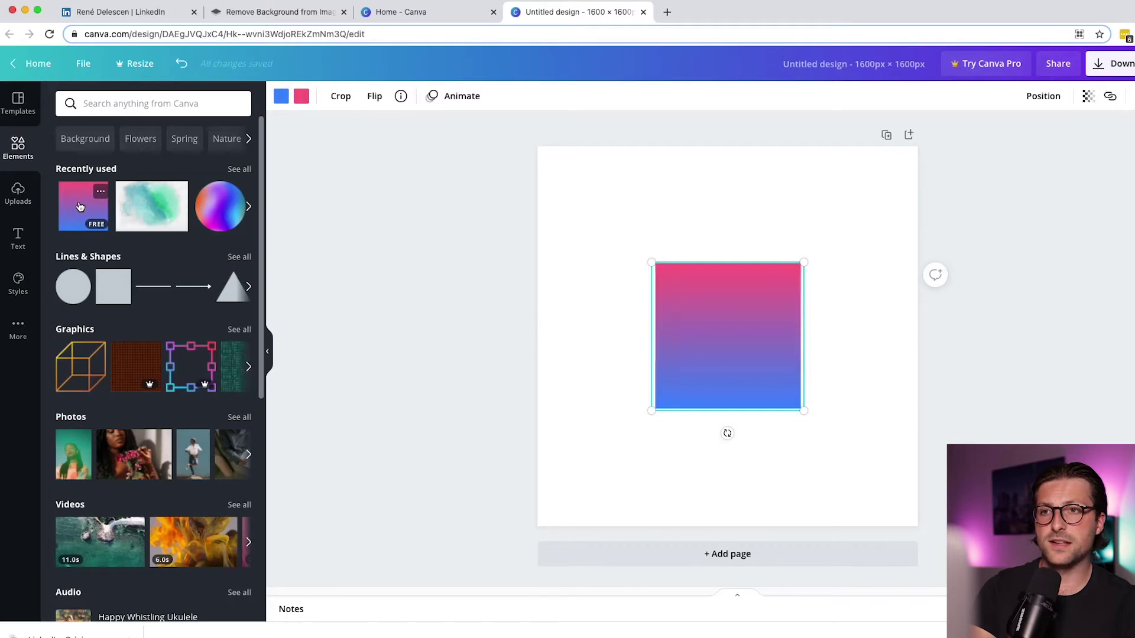
pyautogui.click(280, 96)
pyautogui.click(238, 363)
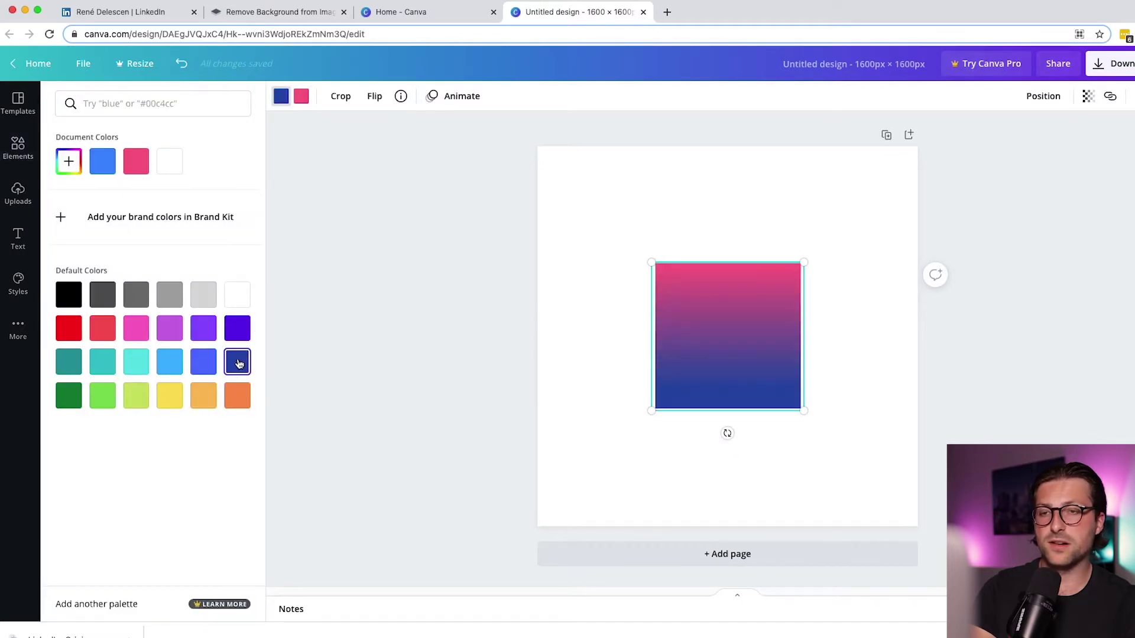
pyautogui.click(301, 101)
pyautogui.click(71, 167)
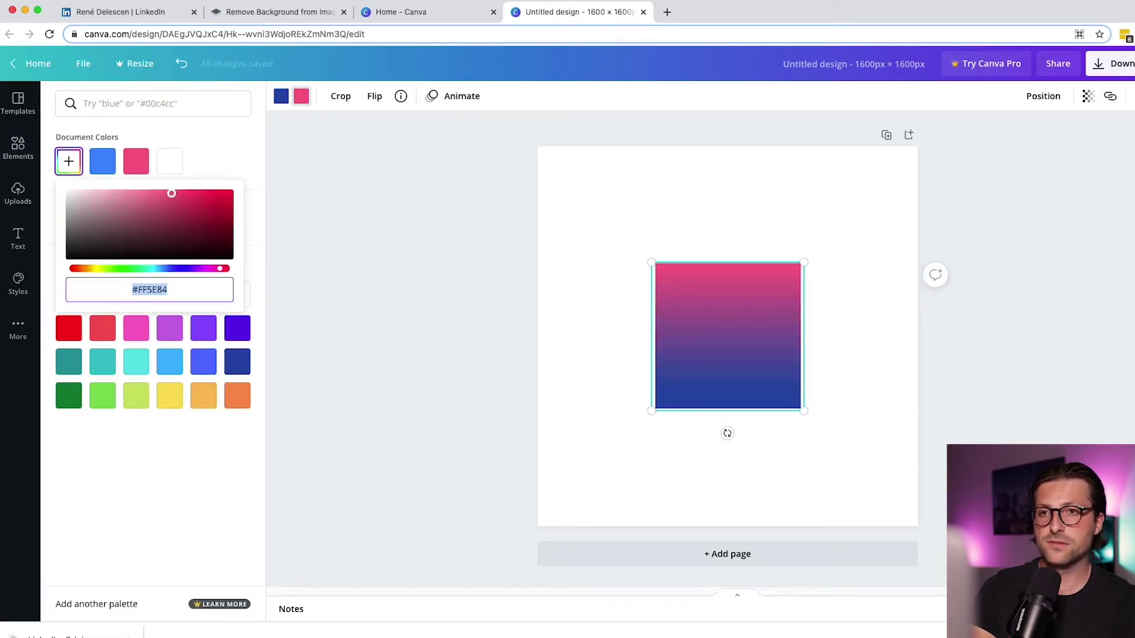
pyautogui.moveTo(171, 193); pyautogui.dragTo(69, 248)
# - Add the cutout portrait at 25% zoom and layer it in front of the gradient
pyautogui.click(23, 204)
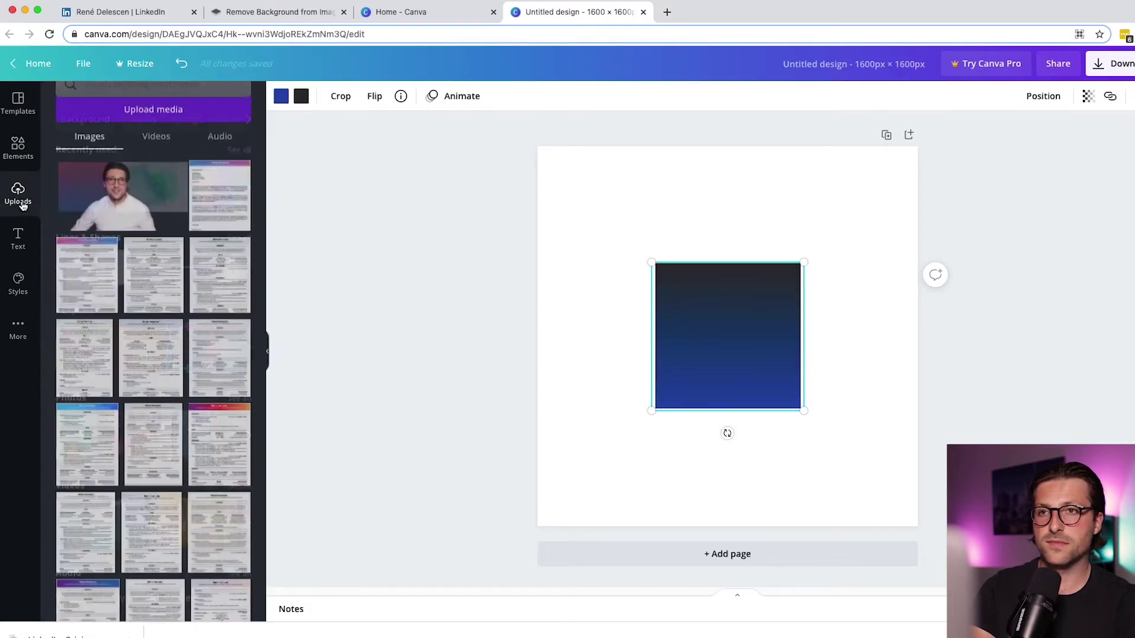
pyautogui.click(124, 204)
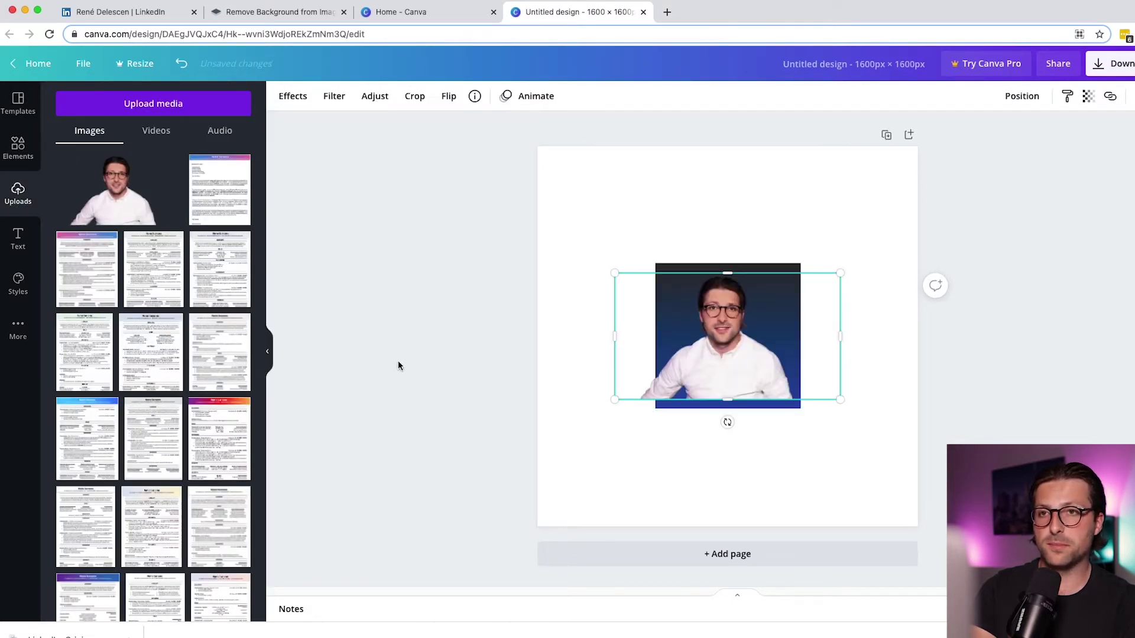
pyautogui.click(1092, 609)
pyautogui.click(1087, 491)
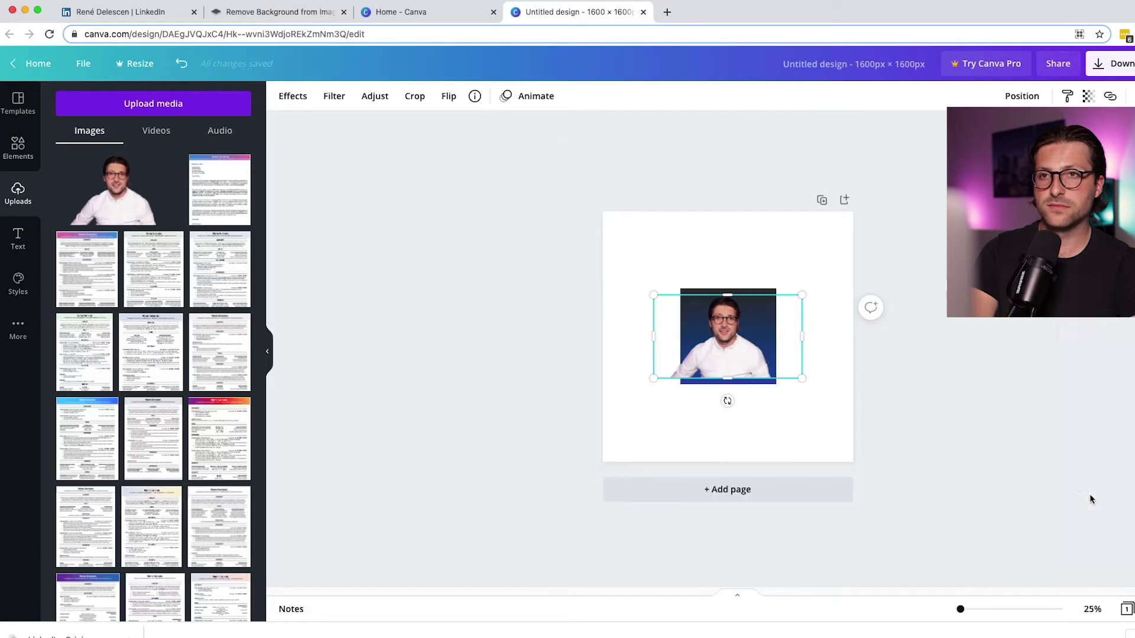
pyautogui.rightClick(749, 323)
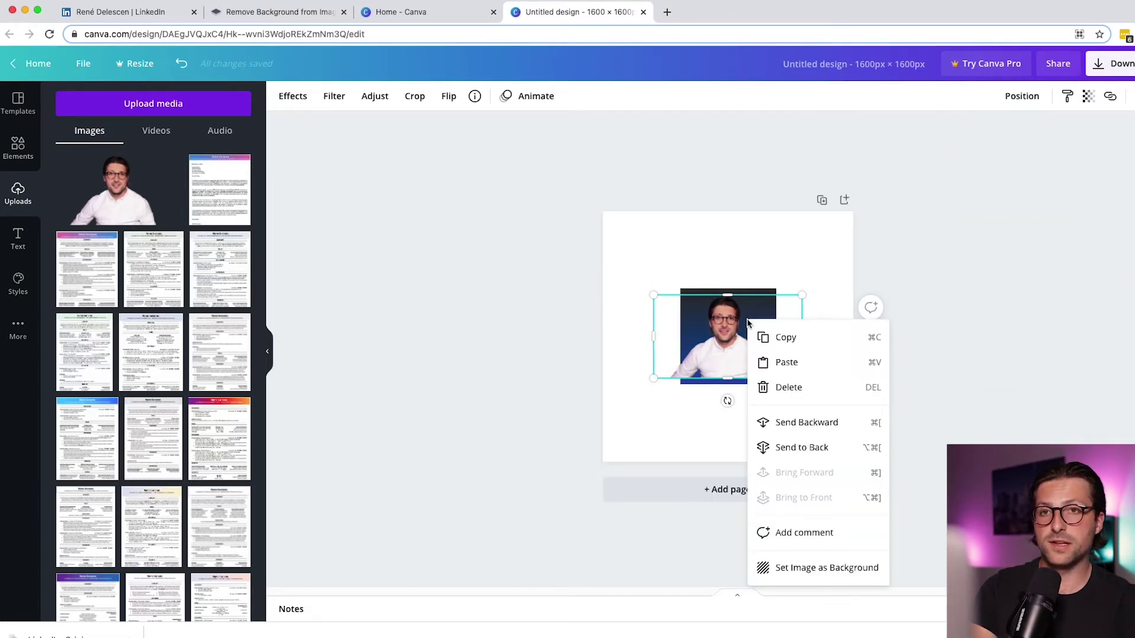
pyautogui.click(792, 448)
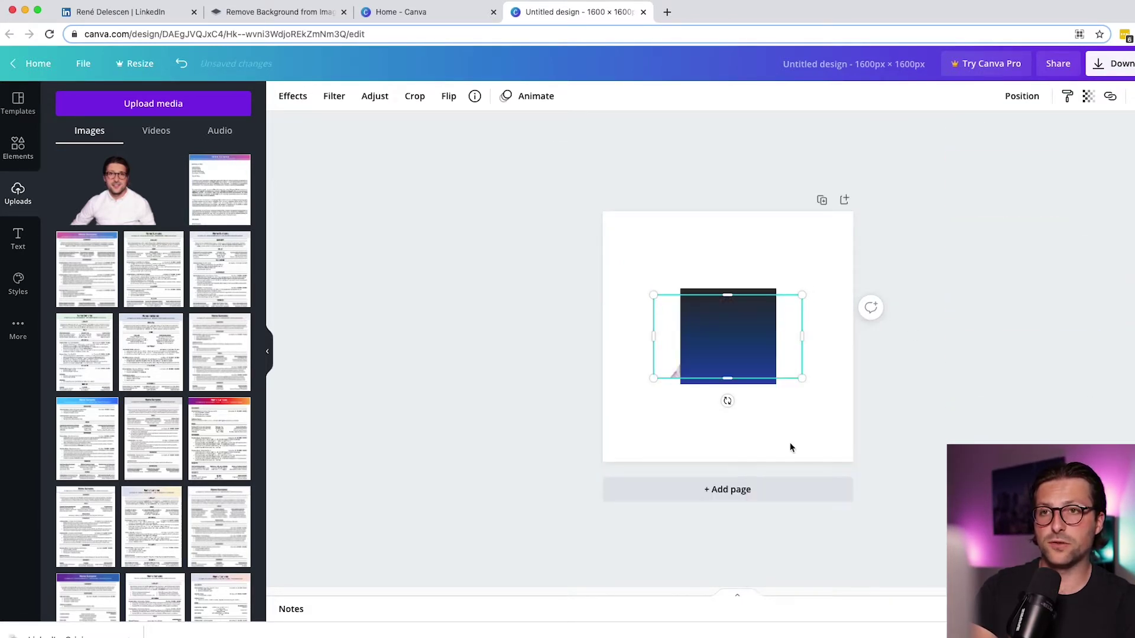
pyautogui.rightClick(792, 366)
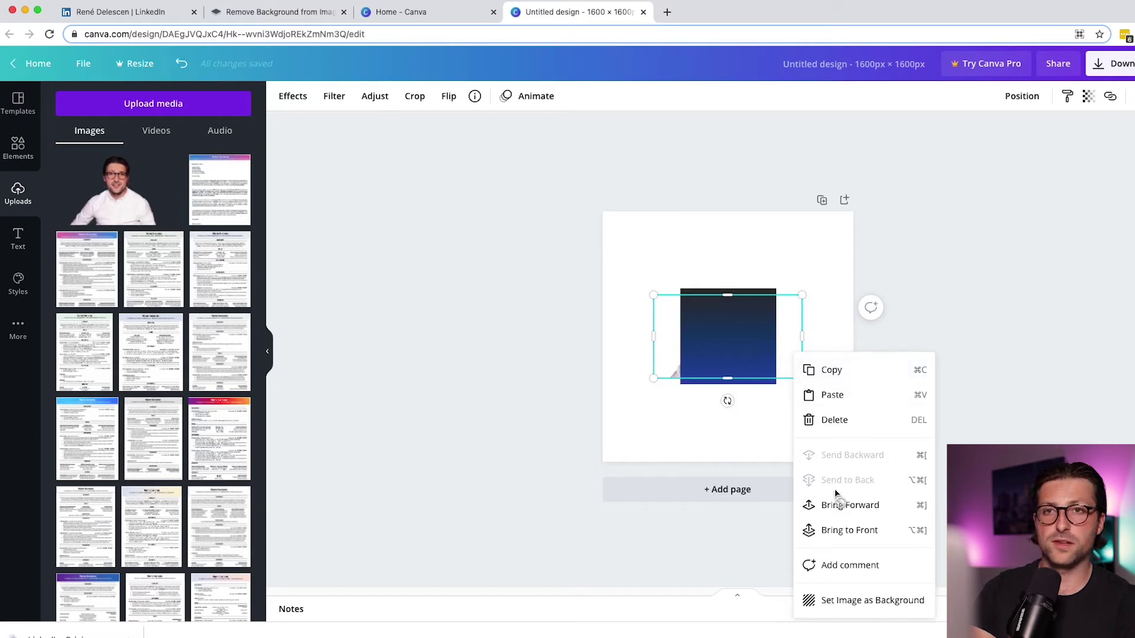
pyautogui.click(835, 503)
# - Stretch the gradient and portrait to fill the page, then download the design as PNG
pyautogui.moveTo(776, 289); pyautogui.dragTo(855, 209)
pyautogui.moveTo(679, 385); pyautogui.dragTo(603, 461)
pyautogui.moveTo(802, 294); pyautogui.dragTo(950, 176)
pyautogui.moveTo(654, 390); pyautogui.dragTo(540, 481)
pyautogui.click(1006, 349)
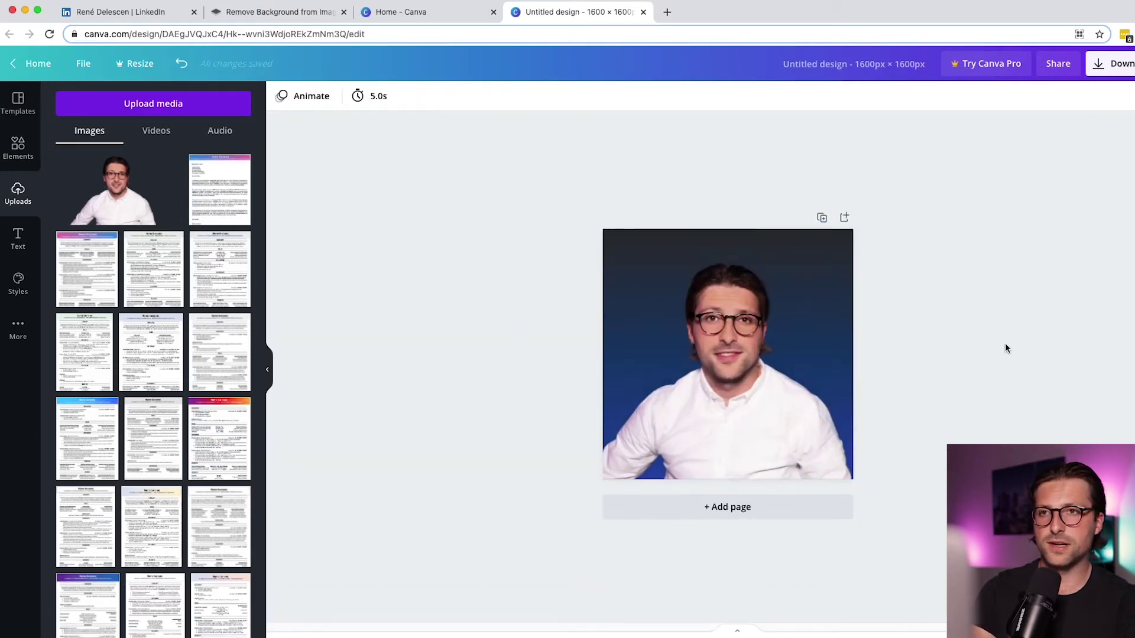
pyautogui.click(1131, 65)
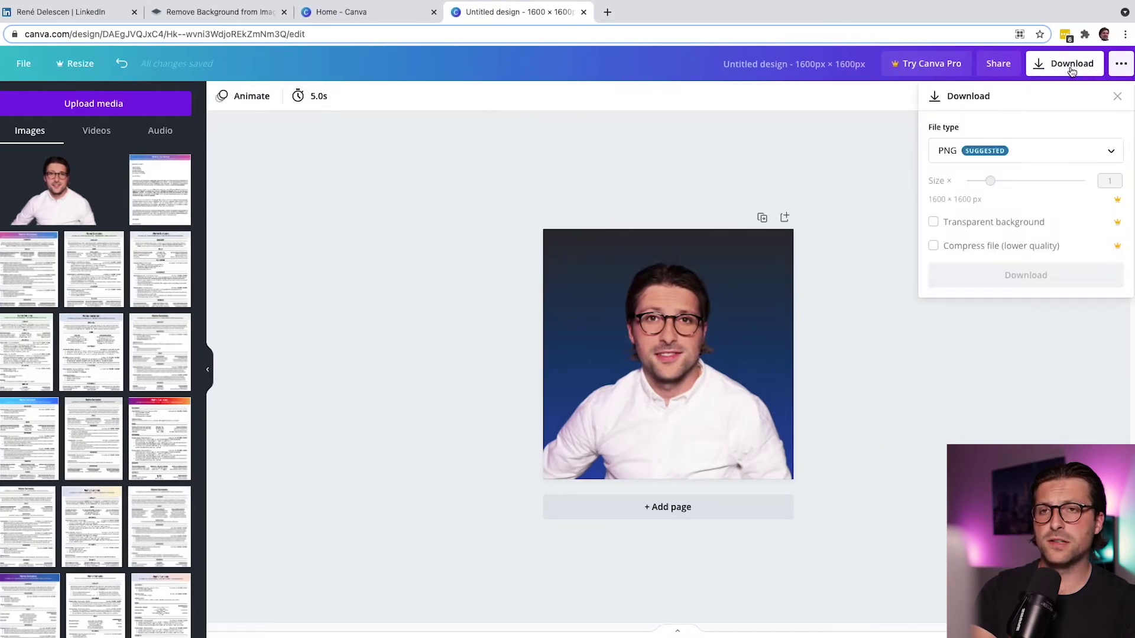
pyautogui.click(1043, 275)
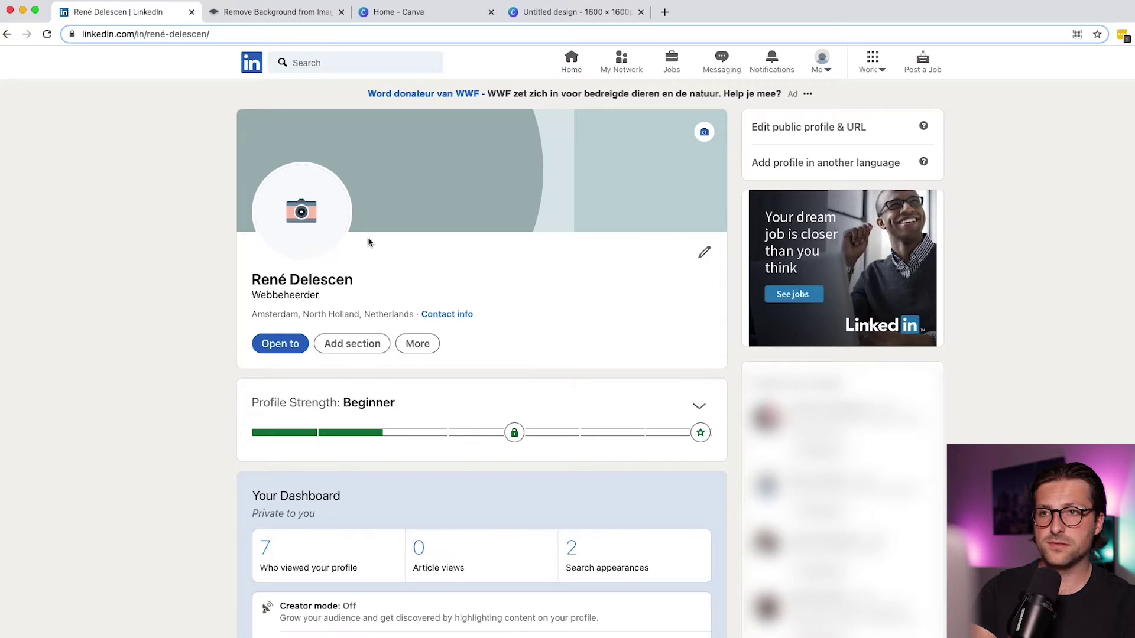
# - Upload the Canva portrait as the LinkedIn profile photo with Public visibility
pyautogui.click(297, 227)
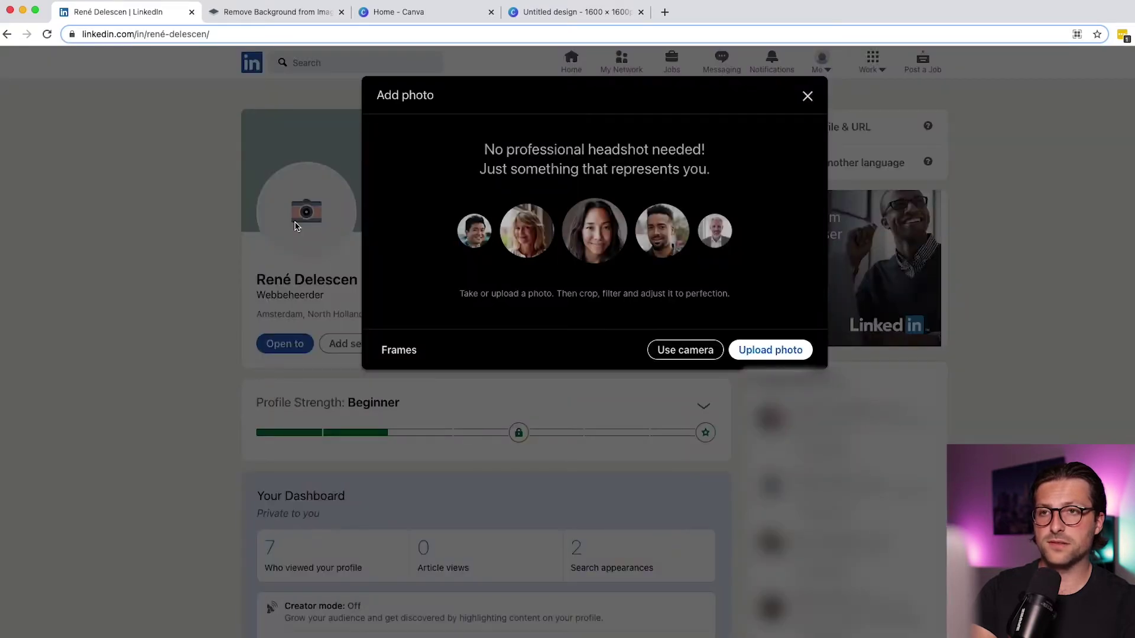
pyautogui.click(738, 344)
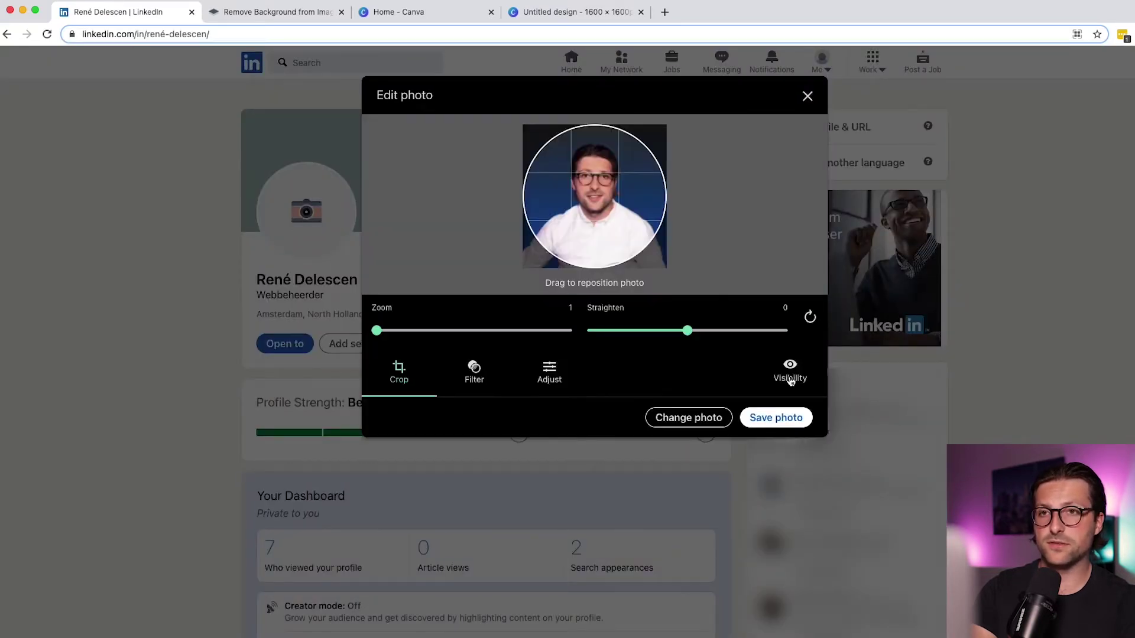
pyautogui.click(790, 377)
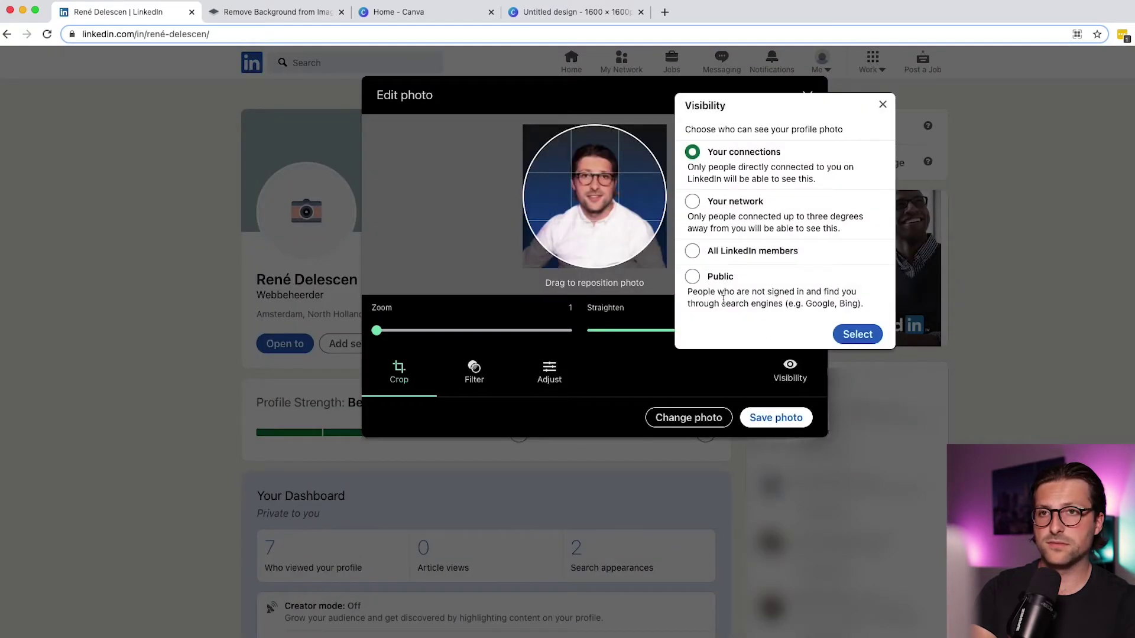
pyautogui.click(692, 276)
pyautogui.click(854, 334)
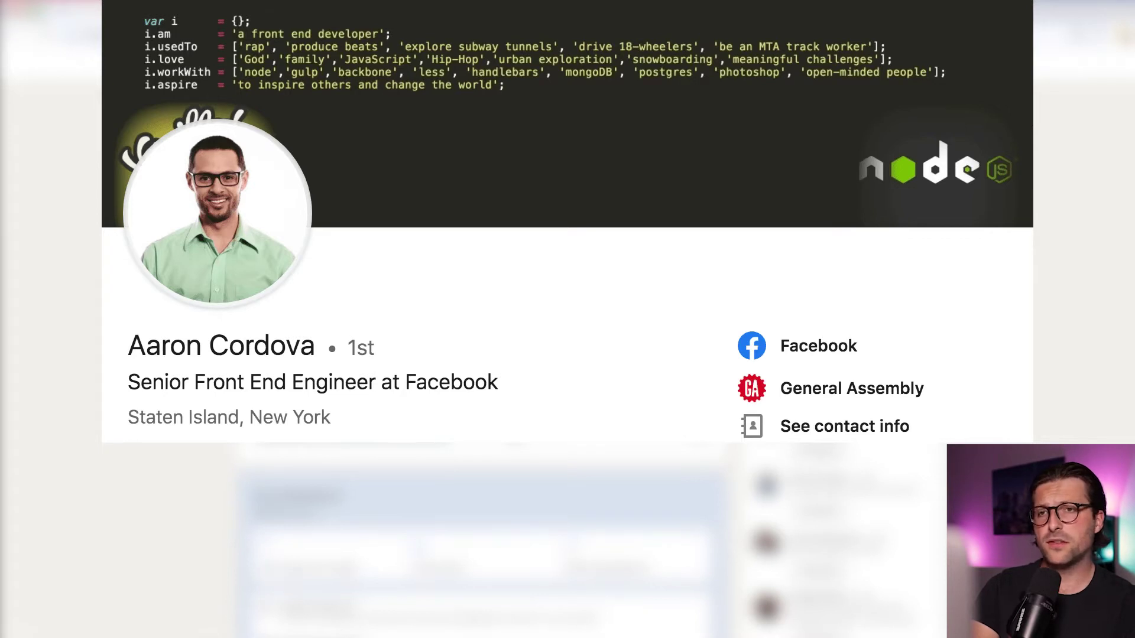
# - Search Google for 'Free LinkedIn banners' and open freelinkedinbackgrounds.com
pyautogui.write('ree')
pyautogui.write(' LinkedIn b')
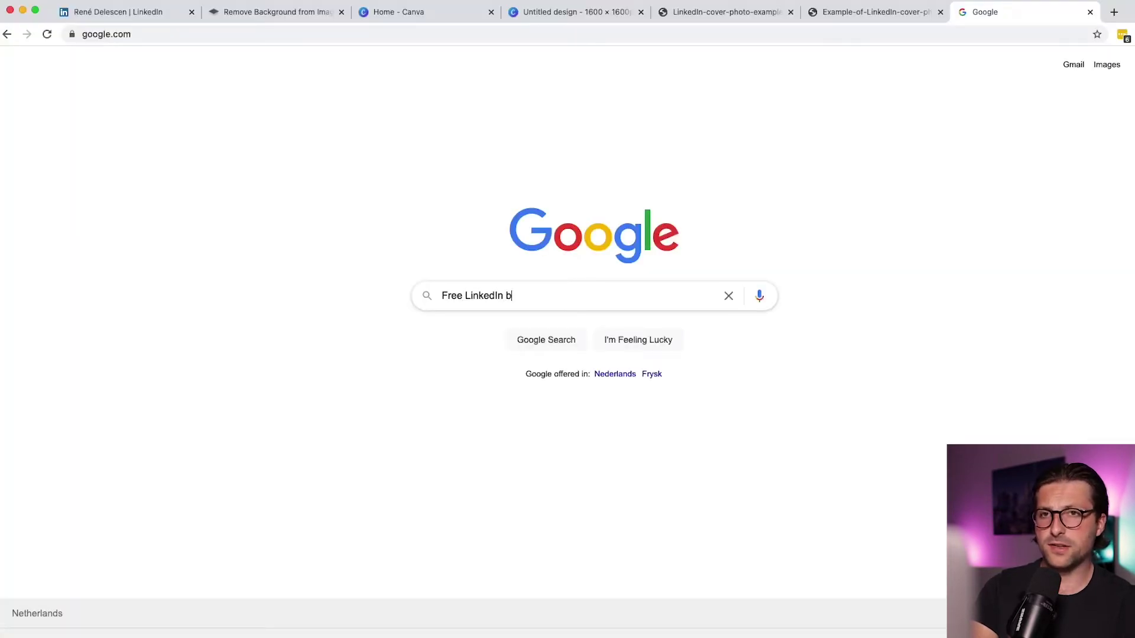
pyautogui.write('anners')
pyautogui.press('Return')
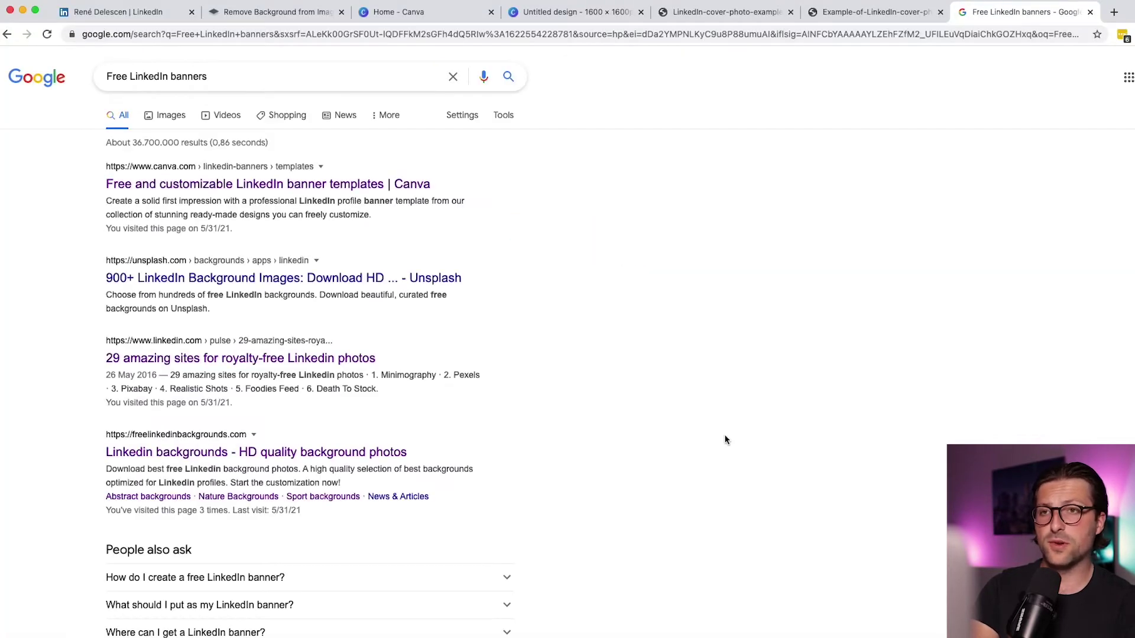
pyautogui.click(385, 453)
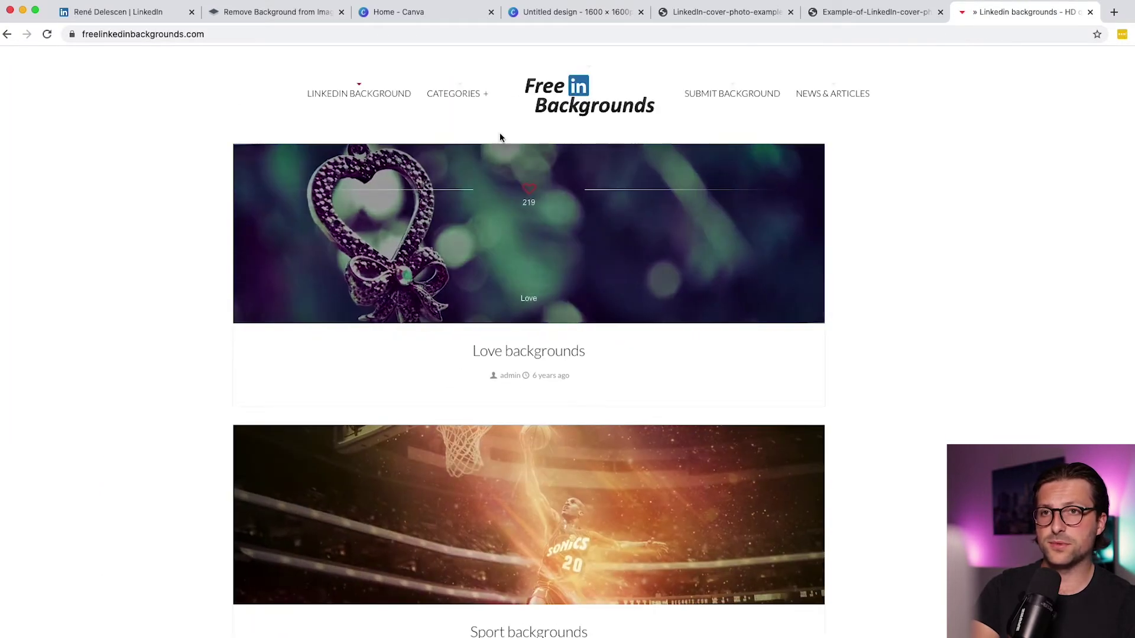
# - Open the Technology Backgrounds hand-and-app-icons image full-size in a new tab
pyautogui.moveTo(463, 90)
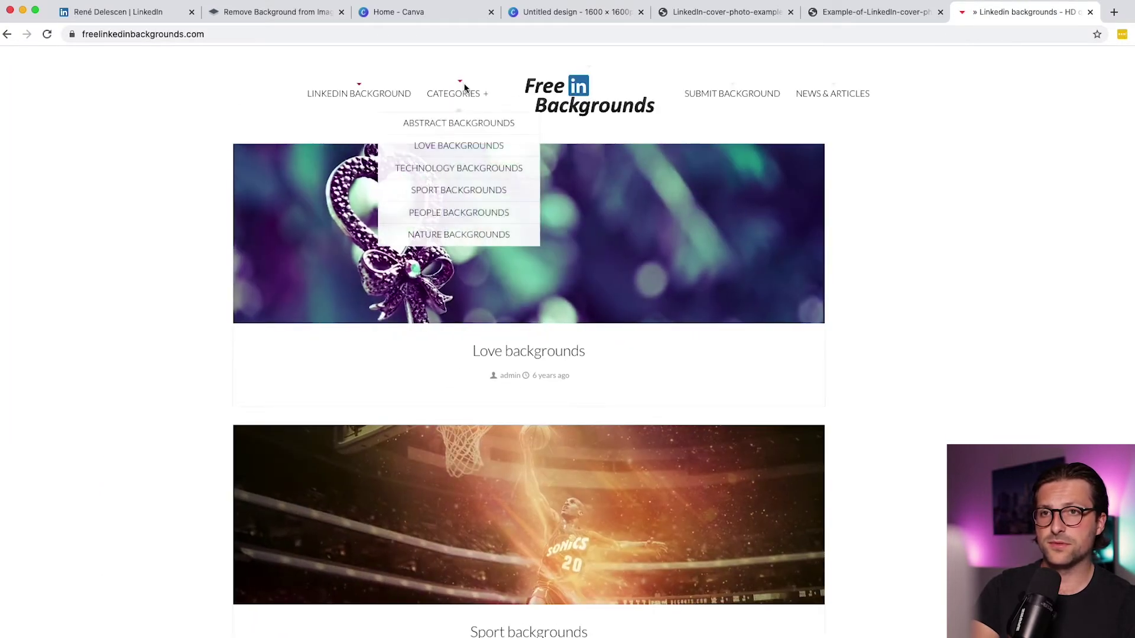
pyautogui.click(470, 171)
pyautogui.scroll(-10, 468, 171)
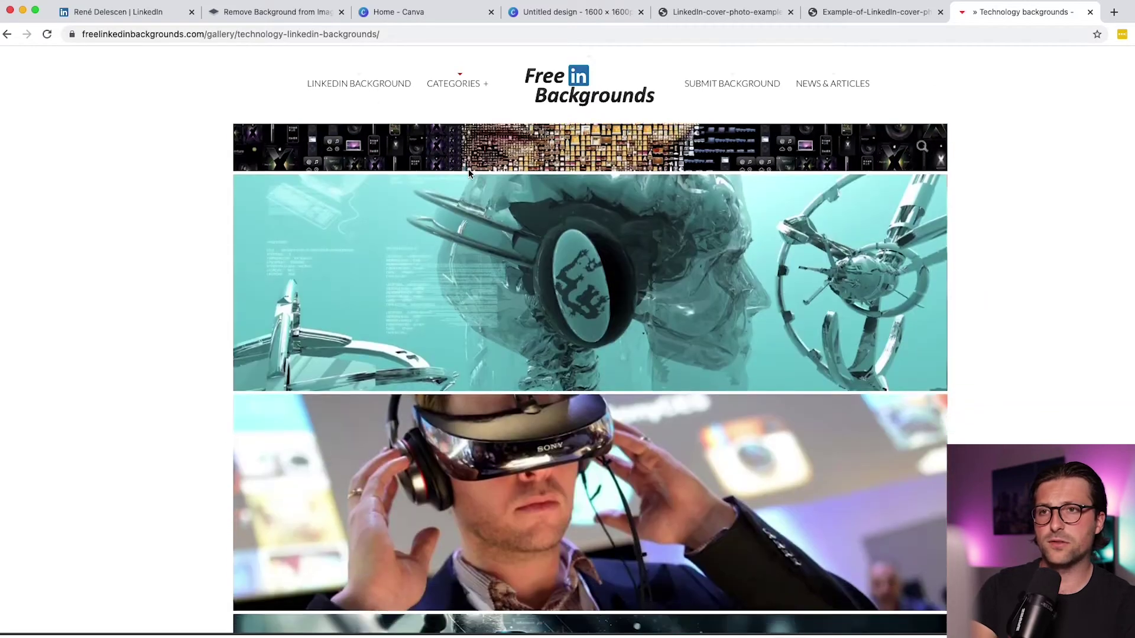
pyautogui.scroll(-10, 468, 172)
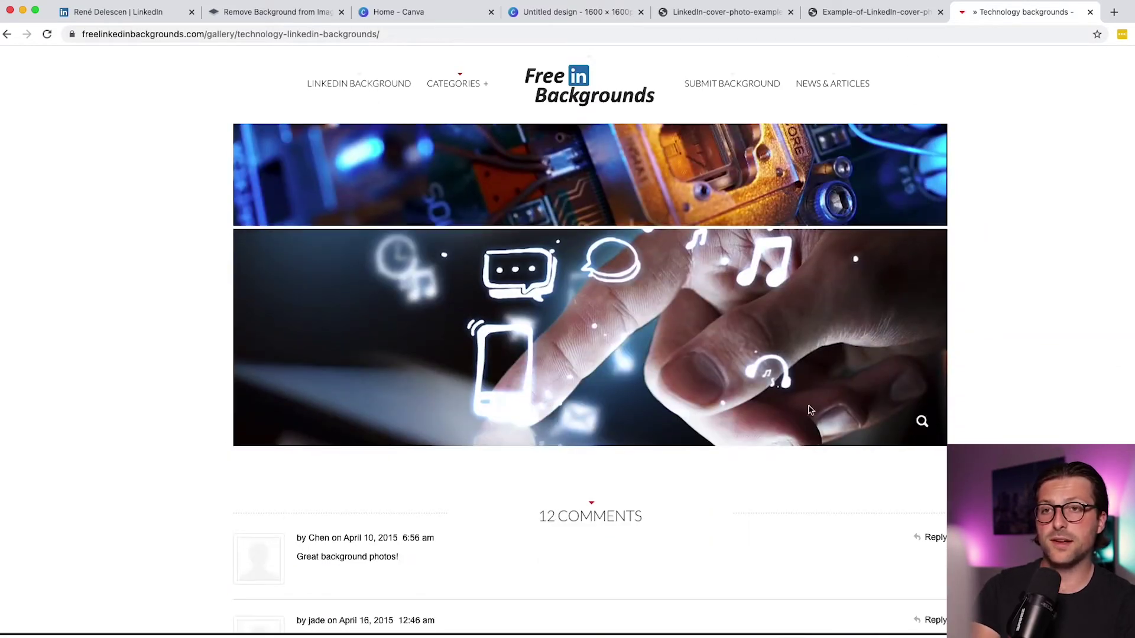
pyautogui.rightClick(595, 325)
pyautogui.click(633, 332)
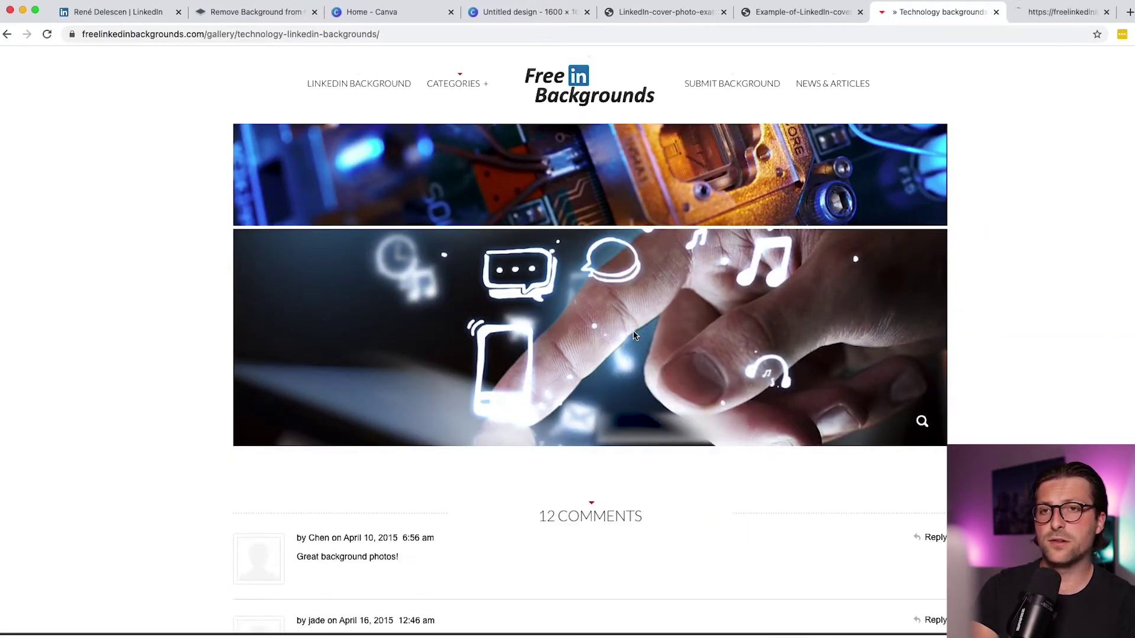
pyautogui.hotkey('ctrl', 'Tab')
pyautogui.rightClick(633, 331)
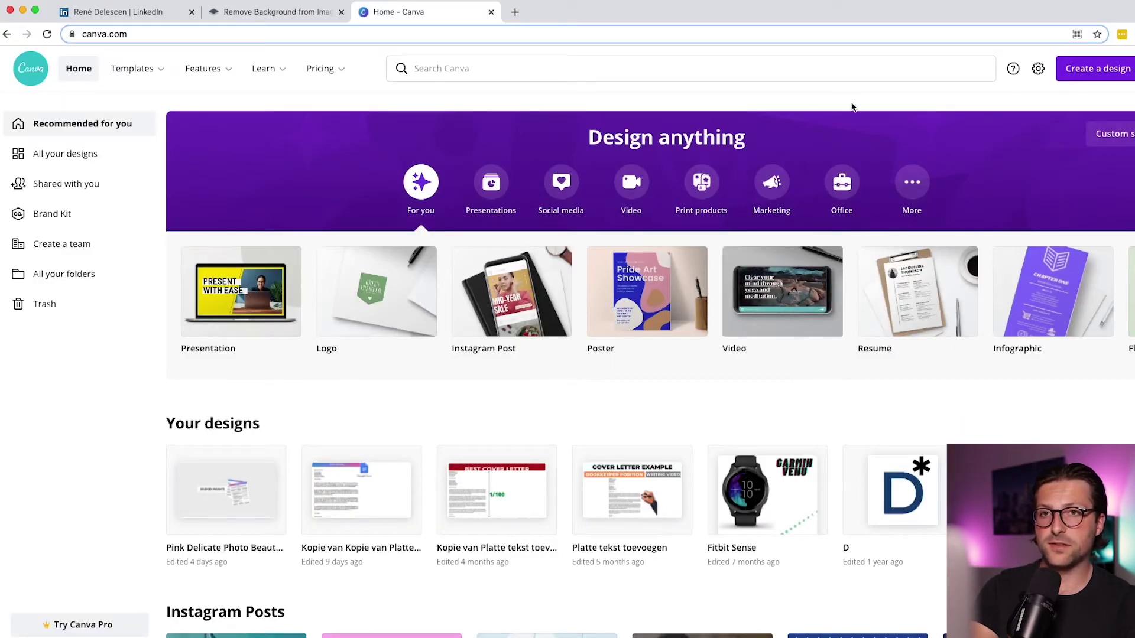
# - Open Canva's Clean Work Place LinkedIn Banner template and browse its Elements, Text and Styles panels
pyautogui.click(548, 71)
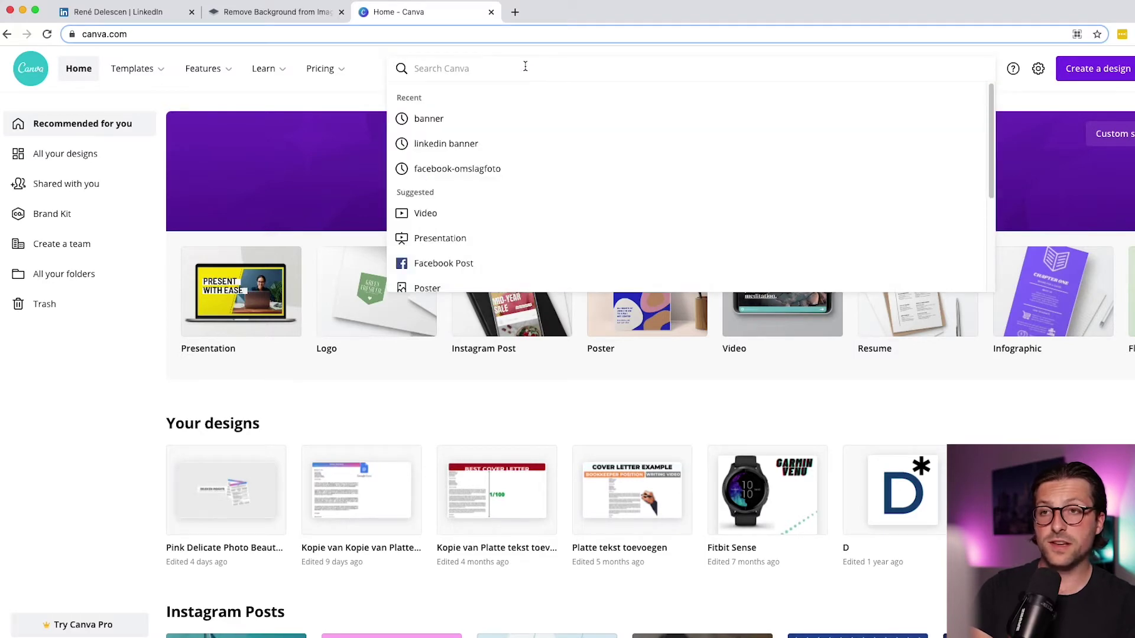
pyautogui.write('linkedin banner')
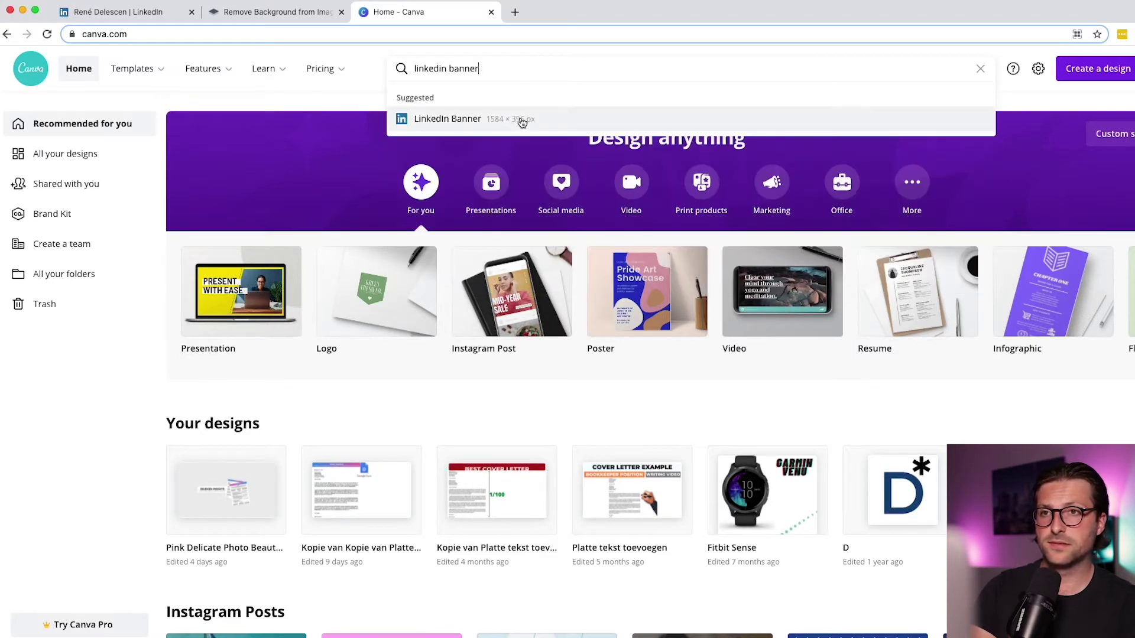
pyautogui.click(522, 122)
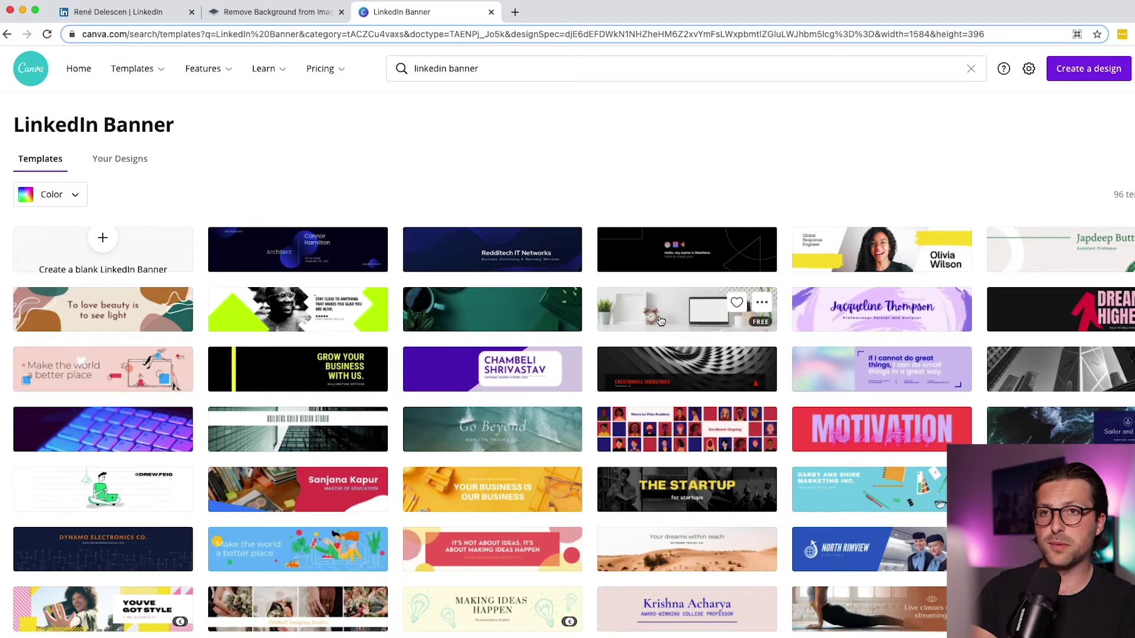
pyautogui.click(666, 314)
pyautogui.click(27, 147)
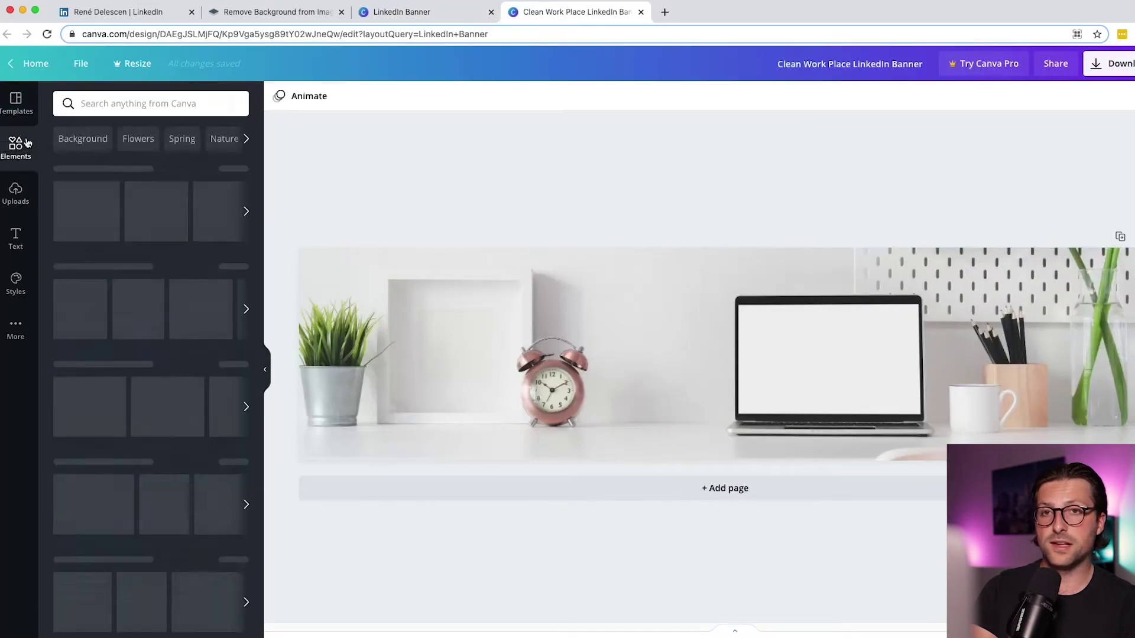
pyautogui.click(9, 240)
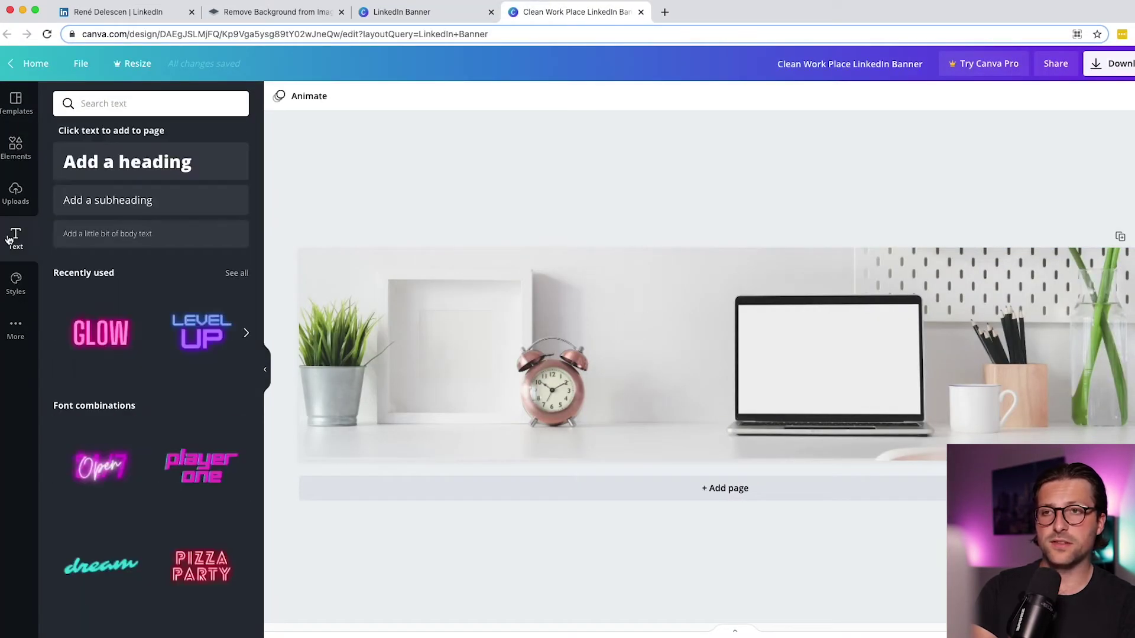
pyautogui.click(15, 290)
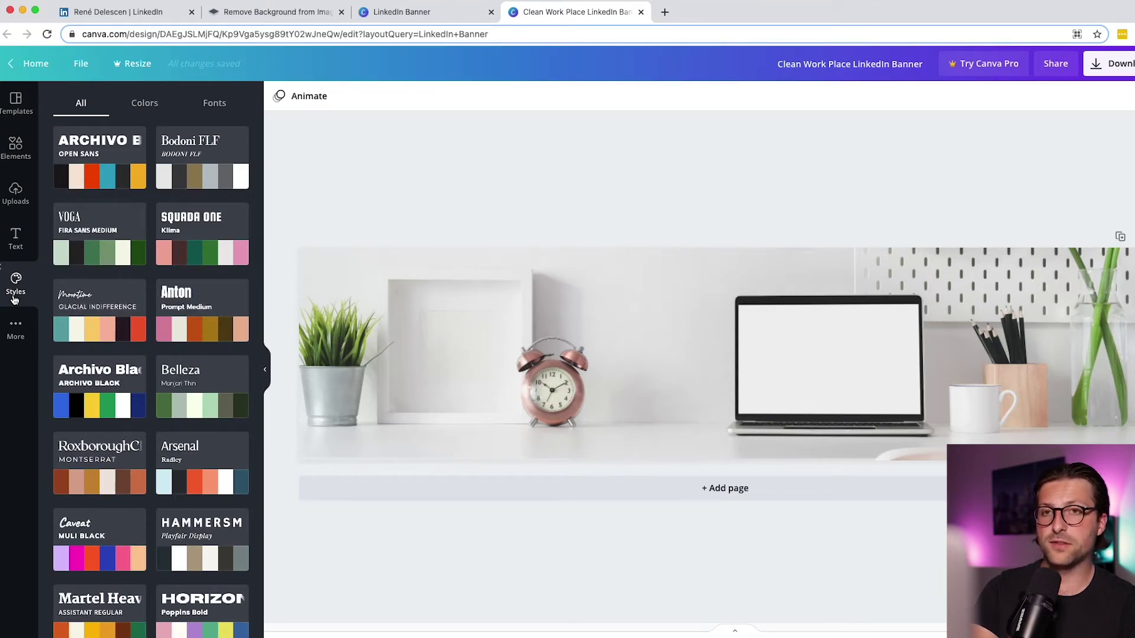
pyautogui.press('super+1')
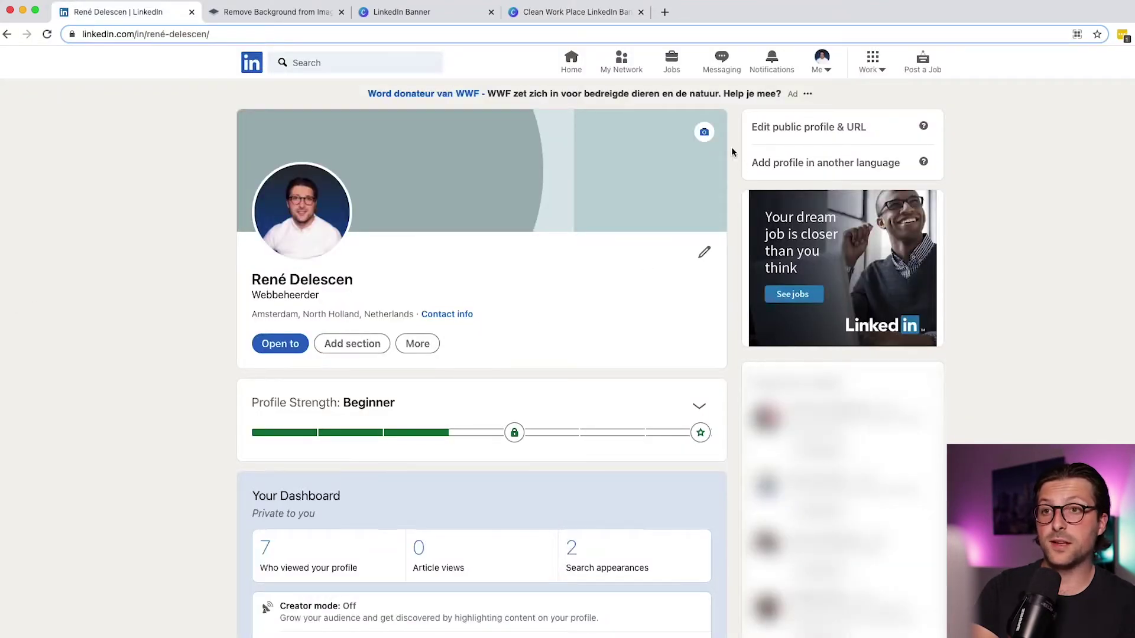
# - Upload the hand-and-glowing-app-icons image as the profile banner and apply it
pyautogui.click(713, 136)
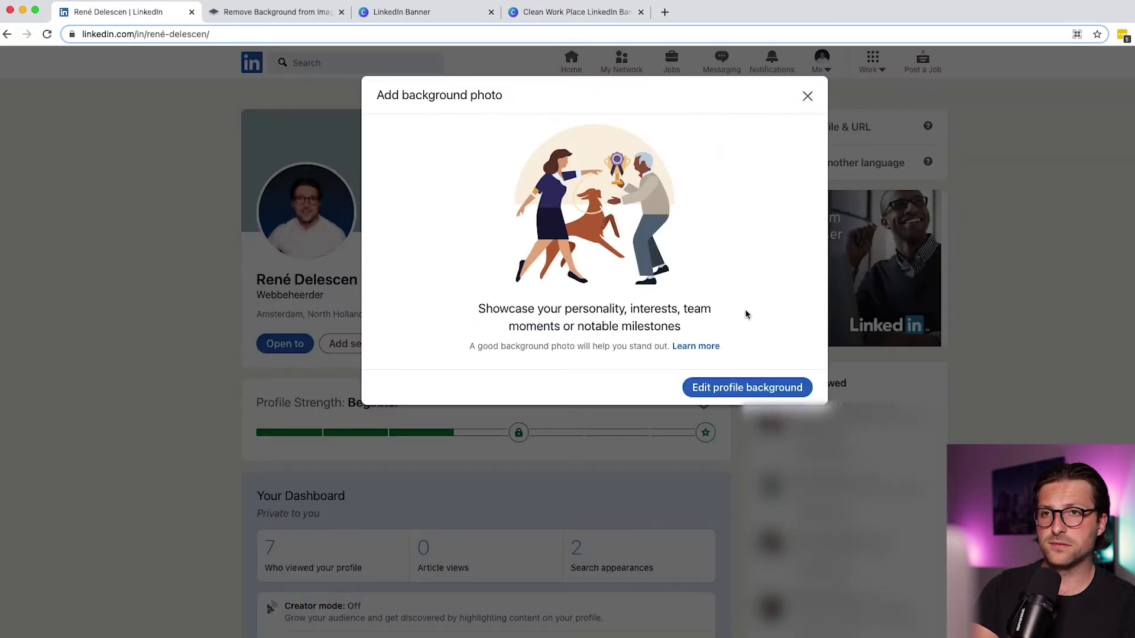
pyautogui.click(745, 388)
pyautogui.click(785, 393)
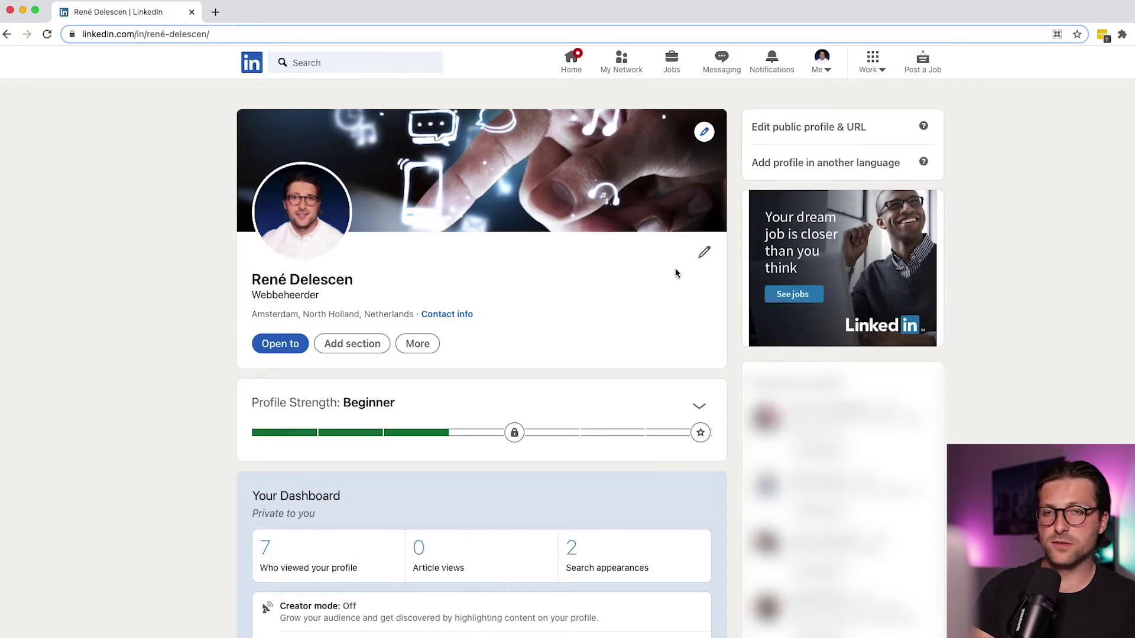
# - Open the profile intro form and select the first and last name fields
pyautogui.click(704, 253)
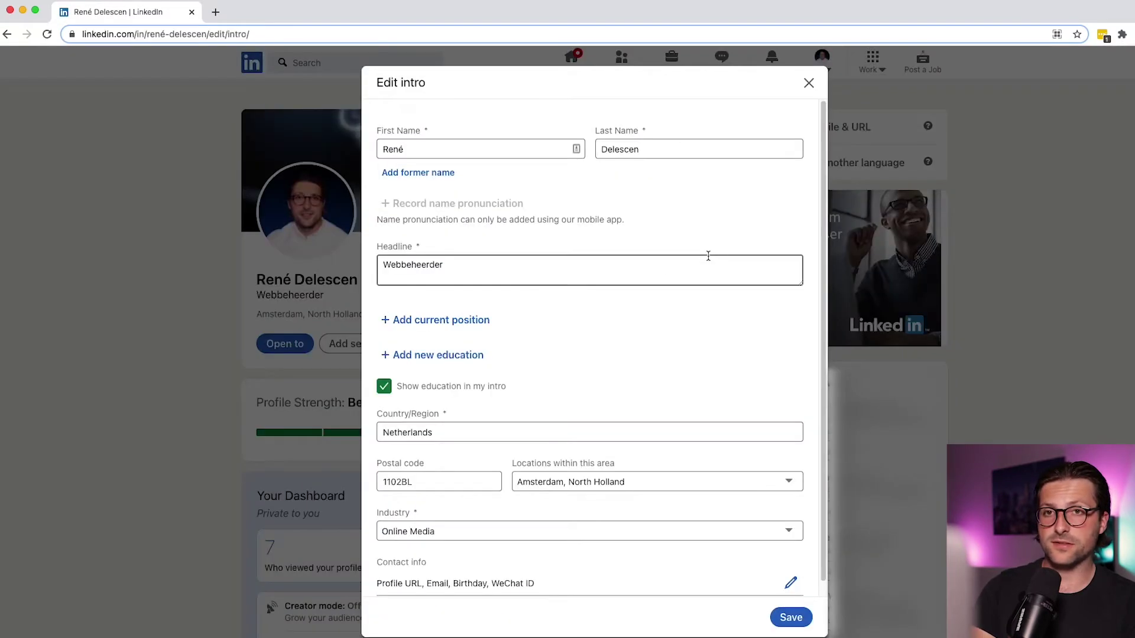
pyautogui.moveTo(378, 147); pyautogui.dragTo(405, 127)
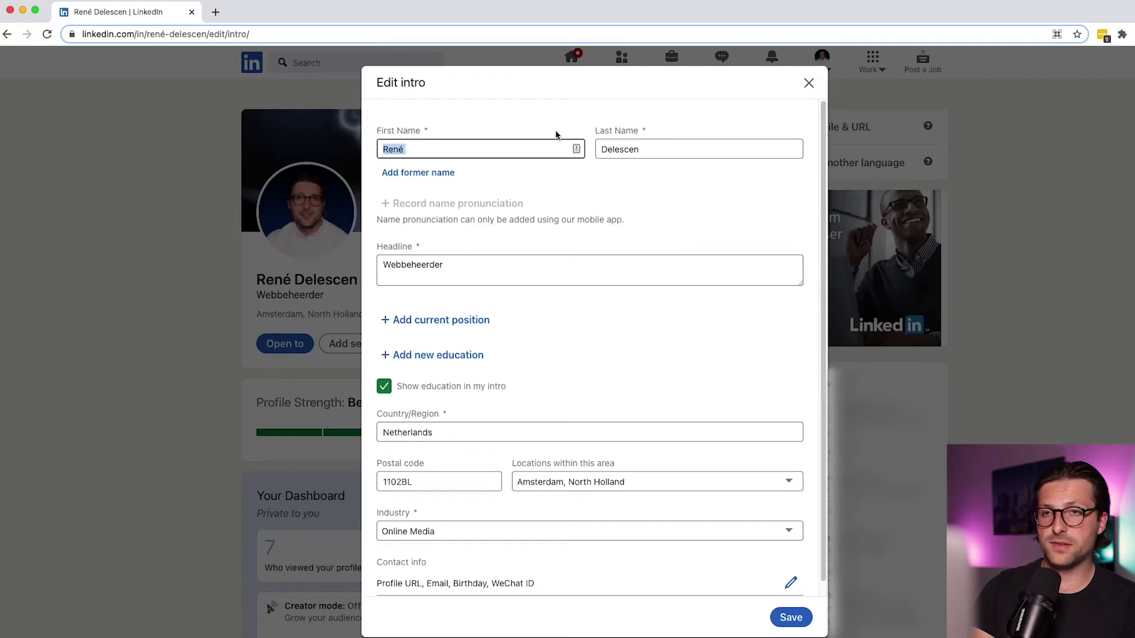
pyautogui.tripleClick(614, 131)
pyautogui.click(642, 149)
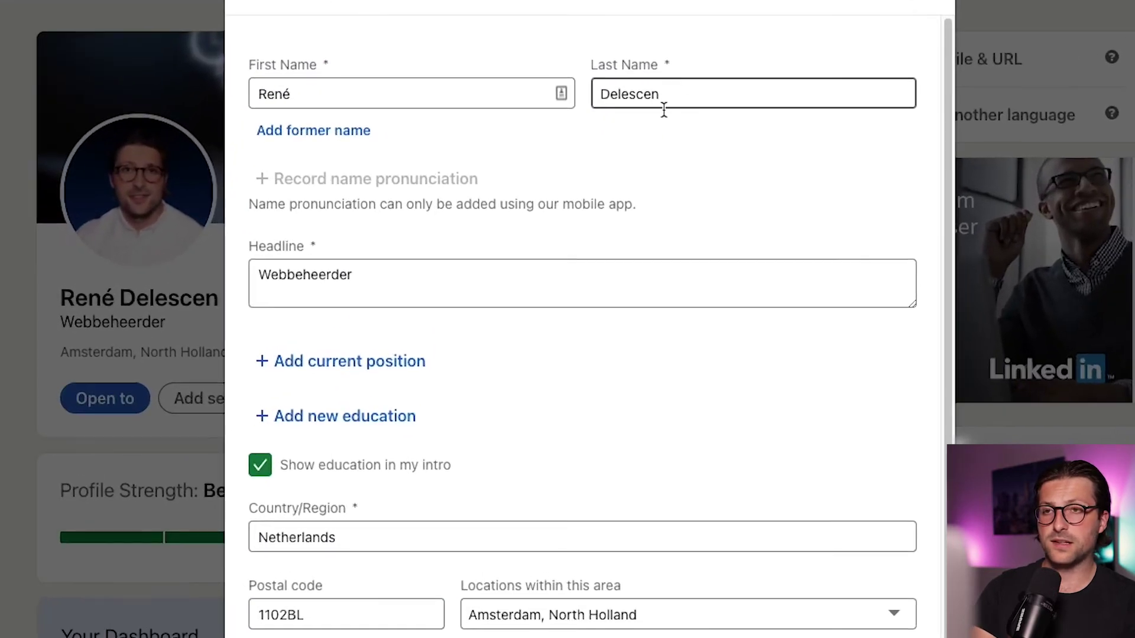
# - Replace the Webbeheerder headline with 'Front End Web Developer @ [Company Name] | HTML/CSS & JavaScript | Installs and tests' and save
pyautogui.click(366, 274)
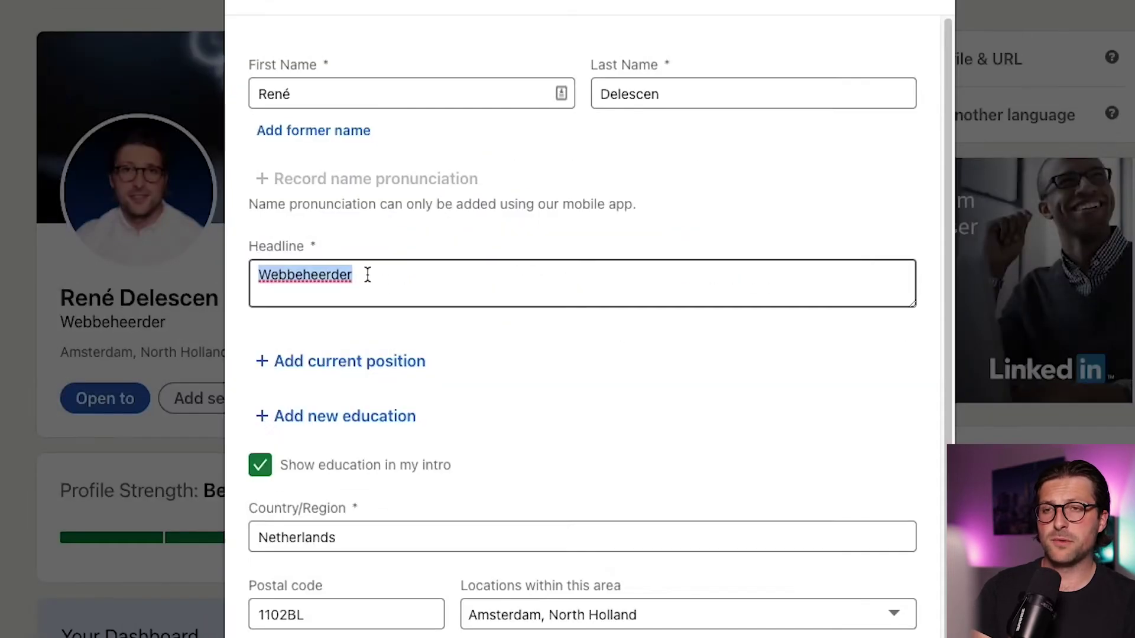
pyautogui.press('BackSpace')
pyautogui.write('Front End ')
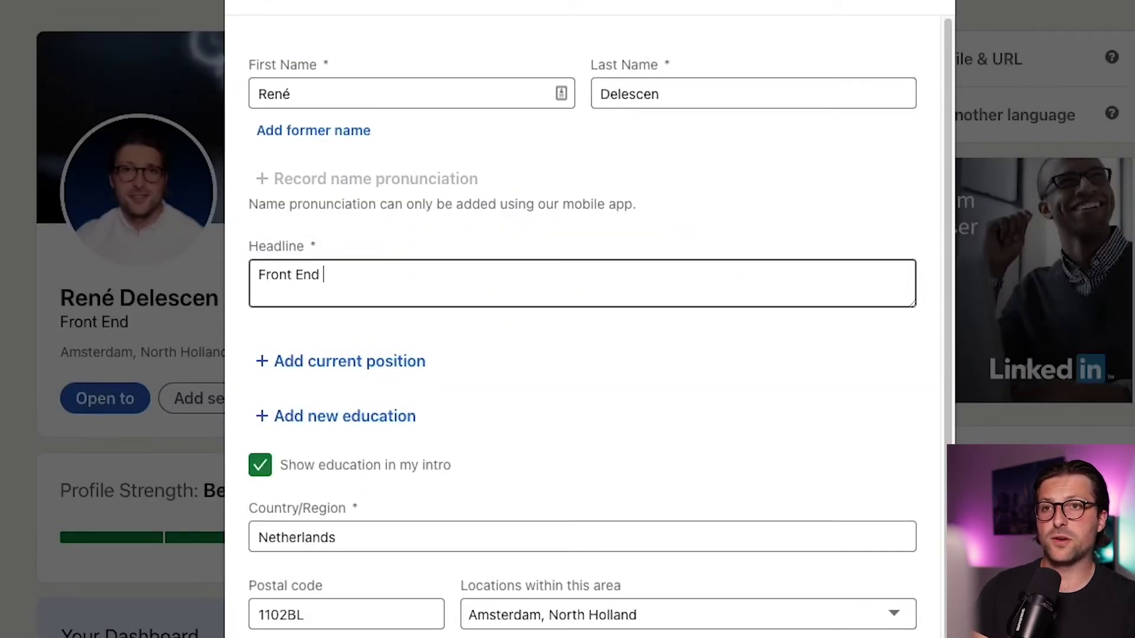
pyautogui.write('Web Developer @ [C')
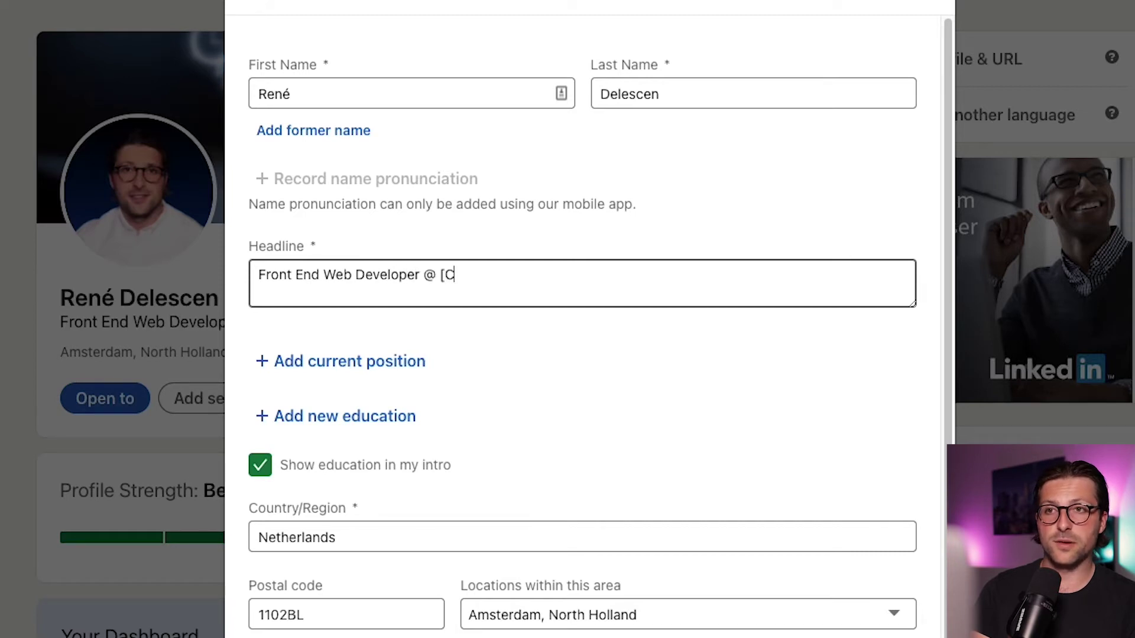
pyautogui.write('ompany Name] | HT')
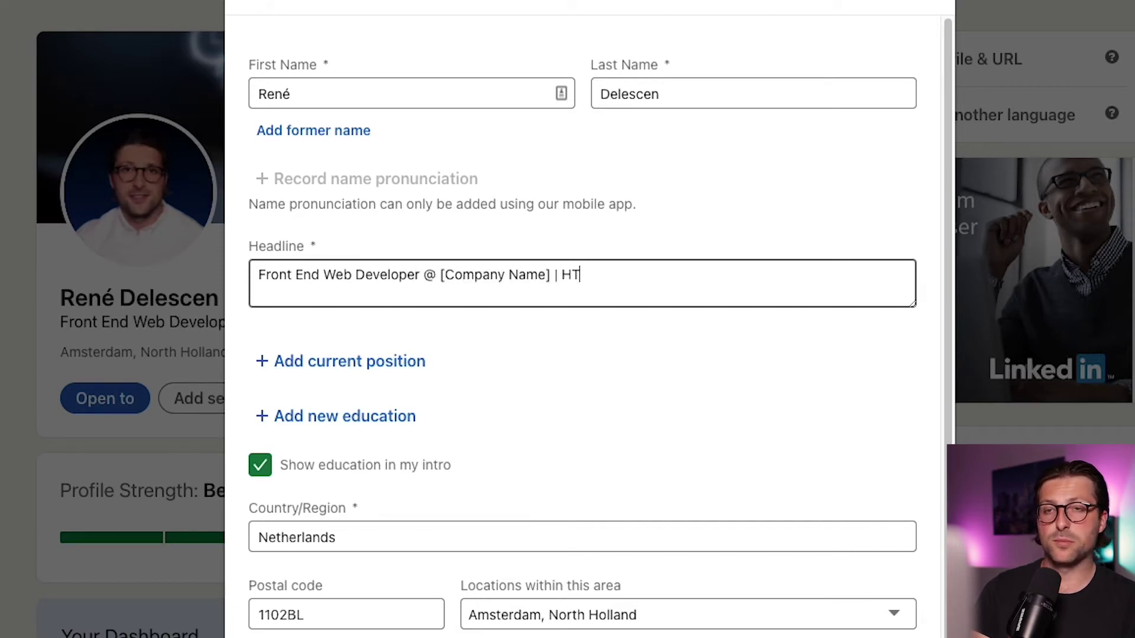
pyautogui.write('ML/CSS & Jav')
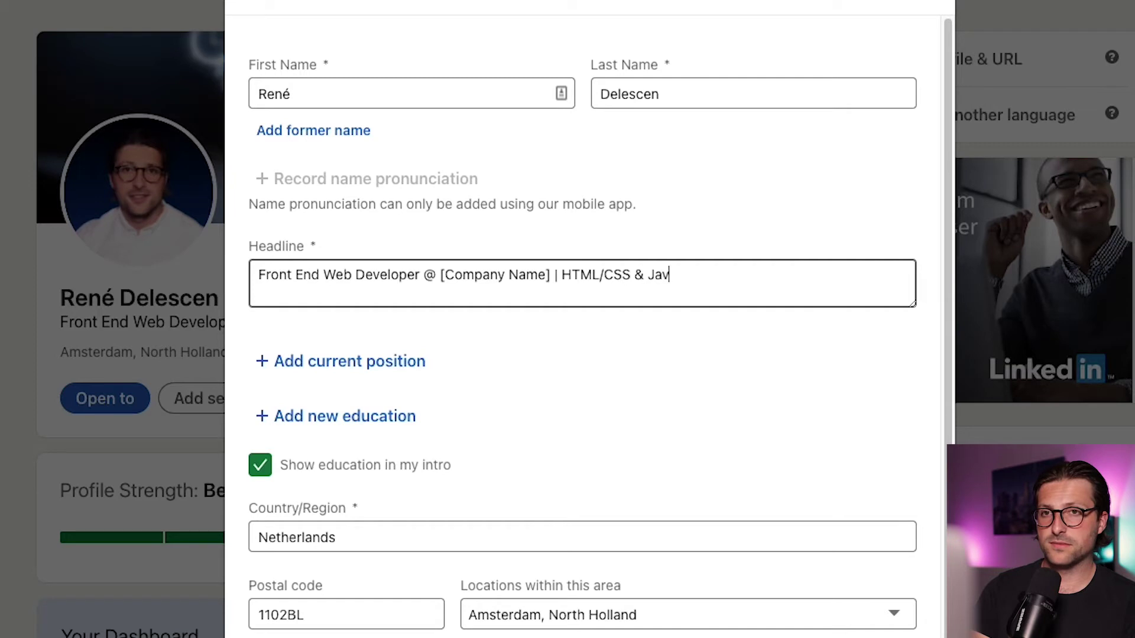
pyautogui.write('aScript | Installs and tests user interface elem')
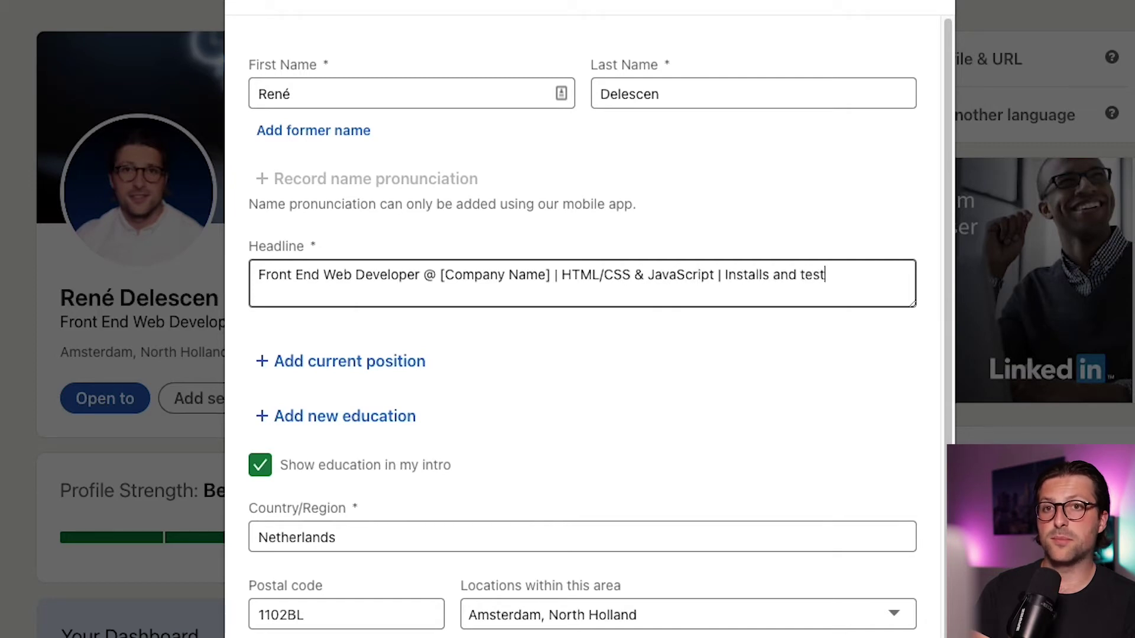
pyautogui.write('ents of websites')
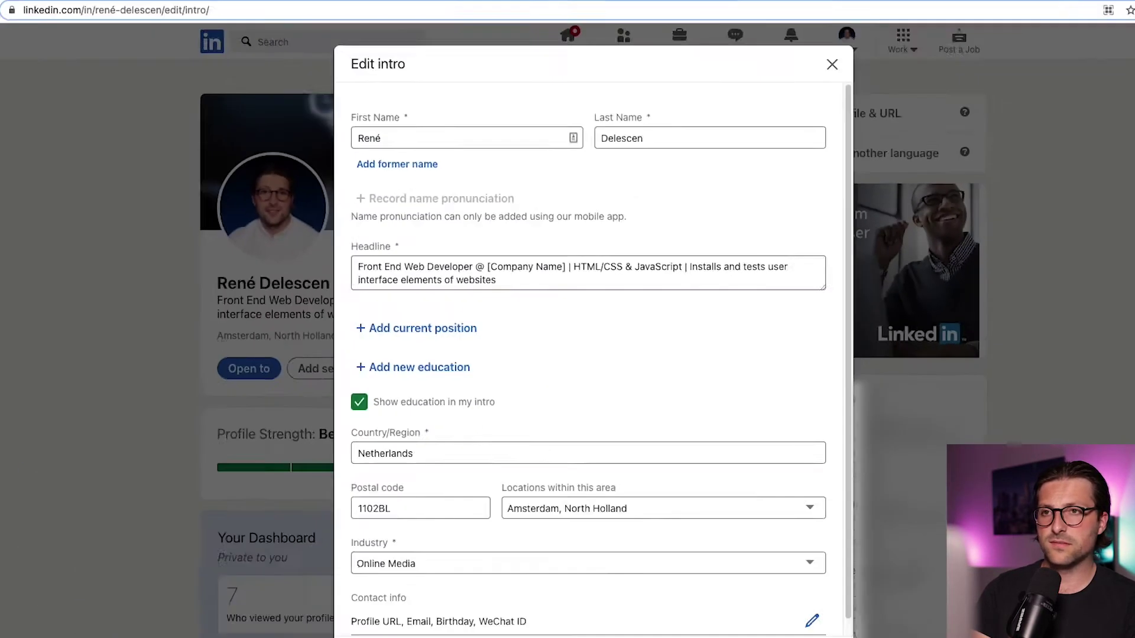
pyautogui.click(790, 615)
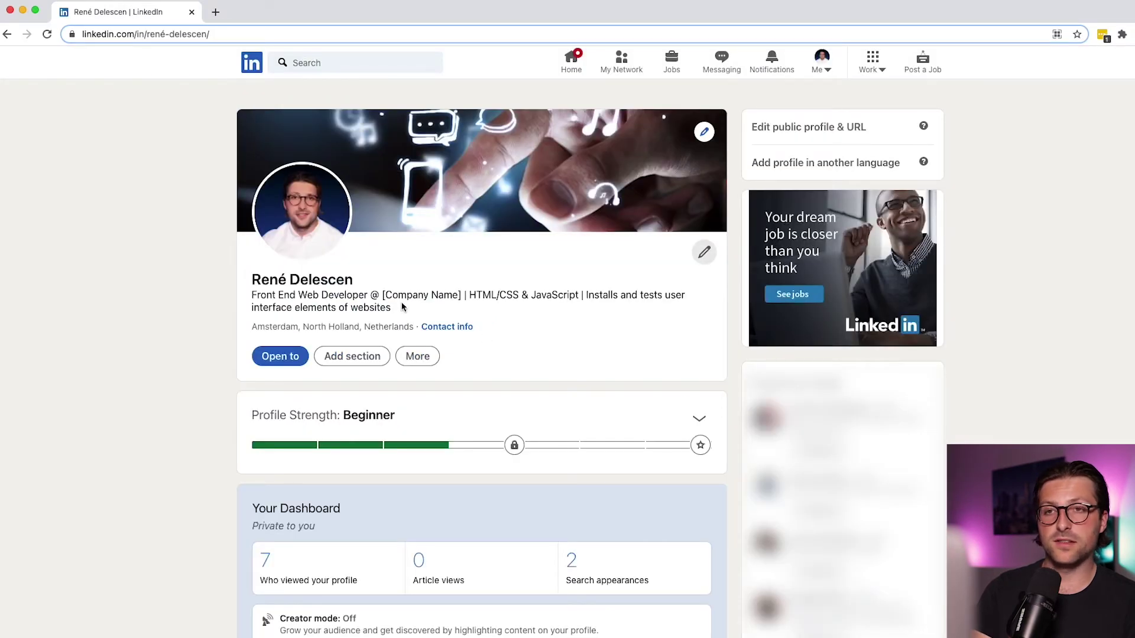
pyautogui.click(704, 252)
# - Add and save a Hogeschool van Amsterdam education entry: BBA in International Business
pyautogui.click(449, 362)
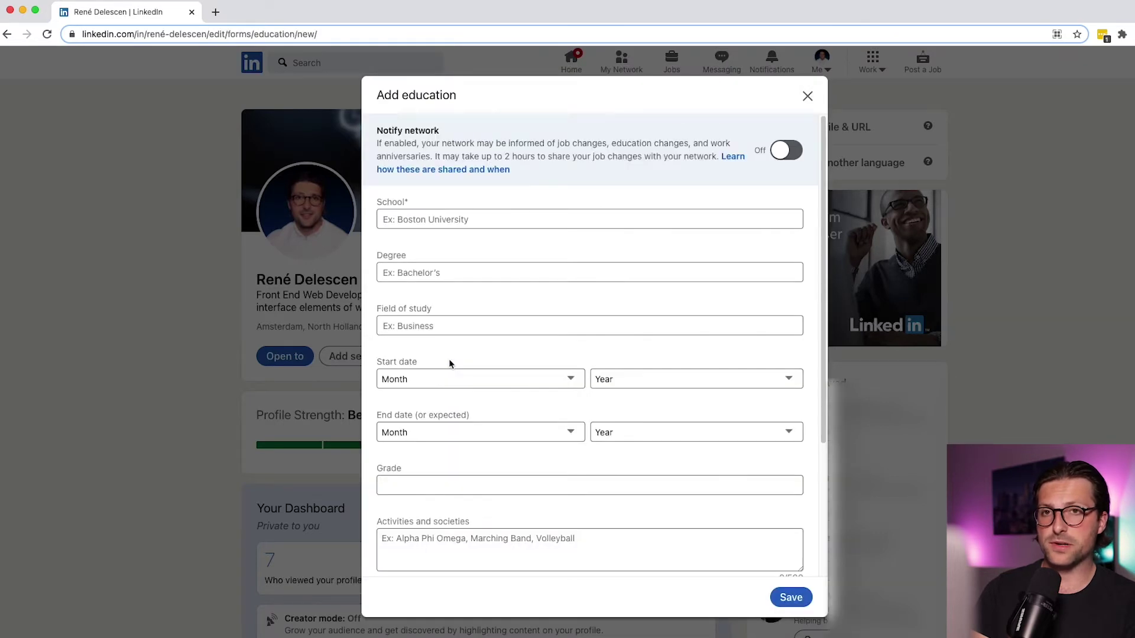
pyautogui.click(455, 220)
pyautogui.write('Hva')
pyautogui.click(456, 243)
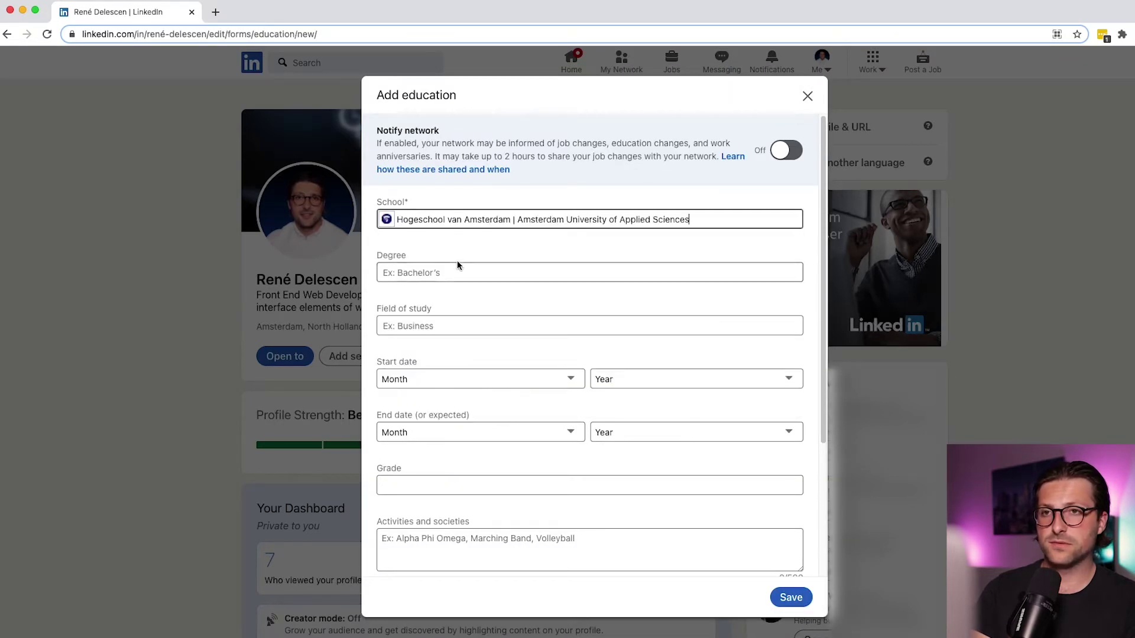
pyautogui.click(456, 263)
pyautogui.write('Bachelor of business ad')
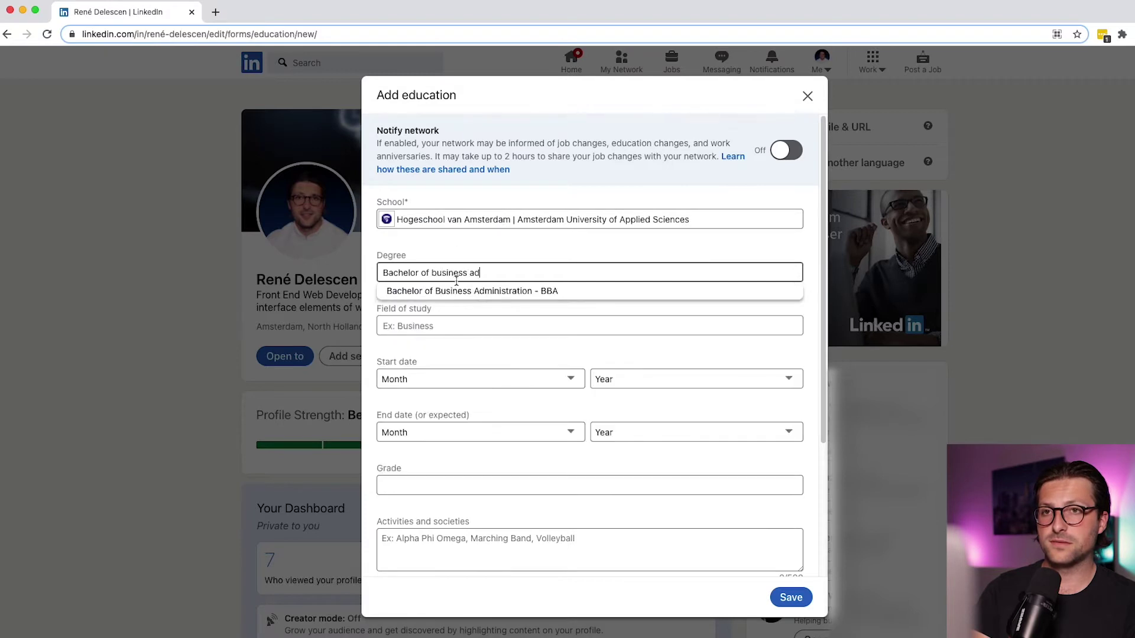
pyautogui.click(455, 288)
pyautogui.click(450, 325)
pyautogui.write('internation')
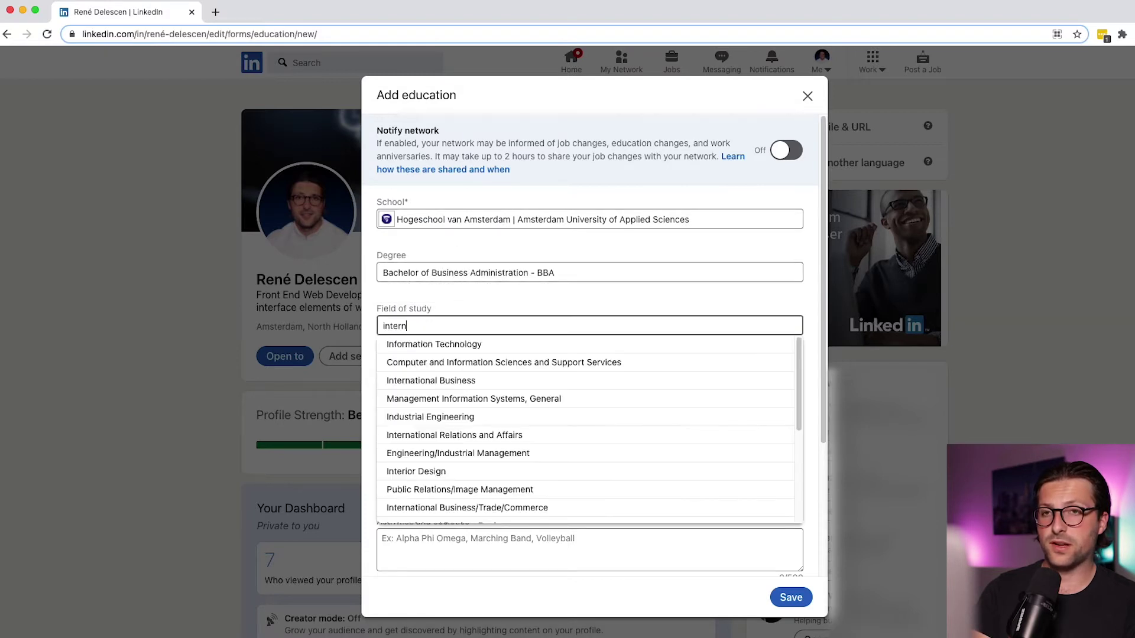
pyautogui.click(451, 343)
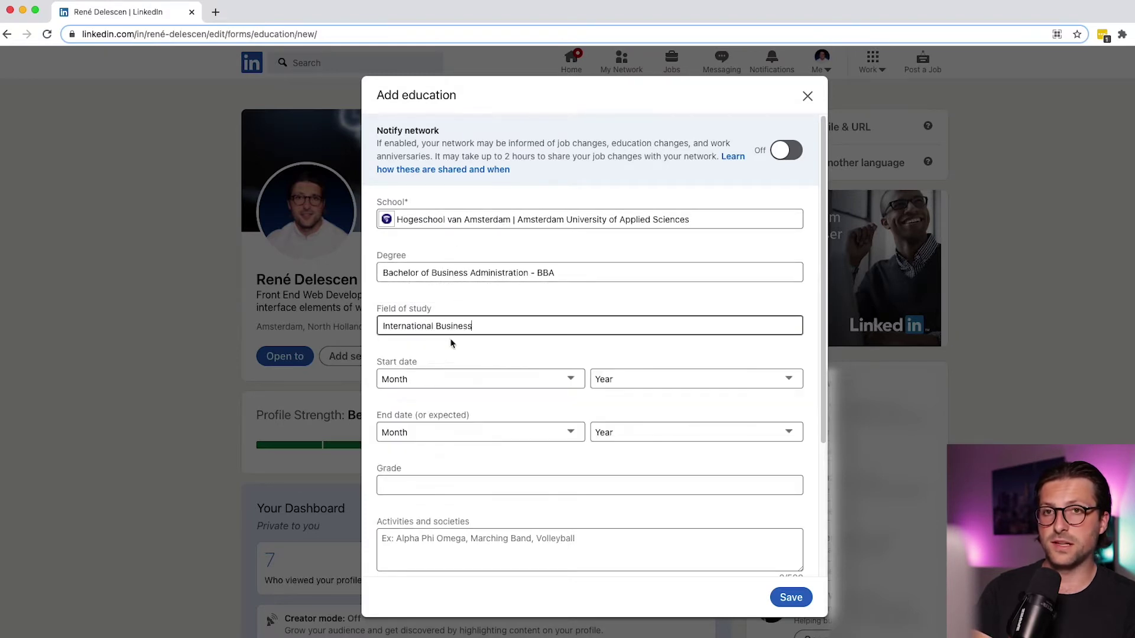
pyautogui.click(792, 608)
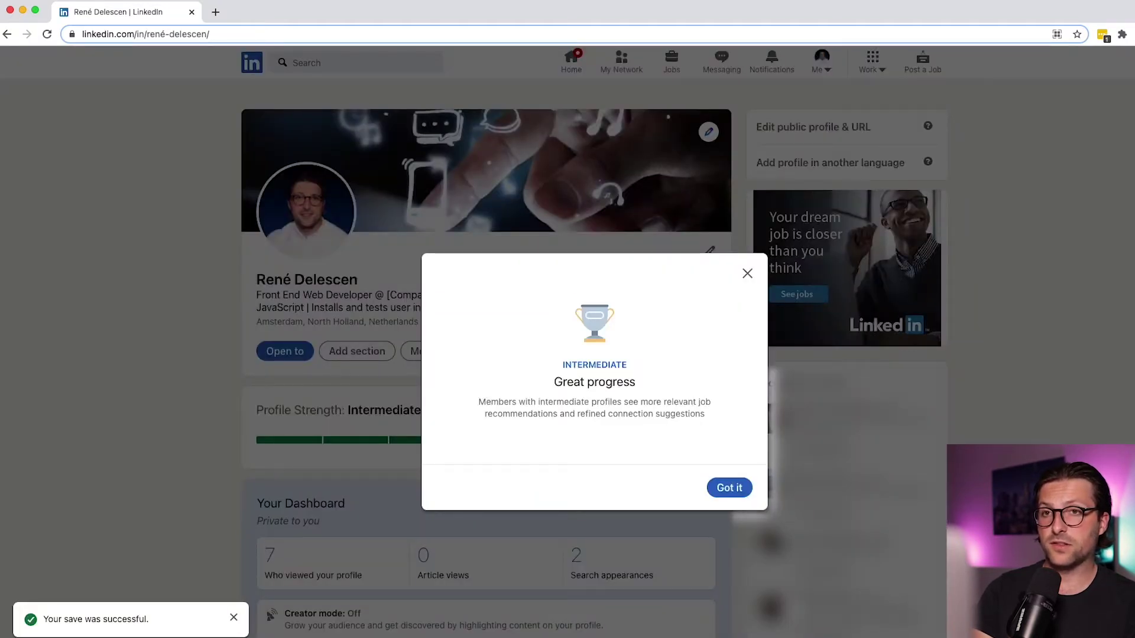
pyautogui.click(730, 486)
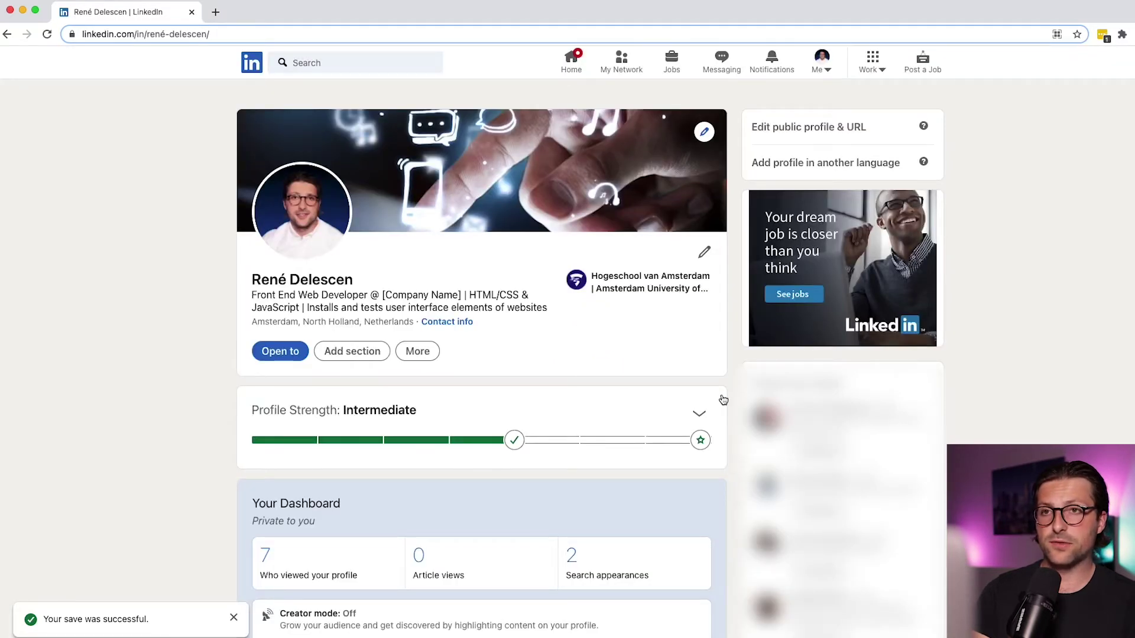
# - Turn 'Show education in my intro' off and back on, save the intro, and reopen it
pyautogui.click(704, 253)
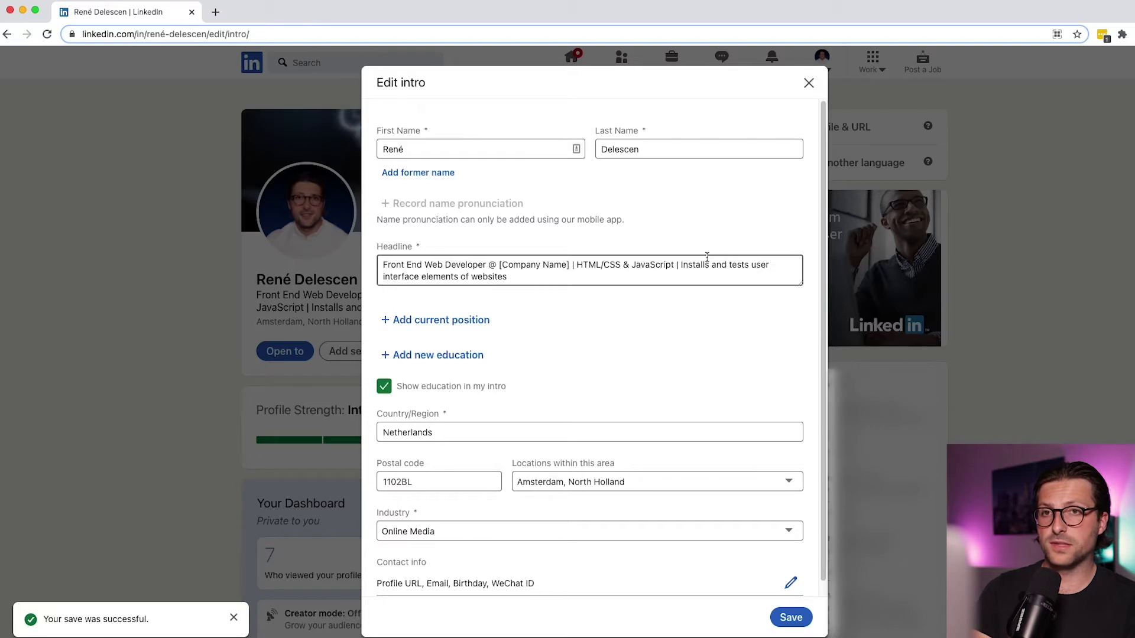
pyautogui.click(384, 387)
pyautogui.click(386, 389)
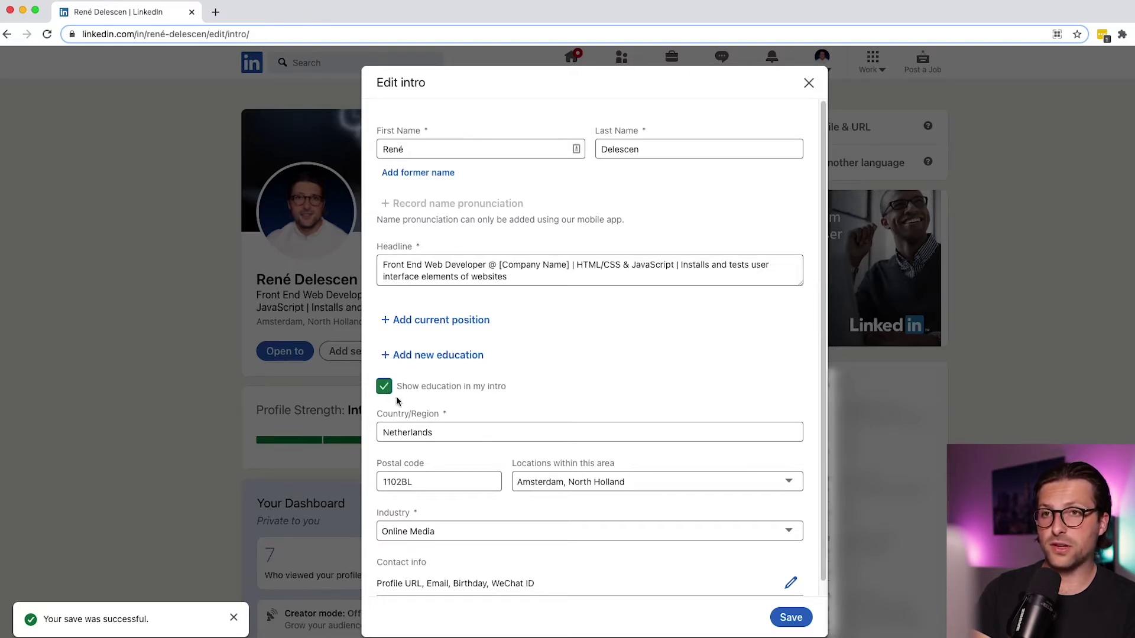
pyautogui.click(791, 617)
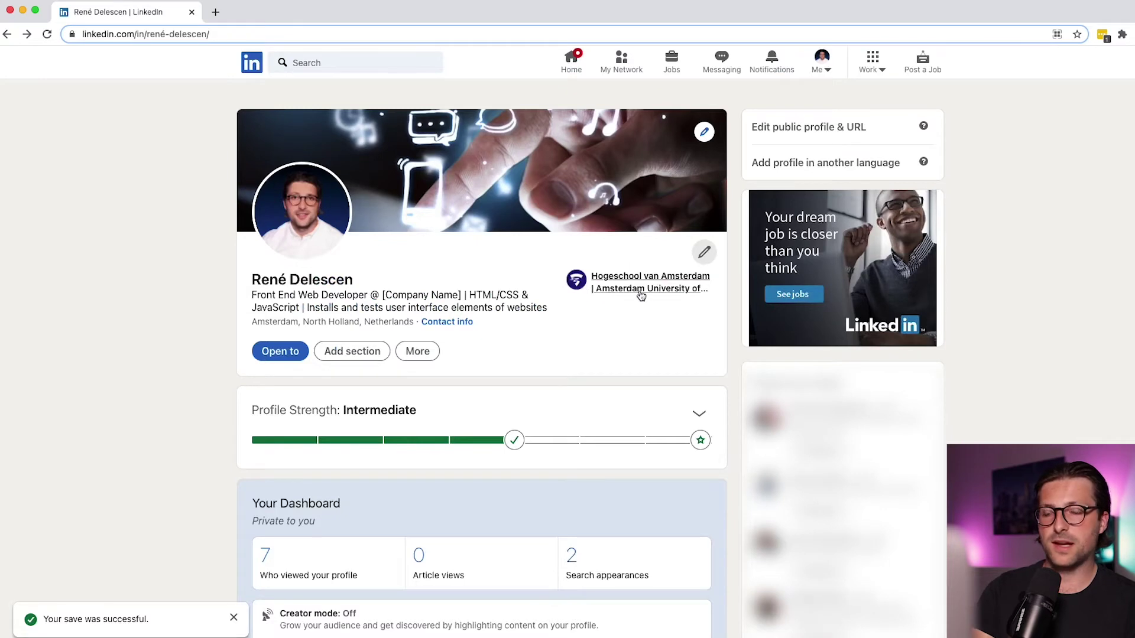
pyautogui.click(704, 253)
# - Change the location to United States, postal code 94016, San Francisco Bay Area, and save
pyautogui.scroll(-1, 707, 260)
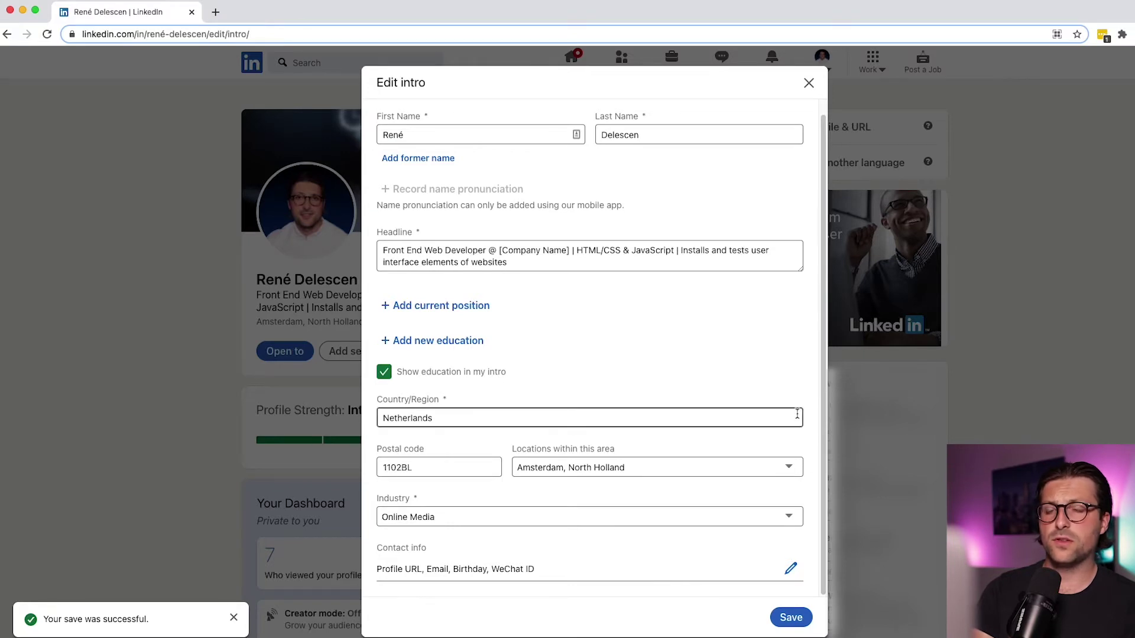
pyautogui.click(769, 418)
pyautogui.press('super+a')
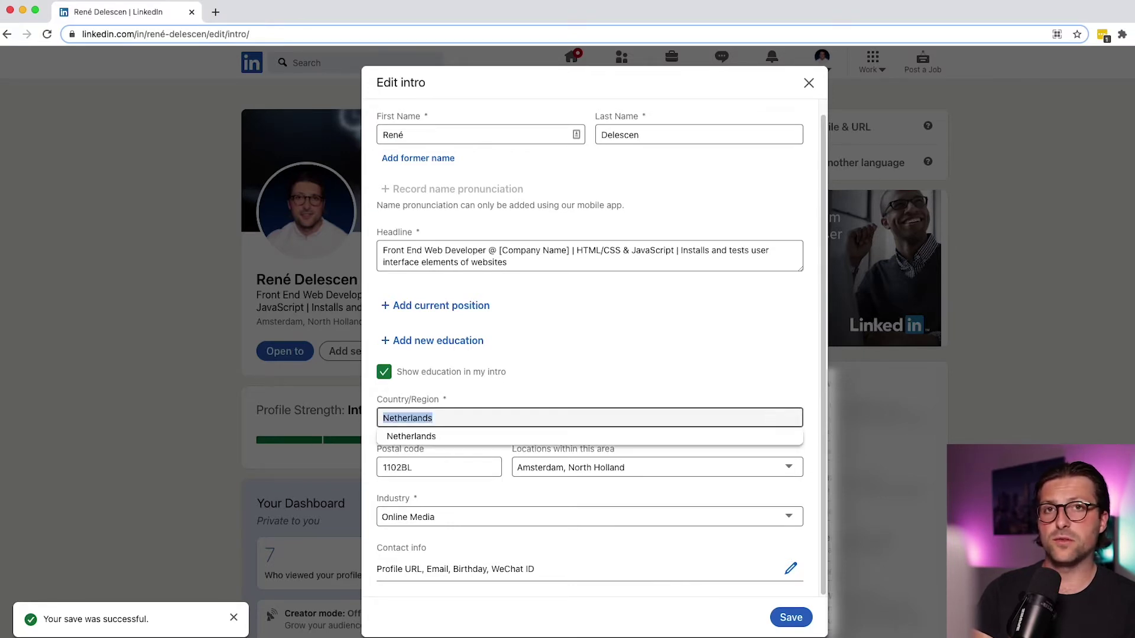
pyautogui.write('United')
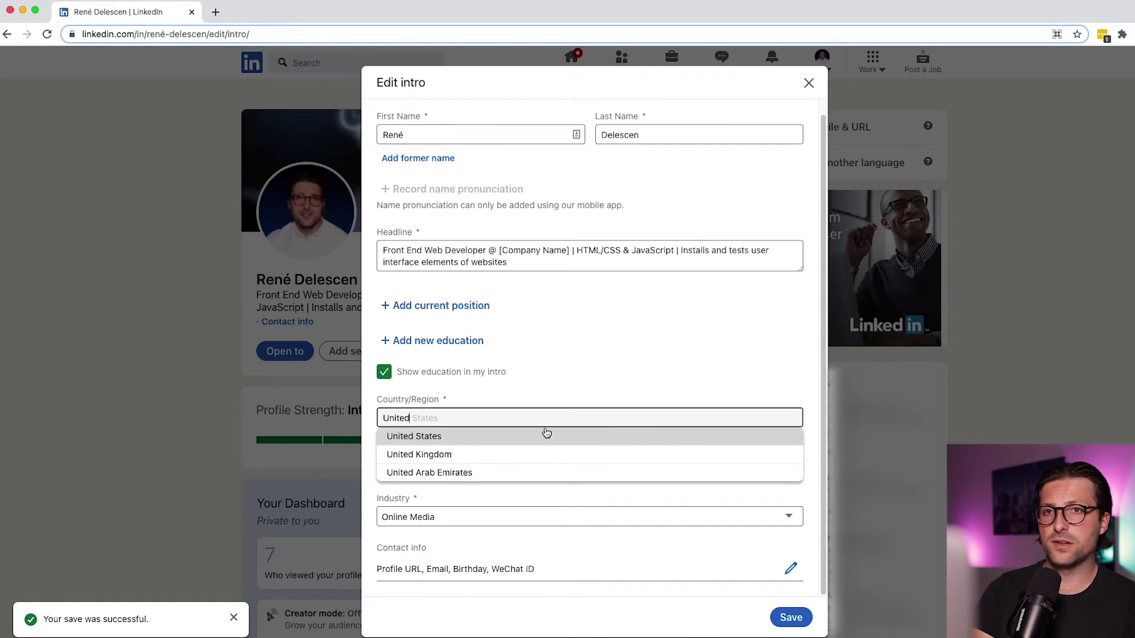
pyautogui.click(443, 436)
pyautogui.click(434, 466)
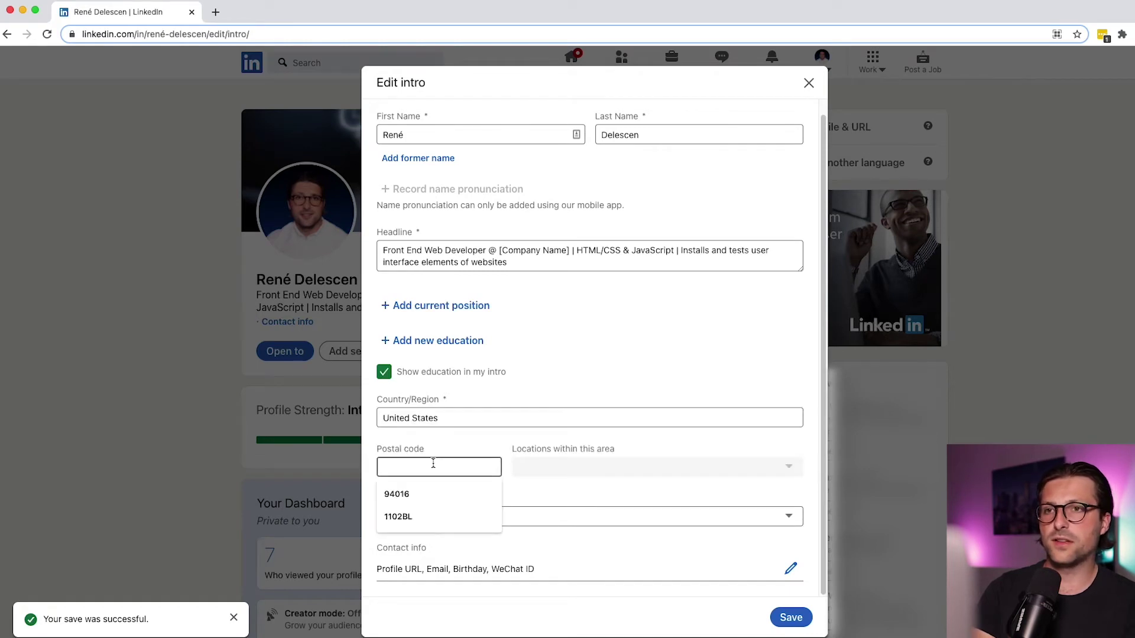
pyautogui.click(430, 487)
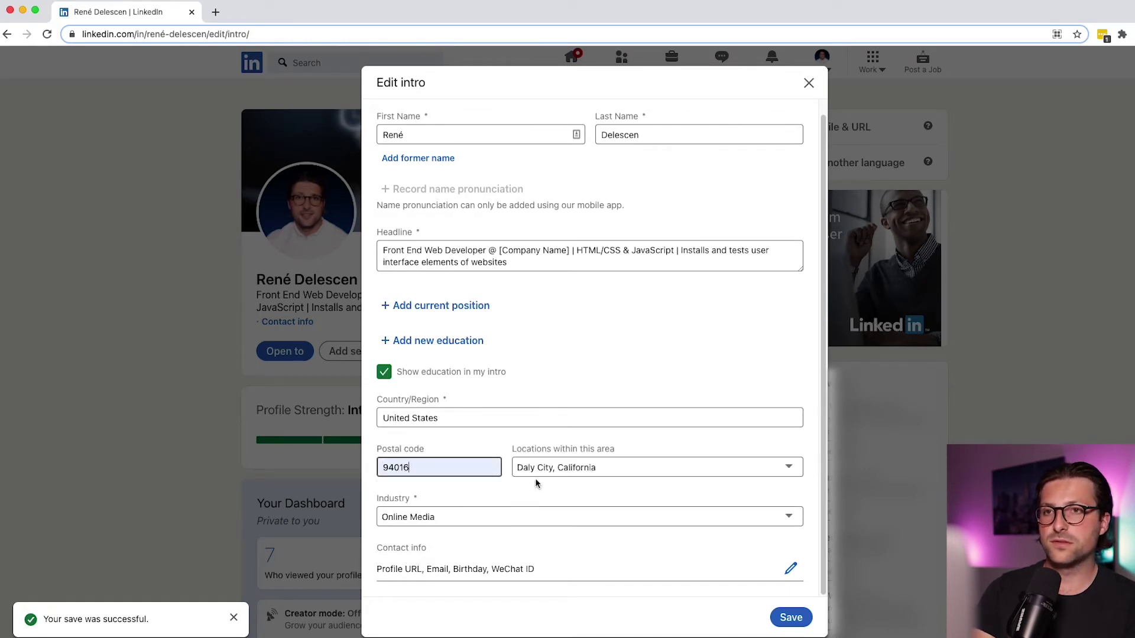
pyautogui.click(550, 473)
pyautogui.click(550, 482)
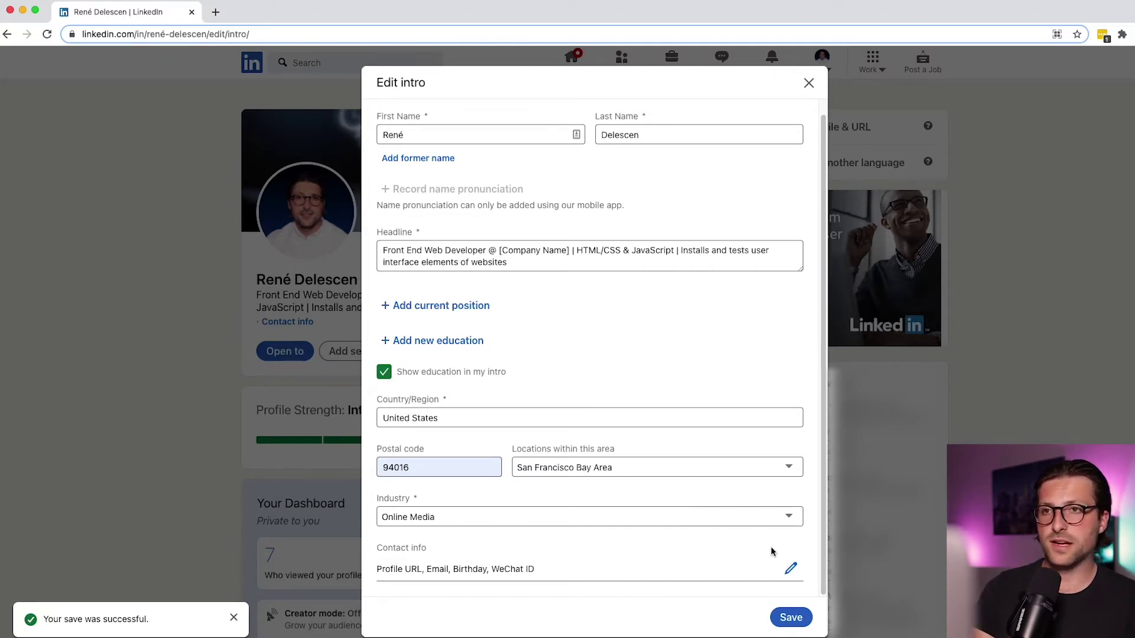
pyautogui.click(791, 617)
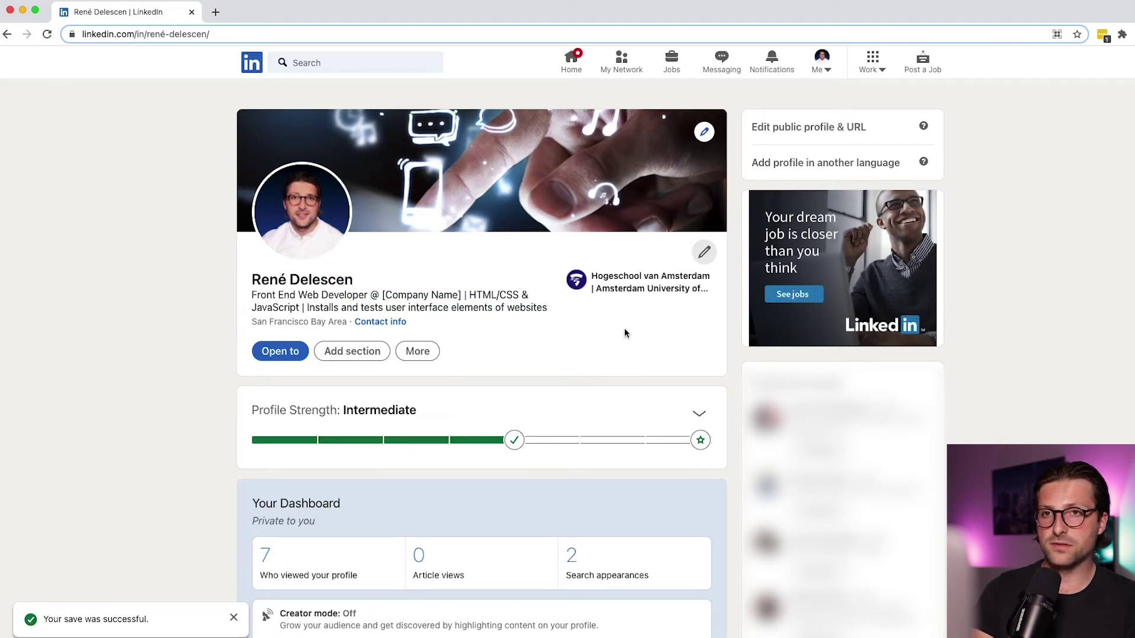
# - Check the intro and contact info editors, then glance at the account menu
pyautogui.click(704, 251)
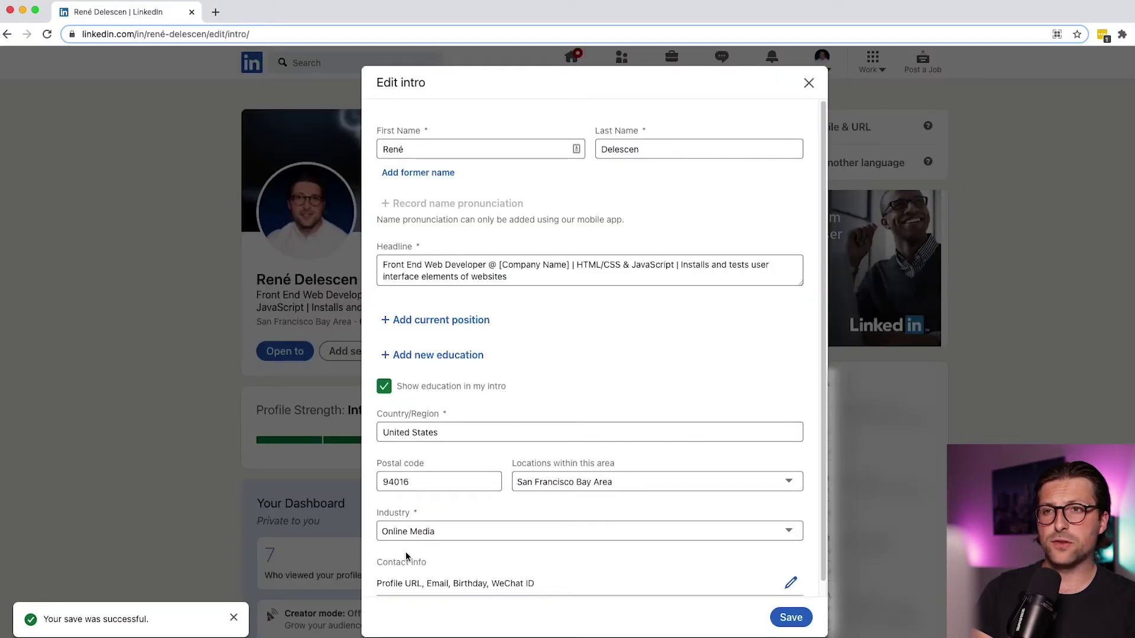
pyautogui.click(787, 584)
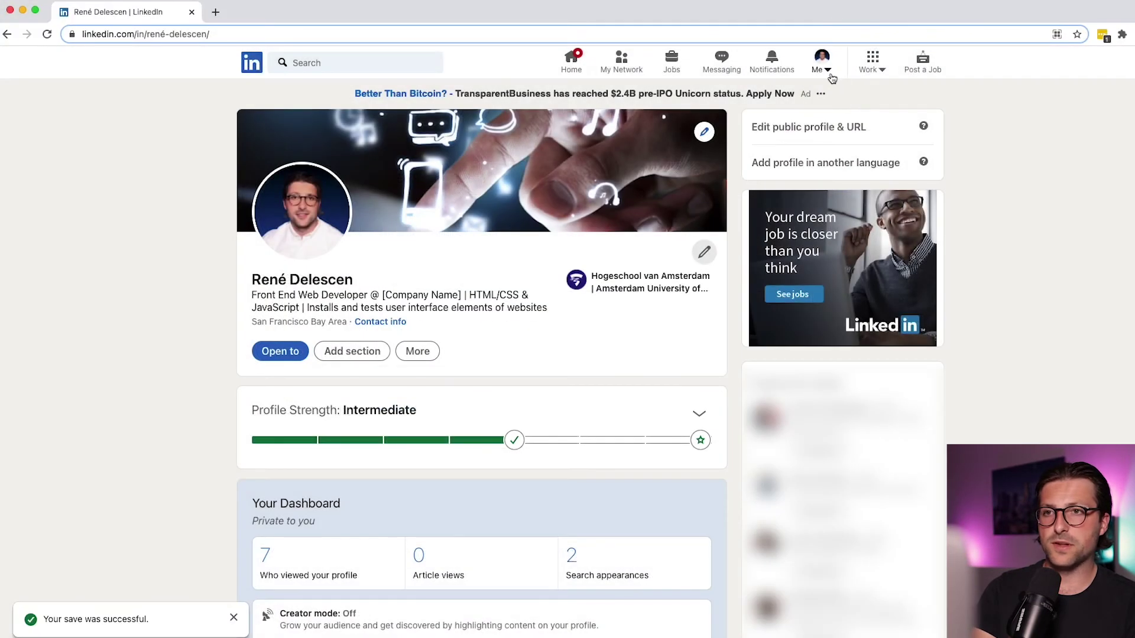
pyautogui.click(829, 75)
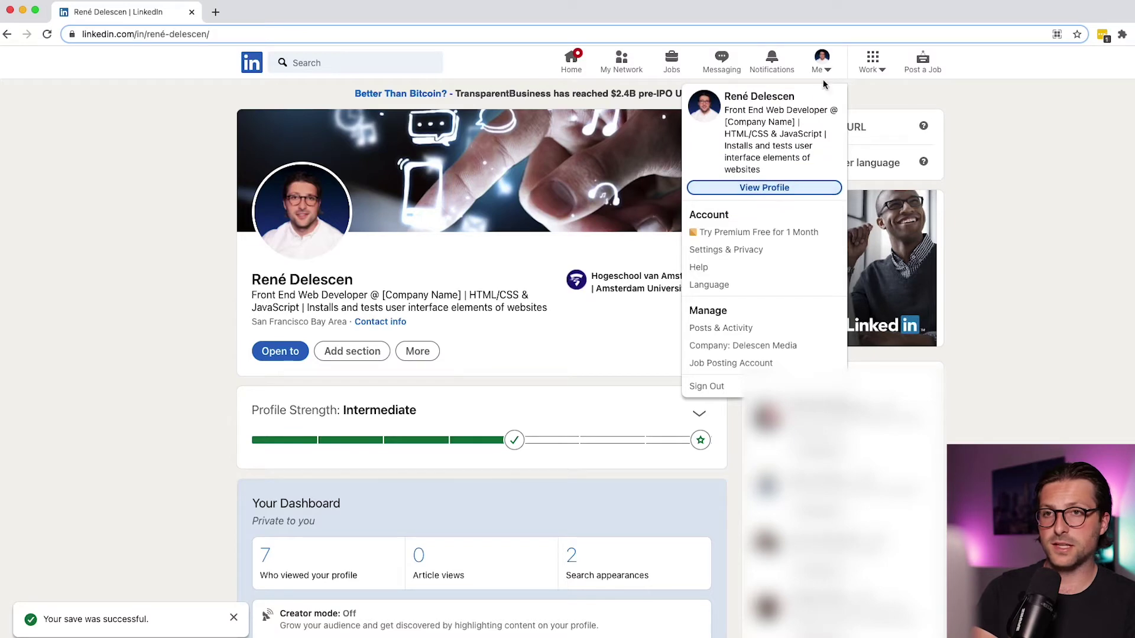
pyautogui.click(826, 77)
# - Edit the custom public profile URL in public profile settings and save it
pyautogui.click(845, 127)
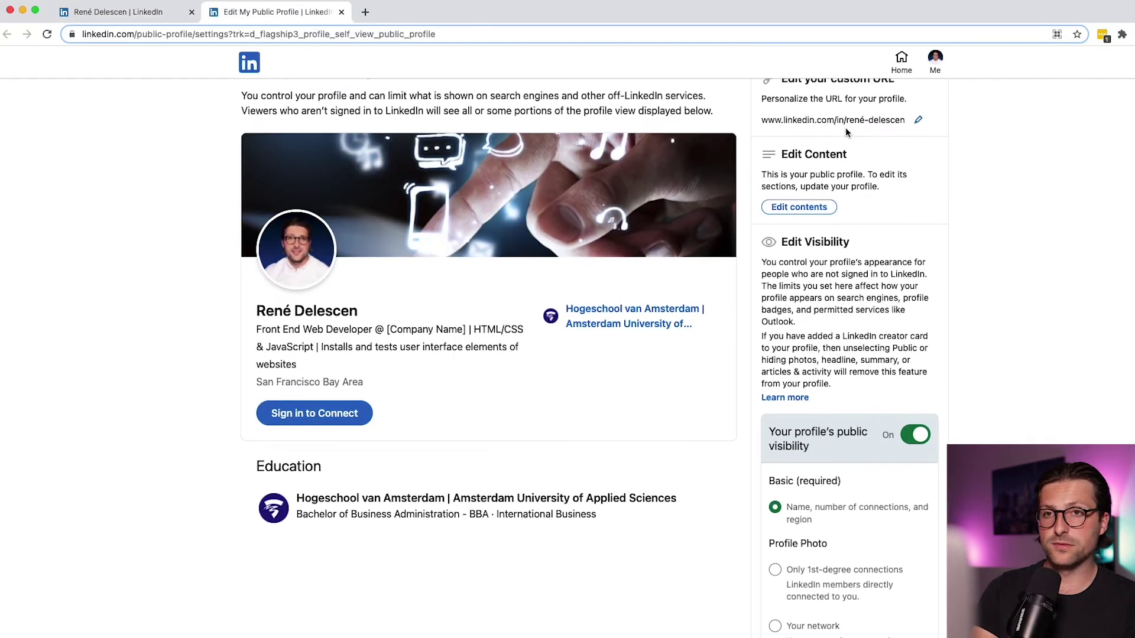
pyautogui.click(918, 119)
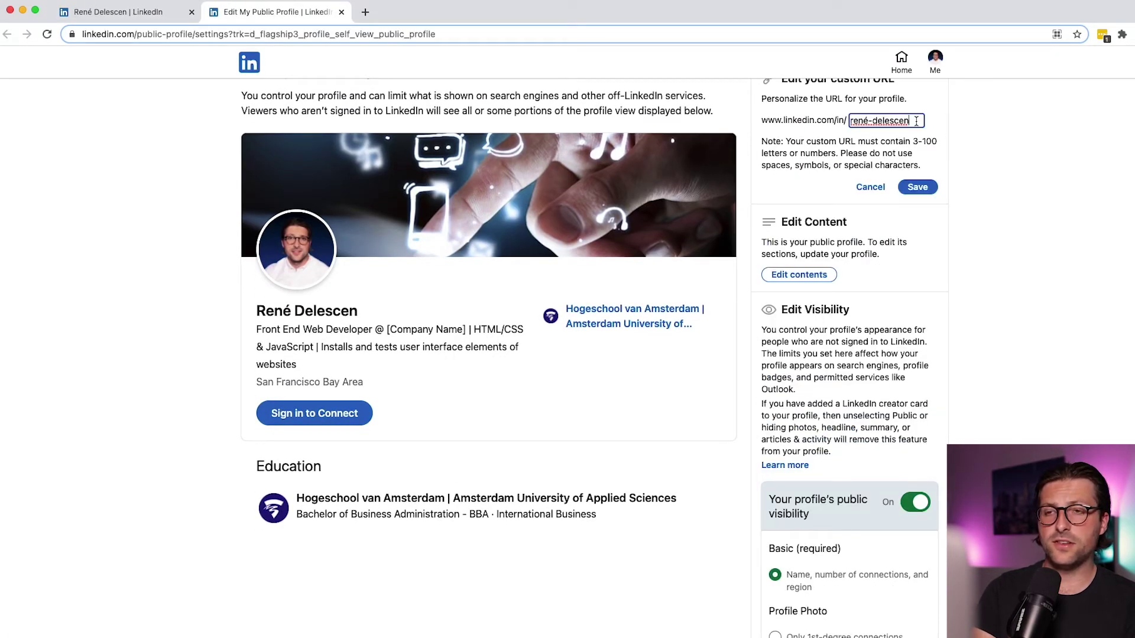
pyautogui.moveTo(916, 120); pyautogui.dragTo(822, 116)
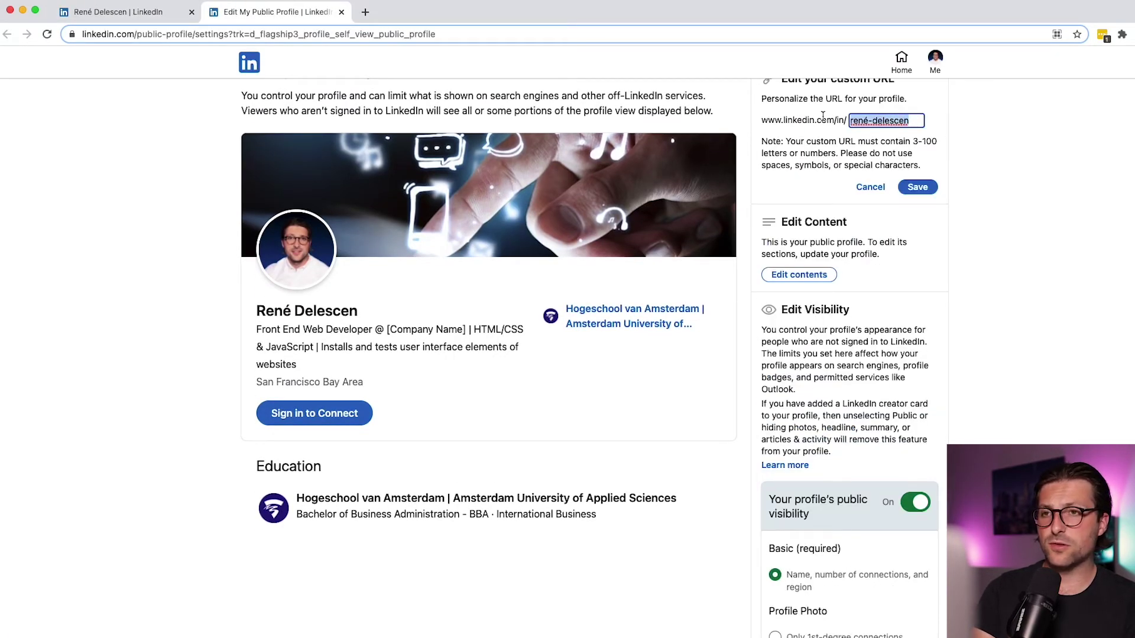
pyautogui.click(918, 187)
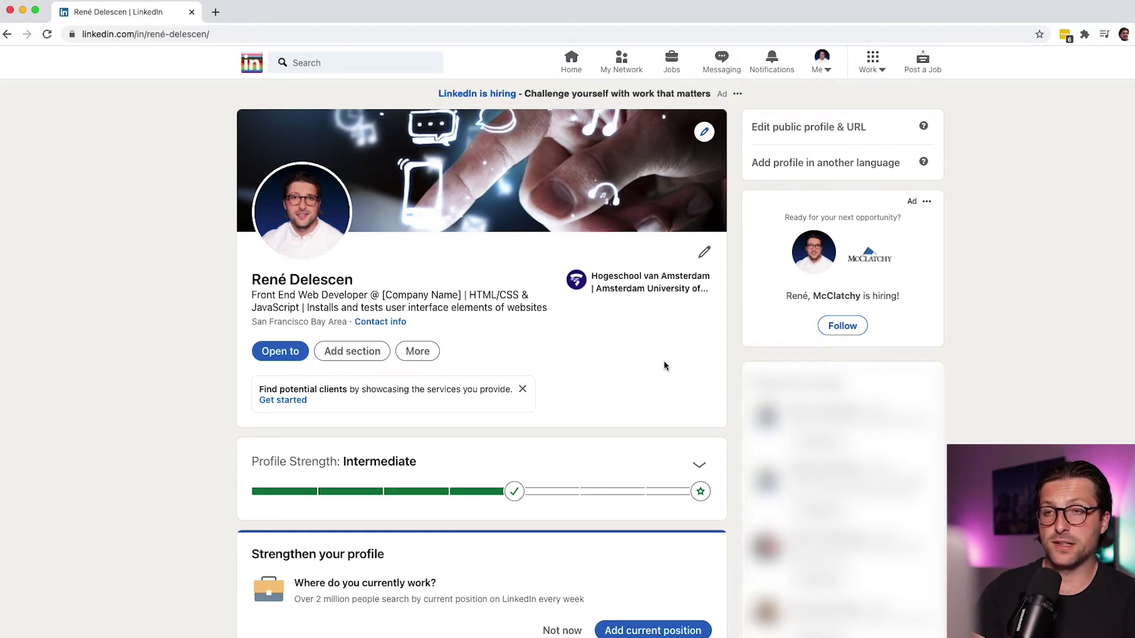
# - Paste the prepared front-end developer summary with website and GitHub links into a new About section
pyautogui.click(381, 351)
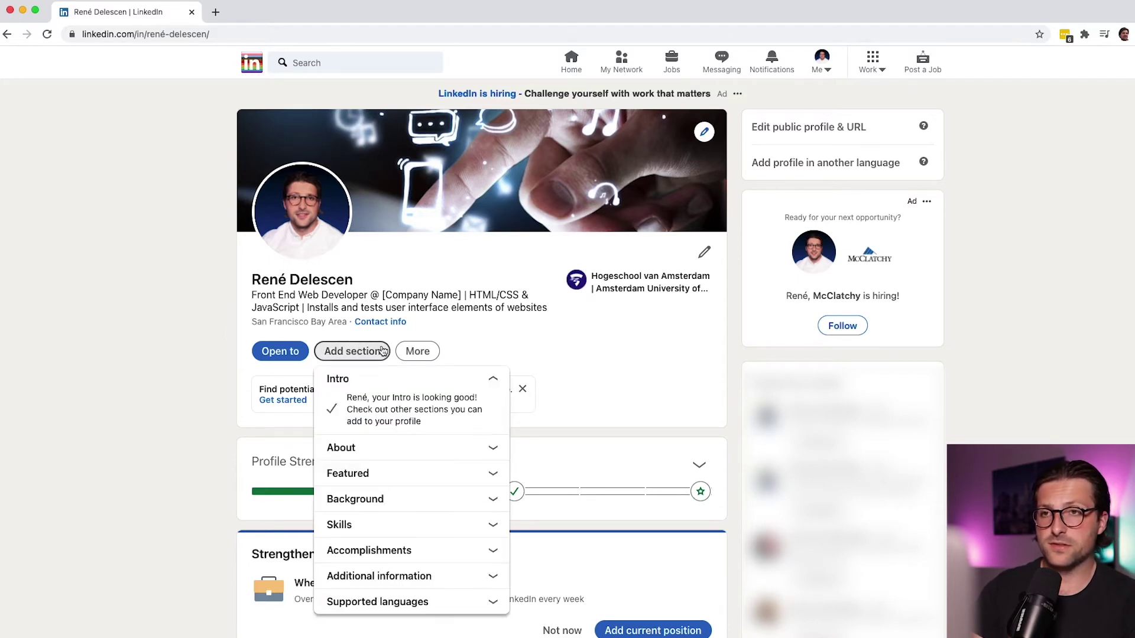
pyautogui.click(476, 447)
pyautogui.click(344, 434)
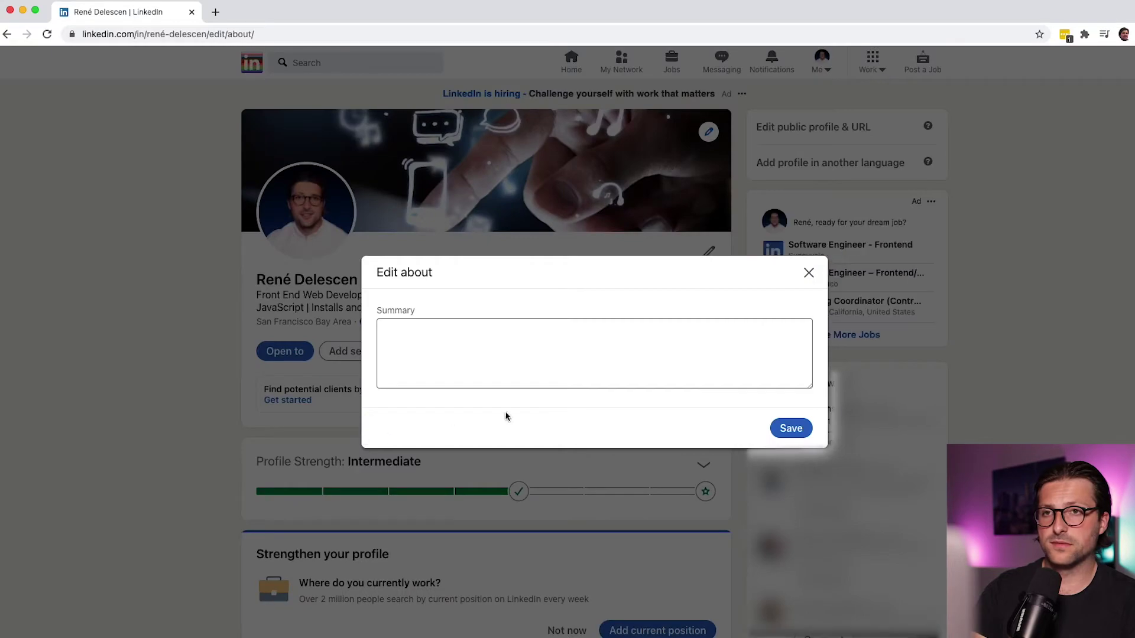
pyautogui.hotkey('ctrl', 'v')
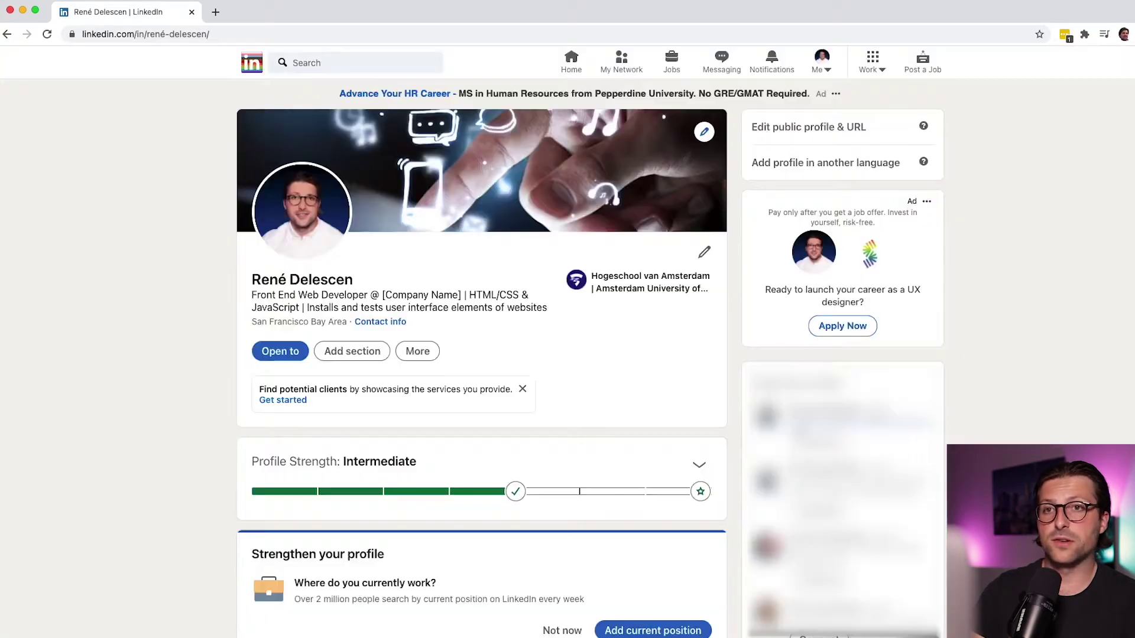
pyautogui.scroll(-4, 482, 355)
pyautogui.scroll(-8, 482, 354)
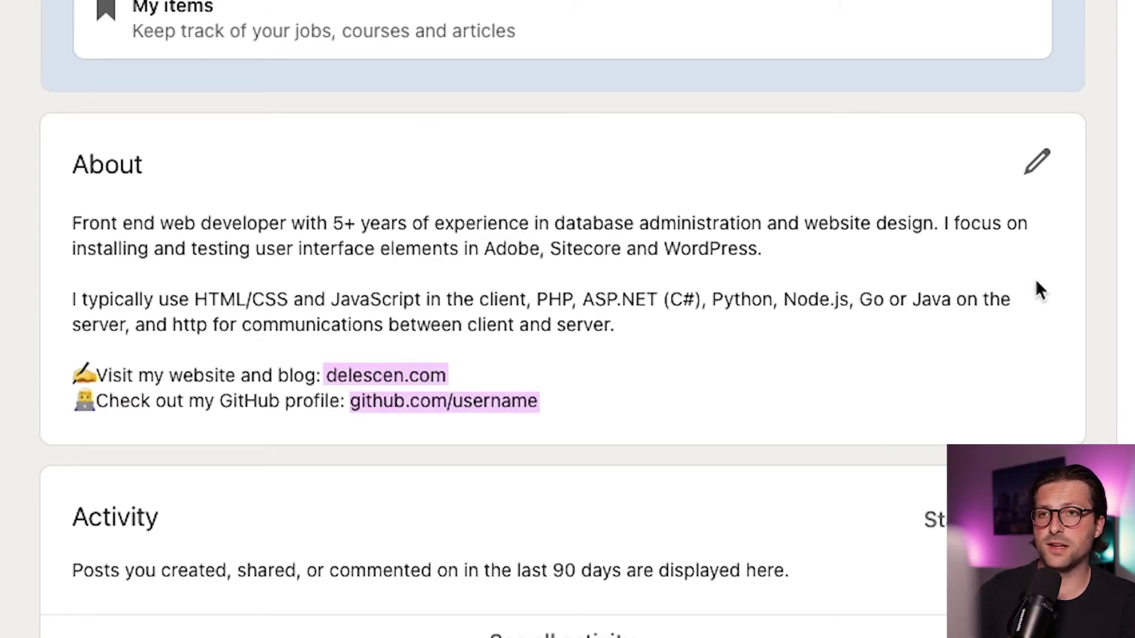
pyautogui.click(362, 352)
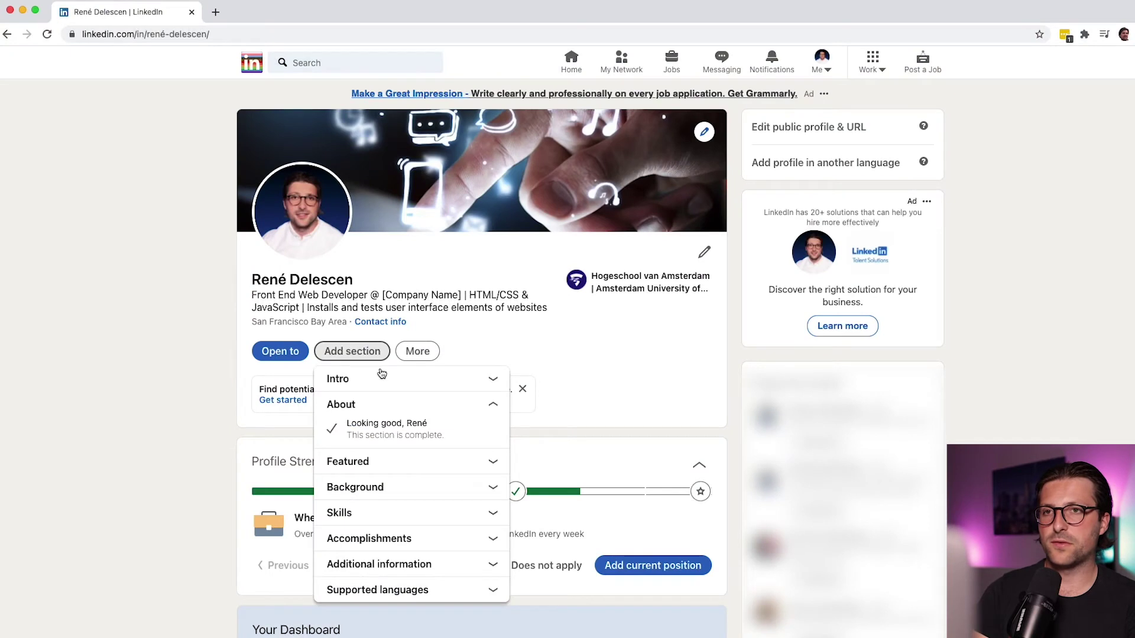
pyautogui.click(374, 462)
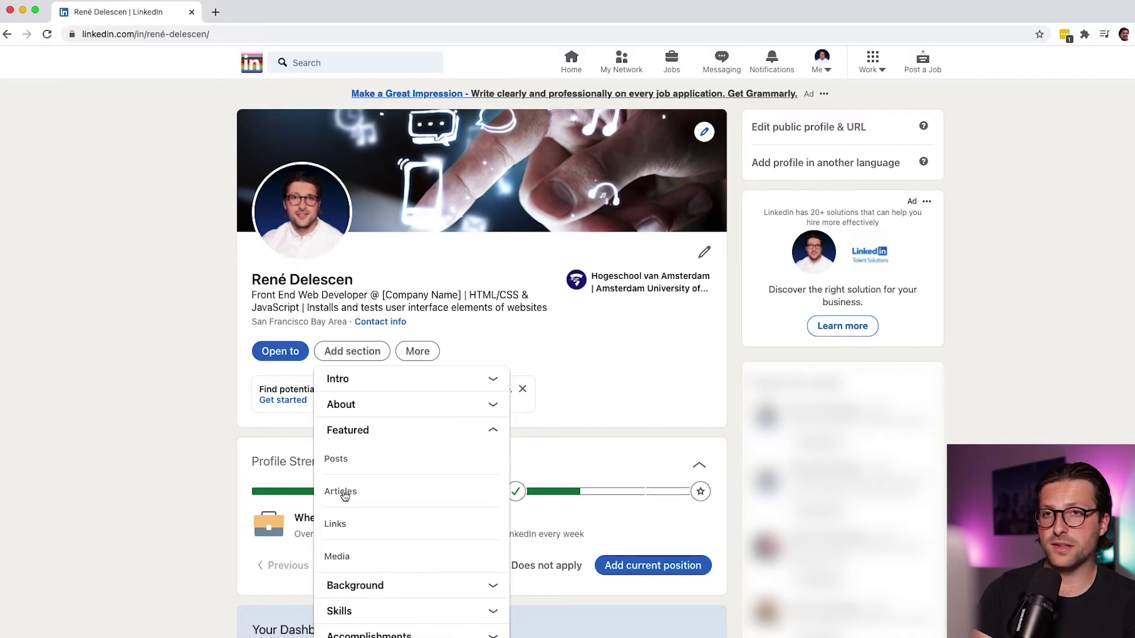
pyautogui.click(337, 460)
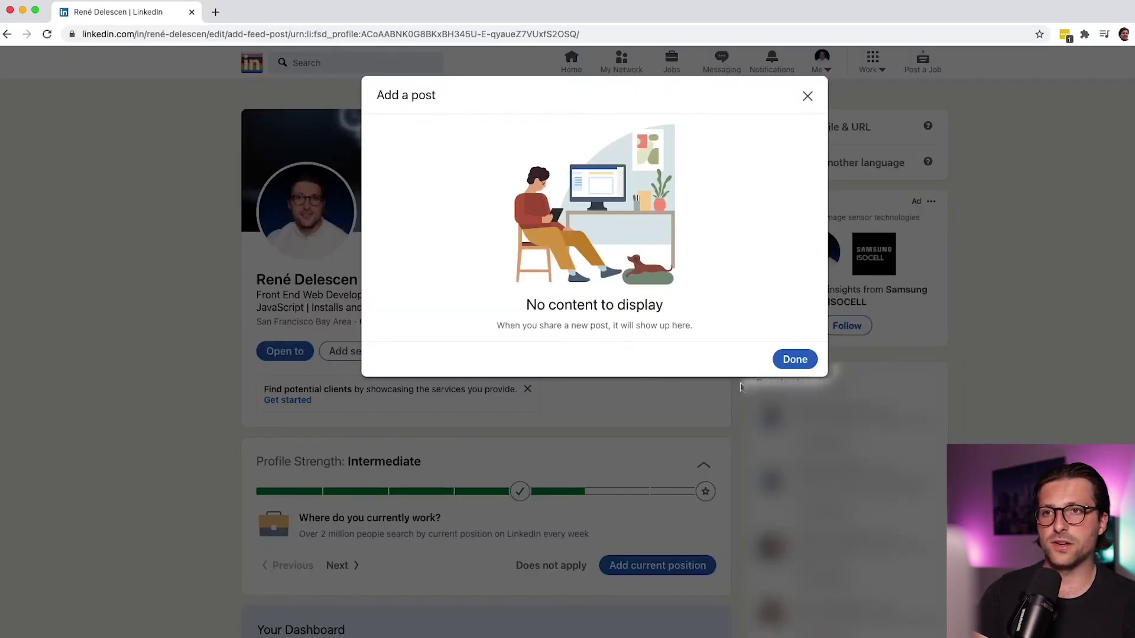
pyautogui.click(794, 360)
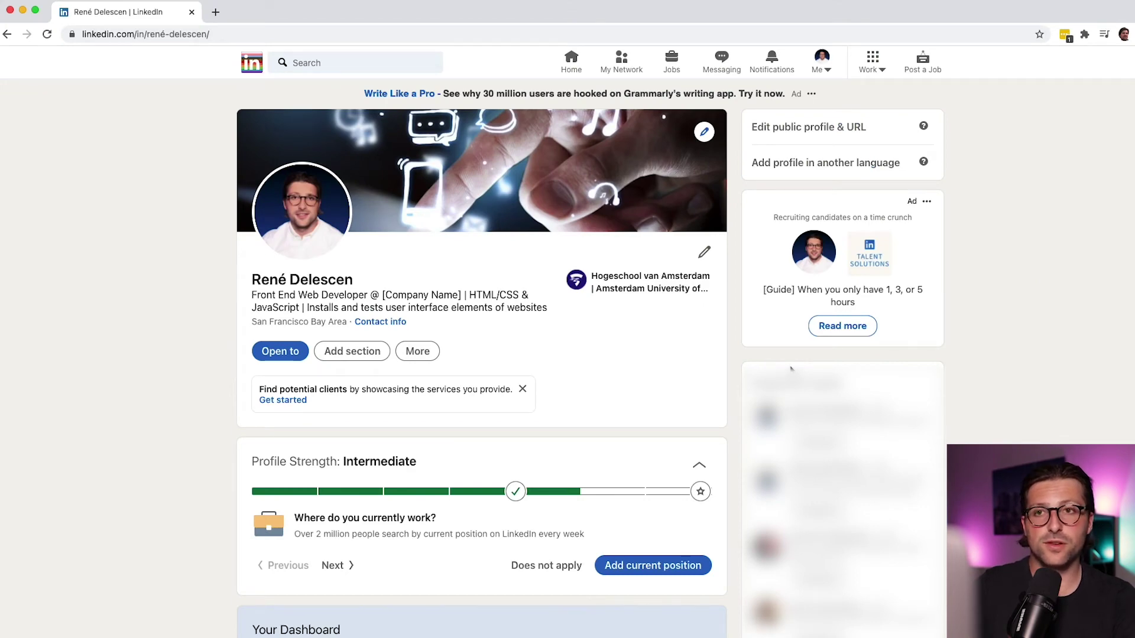
# - Publish a post sharing the YouTube video link, keeping only the video preview
pyautogui.scroll(-15, 791, 368)
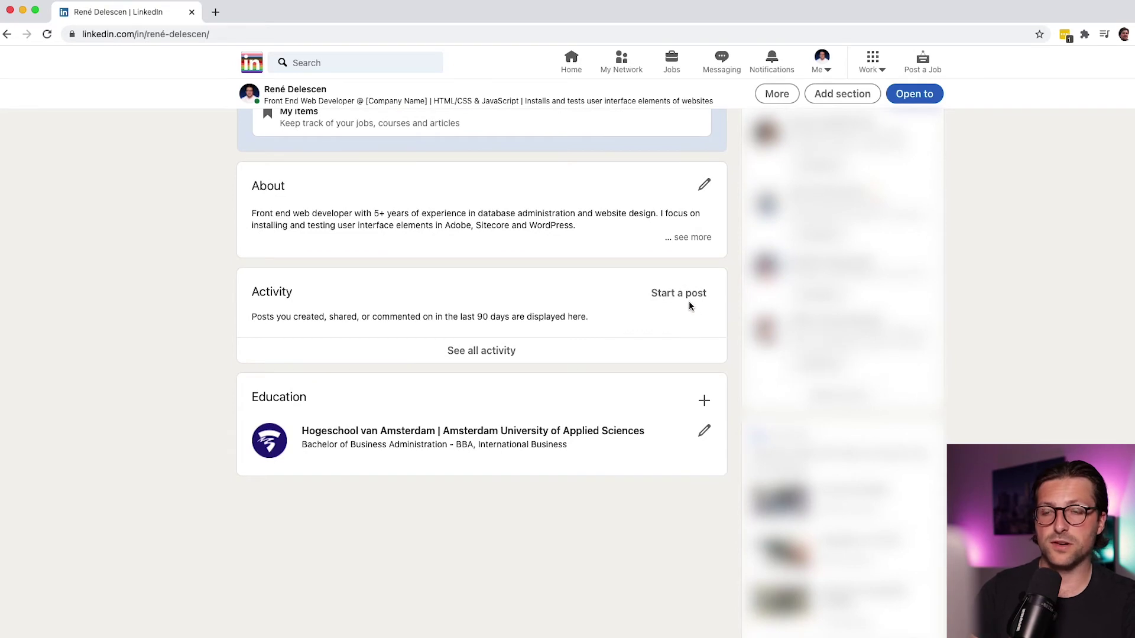
pyautogui.click(688, 300)
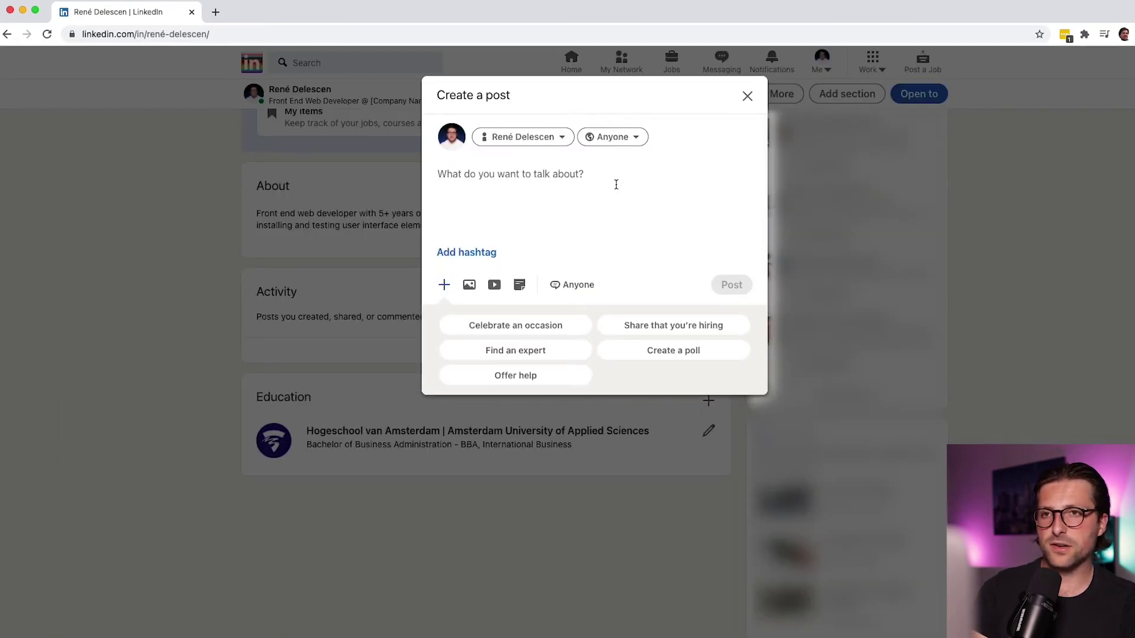
pyautogui.write('https://youtu.be/i9U7dPimQ7k')
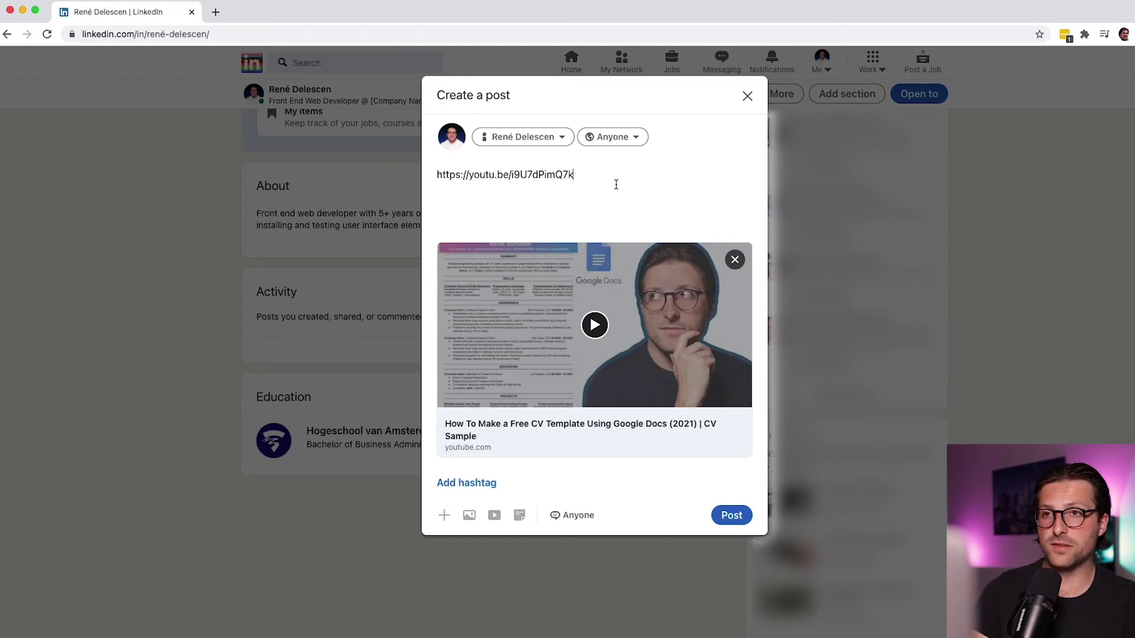
pyautogui.press('super+a')
pyautogui.press('BackSpace')
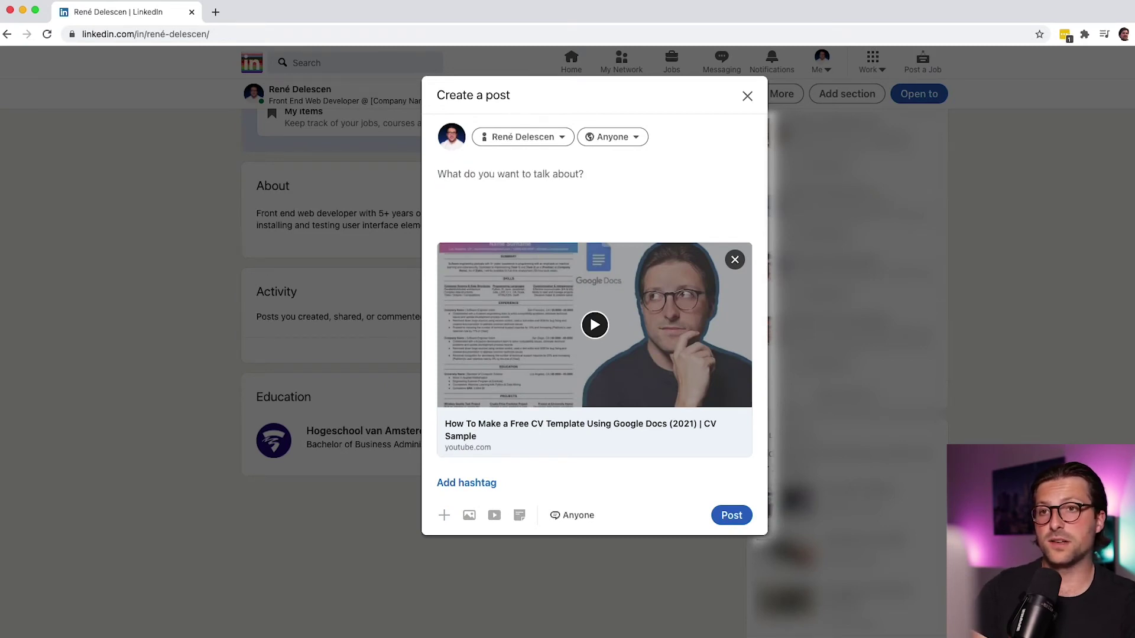
pyautogui.click(725, 515)
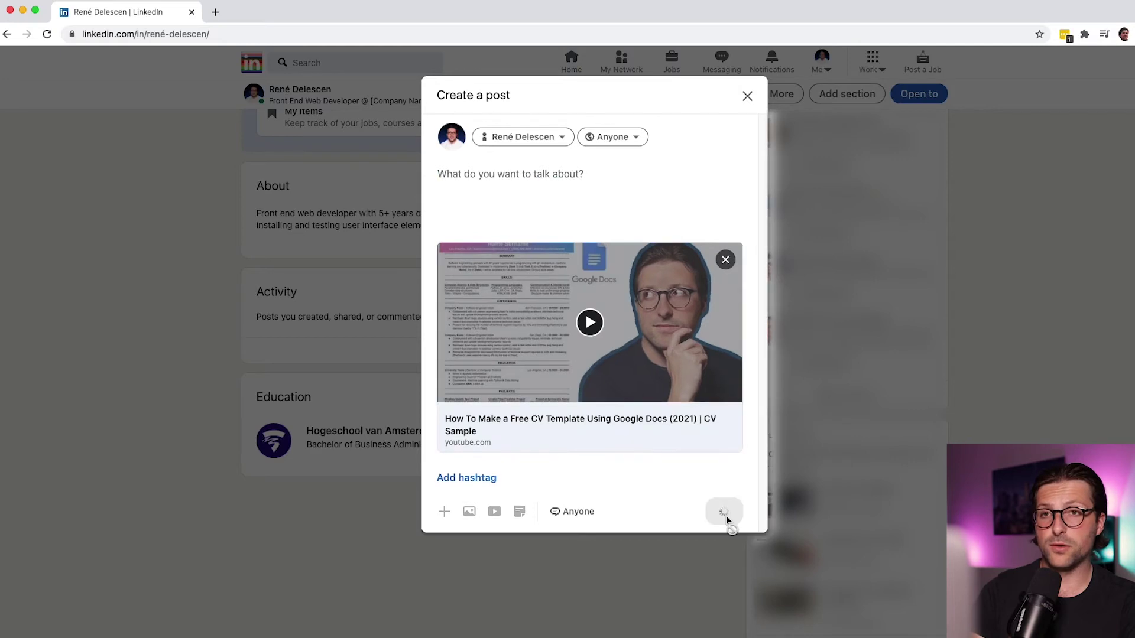
# - Feature the newly published video post on top of the profile
pyautogui.click(122, 621)
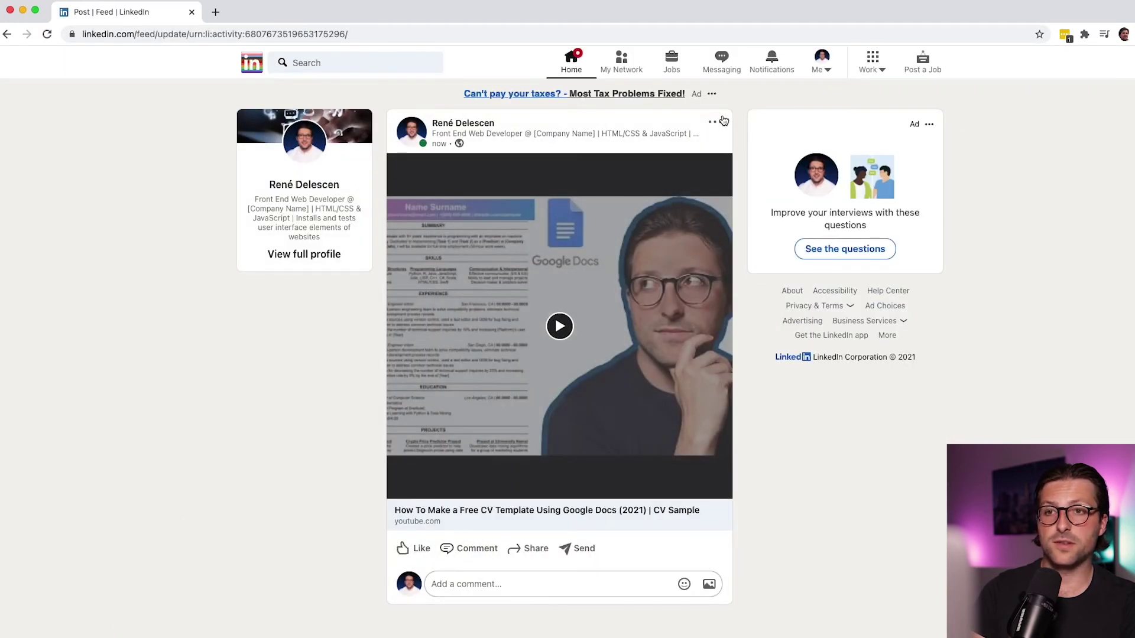
pyautogui.click(714, 122)
pyautogui.click(576, 155)
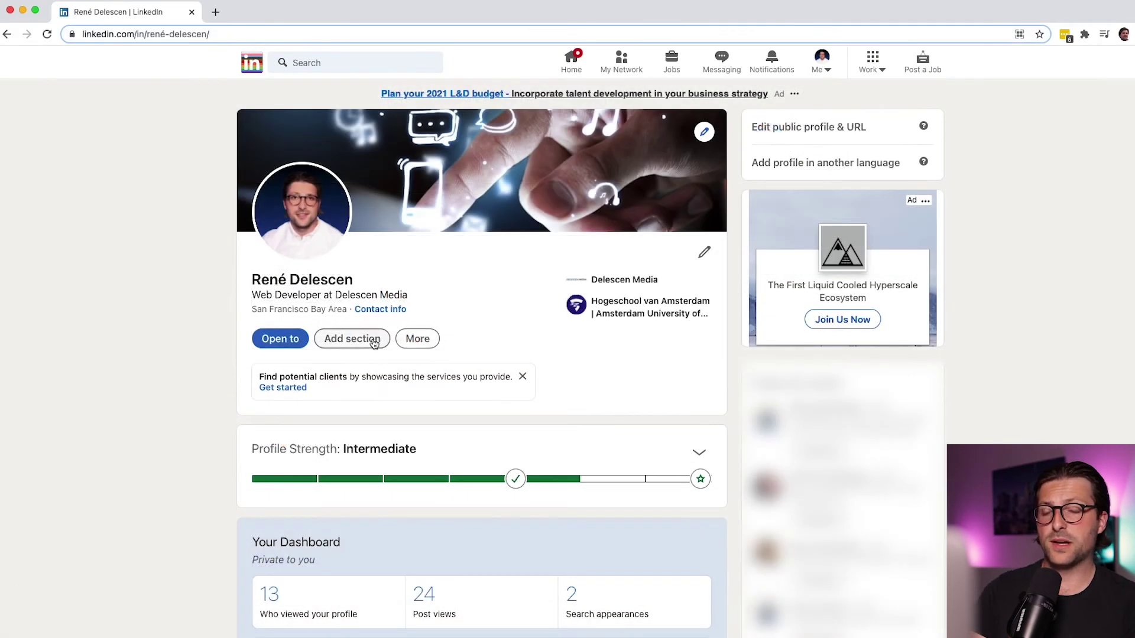
pyautogui.click(372, 342)
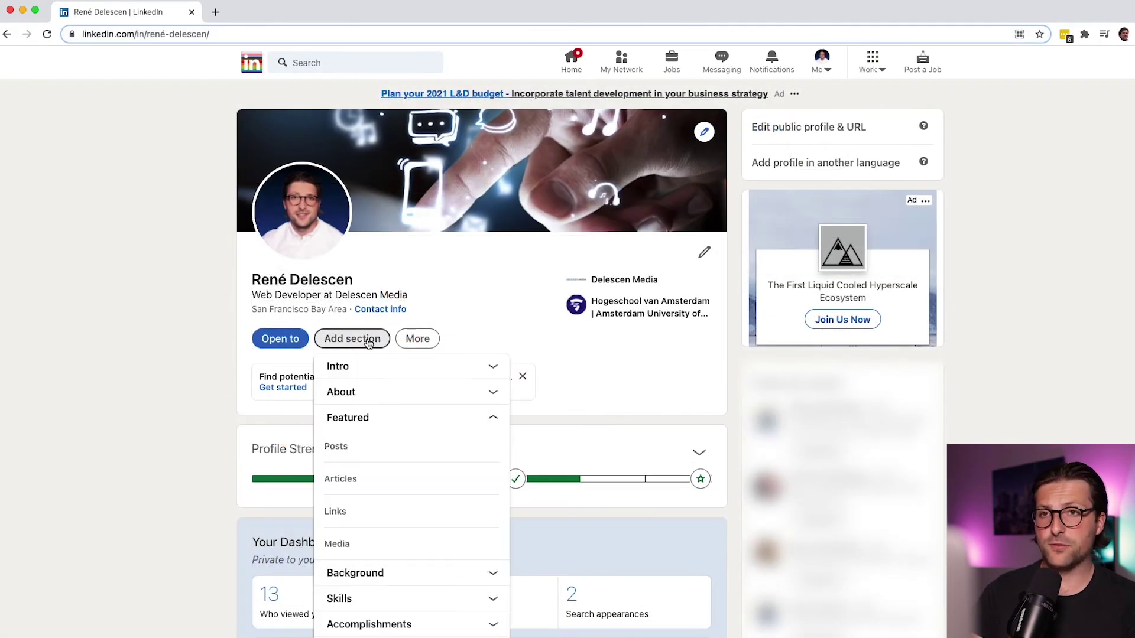
# - Start a work experience entry as a Full-time Web Developer at Delescen Media
pyautogui.click(388, 572)
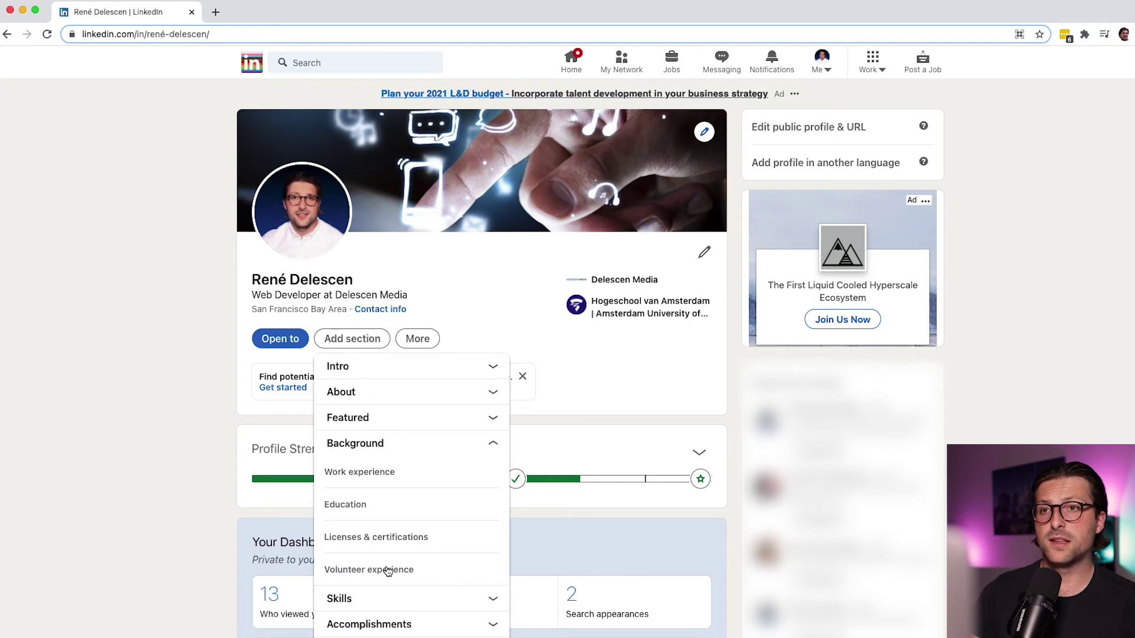
pyautogui.click(388, 473)
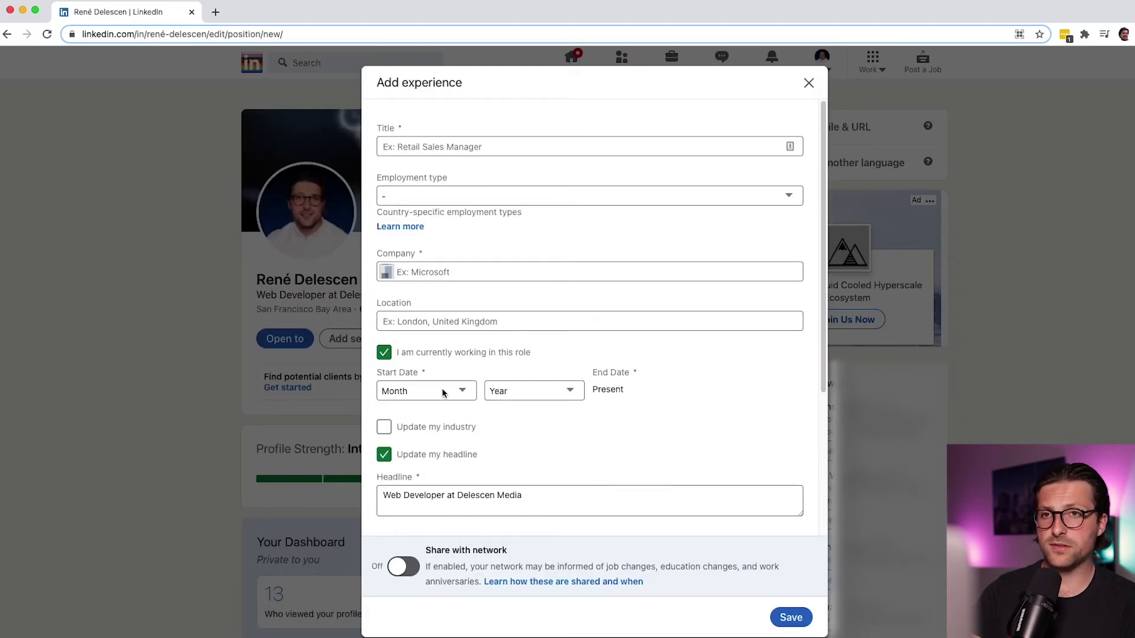
pyautogui.click(450, 146)
pyautogui.write('Web De')
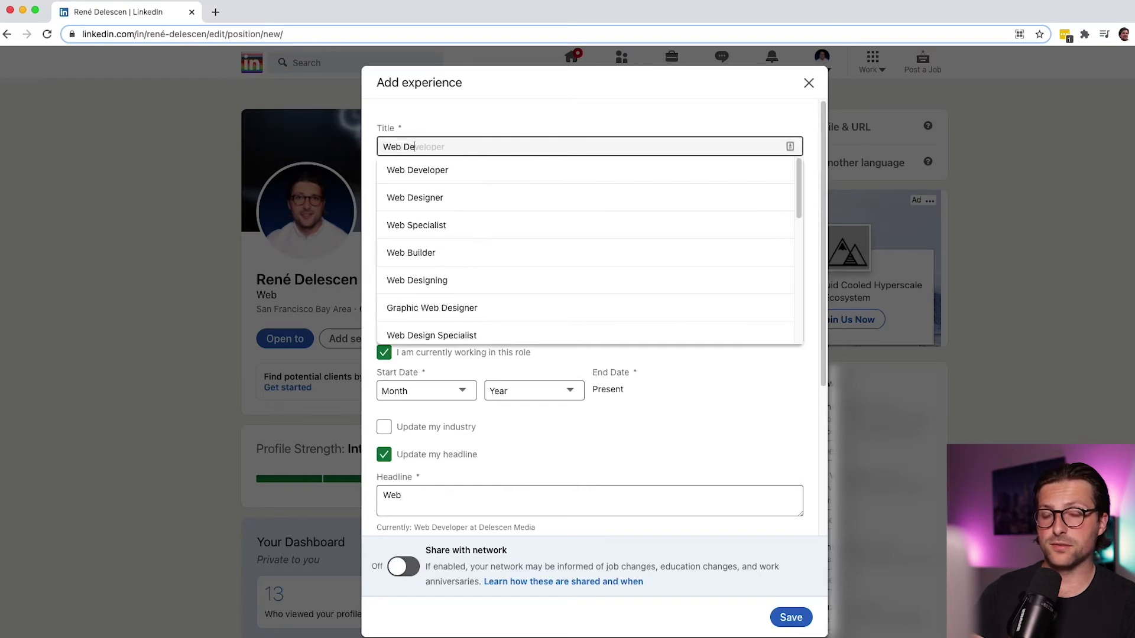
pyautogui.write('veloper')
pyautogui.click(425, 162)
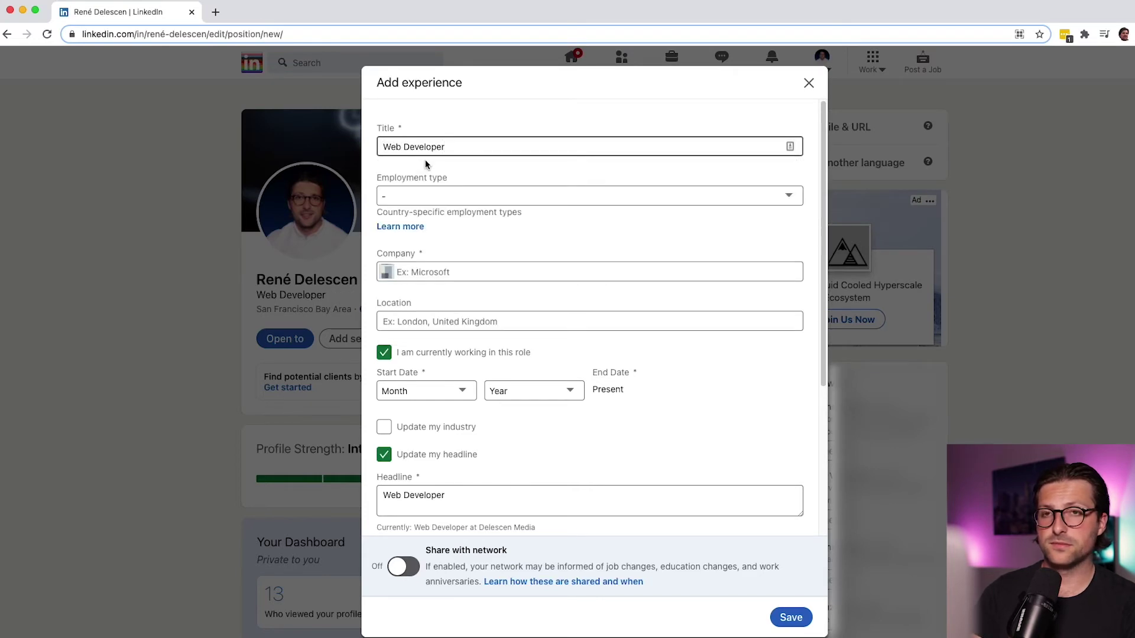
pyautogui.click(421, 193)
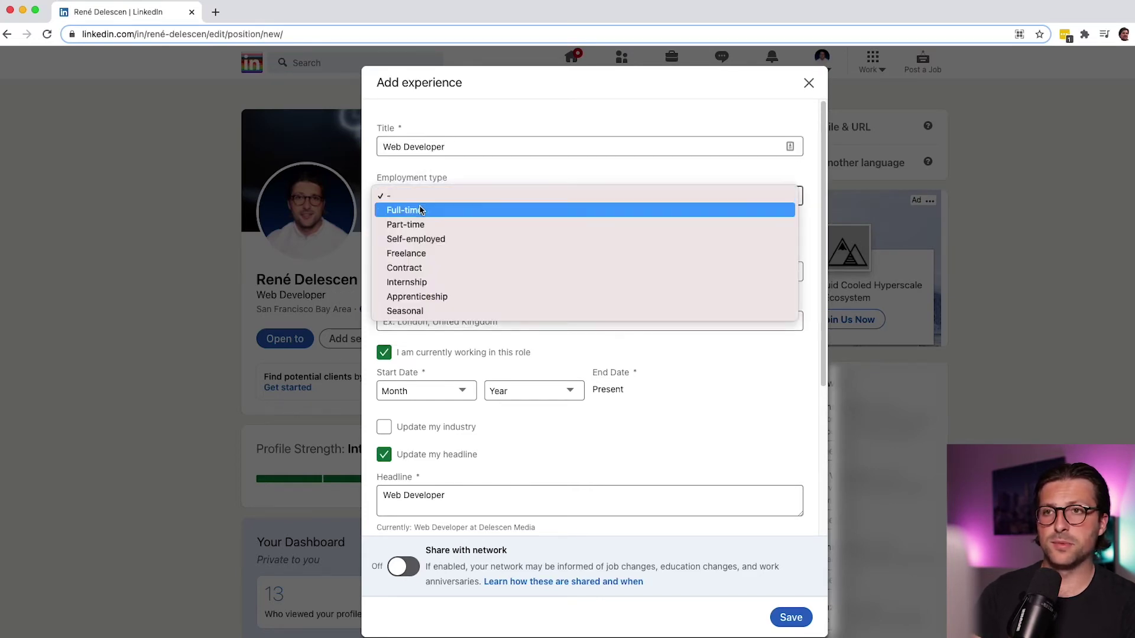
pyautogui.click(421, 211)
pyautogui.click(420, 269)
pyautogui.write('Delescen Media')
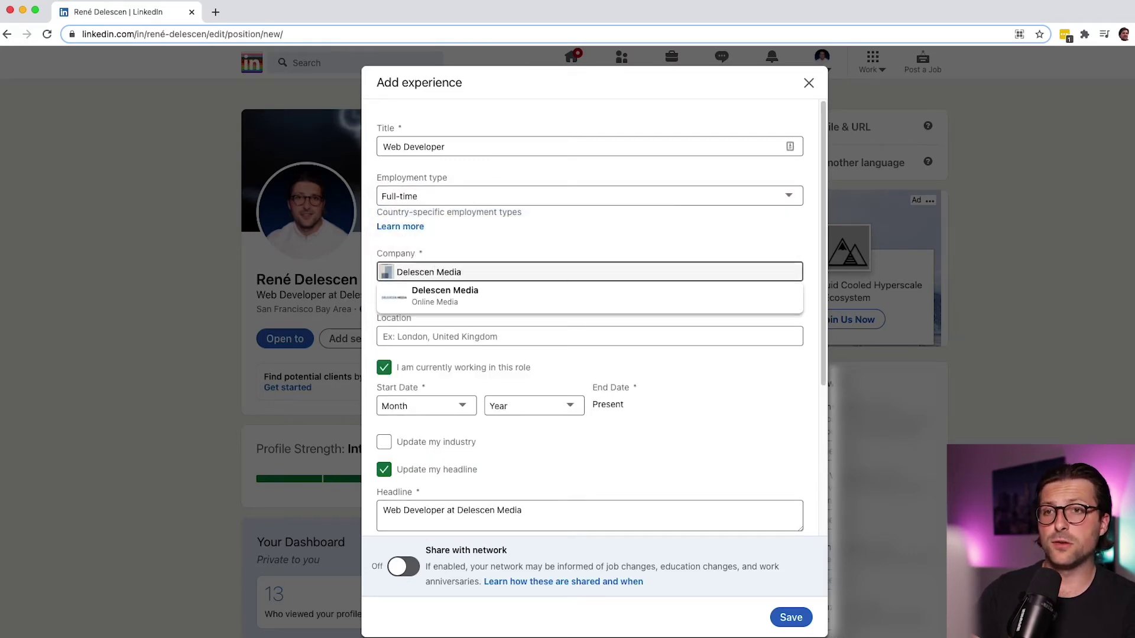
pyautogui.click(420, 294)
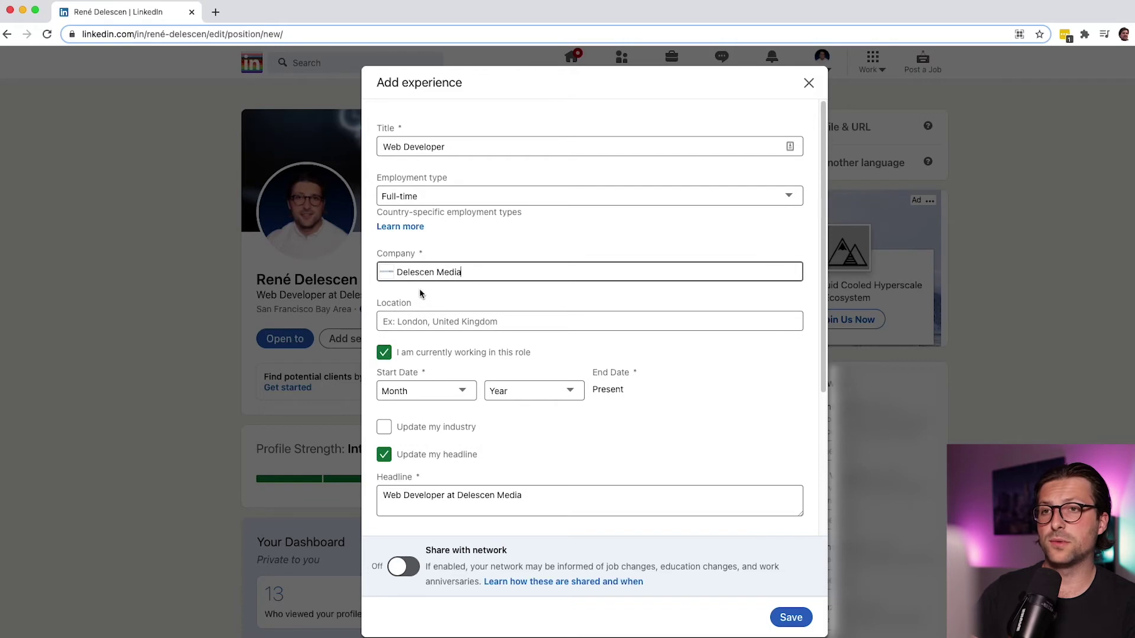
# - Set the job location to Amsterdam Area and the start date to January 2015
pyautogui.click(417, 321)
pyautogui.write('Amsterdam')
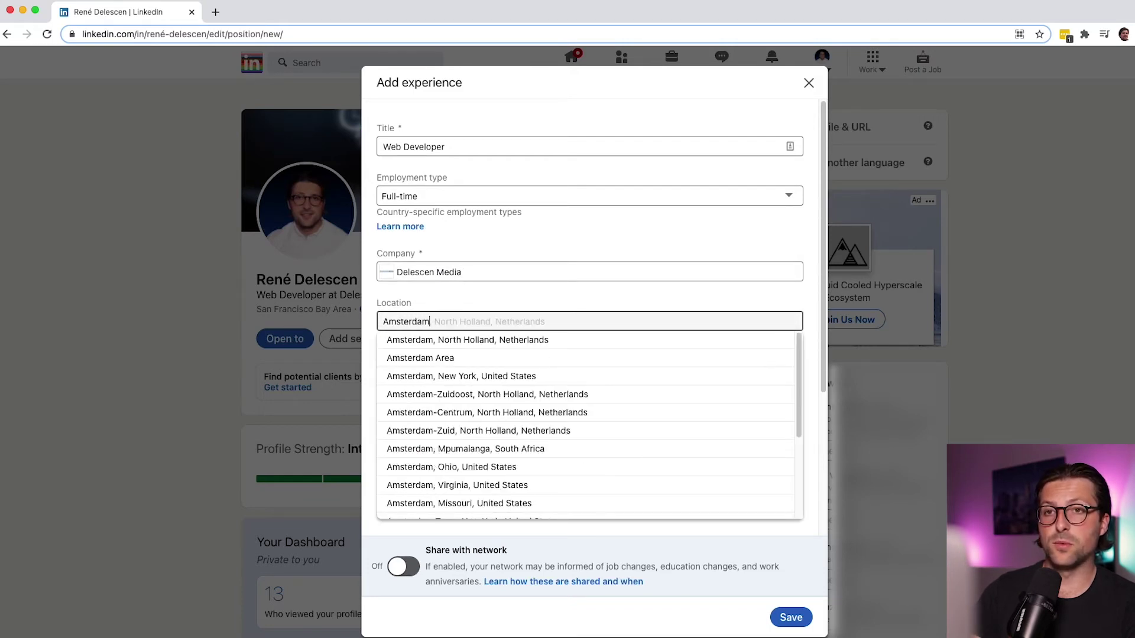
pyautogui.click(420, 358)
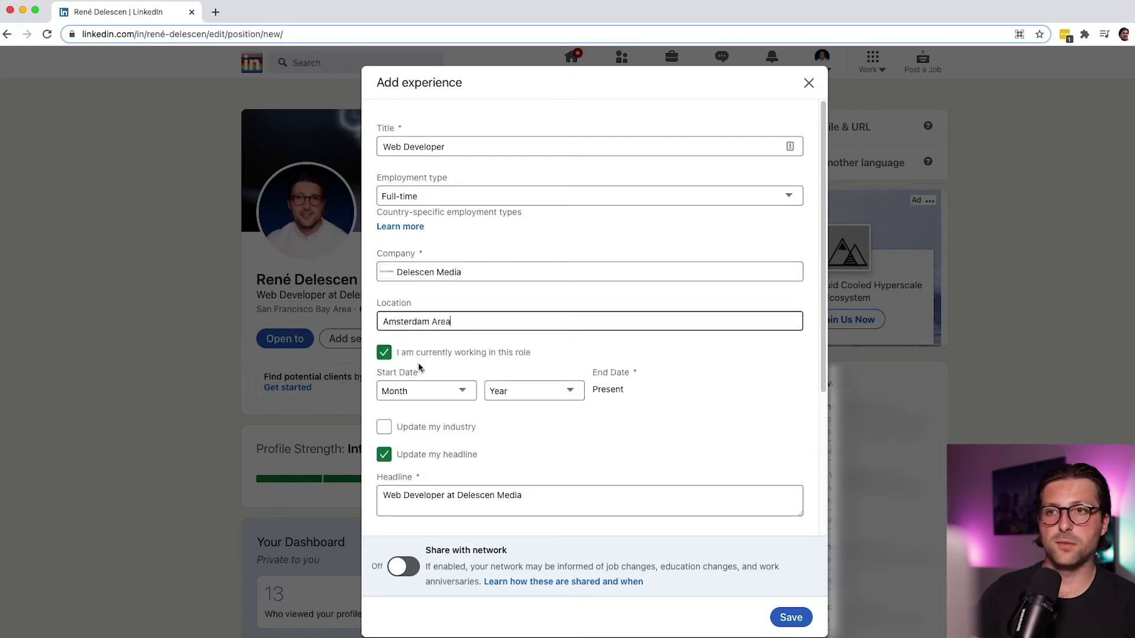
pyautogui.click(417, 388)
pyautogui.click(416, 399)
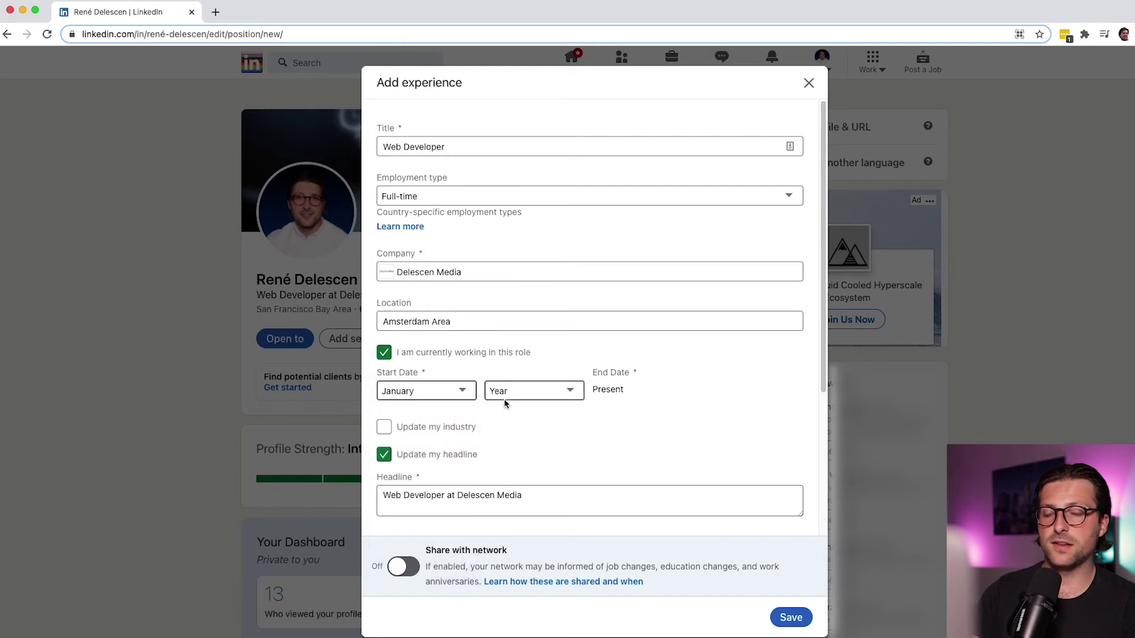
pyautogui.click(531, 397)
pyautogui.click(521, 487)
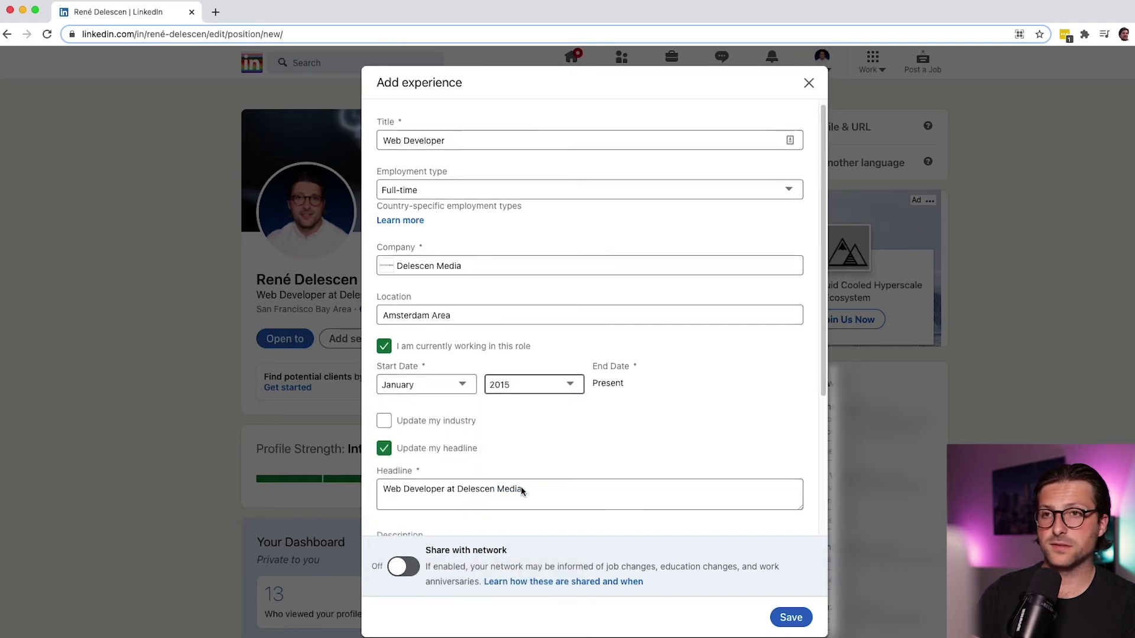
pyautogui.scroll(-3, 520, 487)
# - Paste the Web Developer role description with its achievements and save the experience entry
pyautogui.click(494, 362)
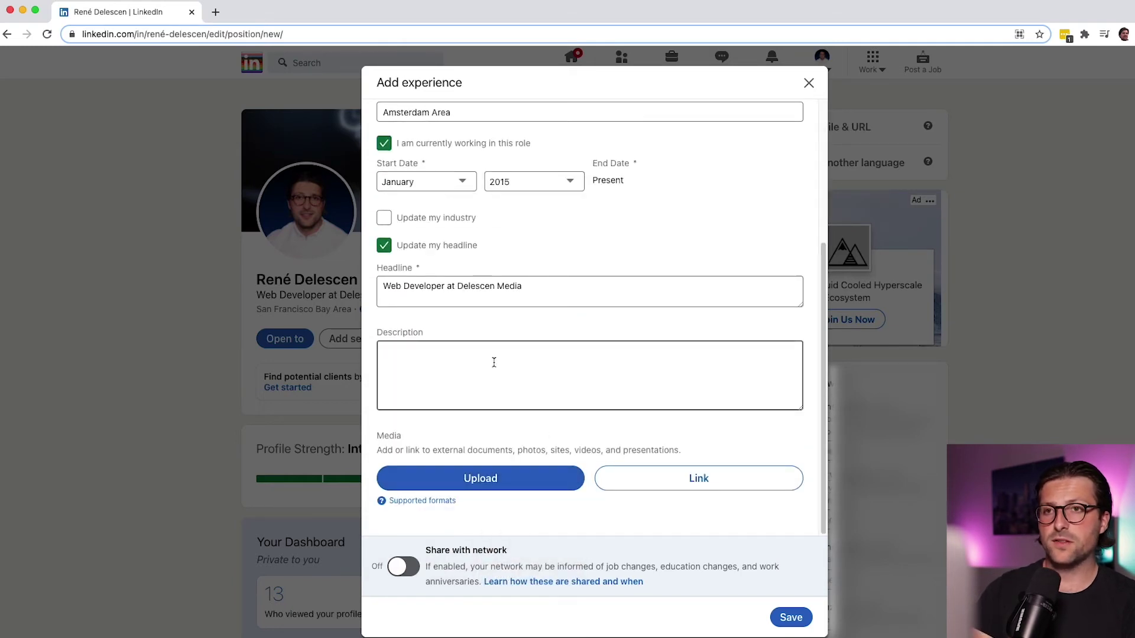
pyautogui.write('Collaborated with a 4-person engineering team to solve compatibility and technical issues. Narrowed down bugs sources using version control, used a text editor and GDB for bug fixing.  - Reduced the number of technical support inquiries by 19% - Increased user retention rate by 11% in [year]')
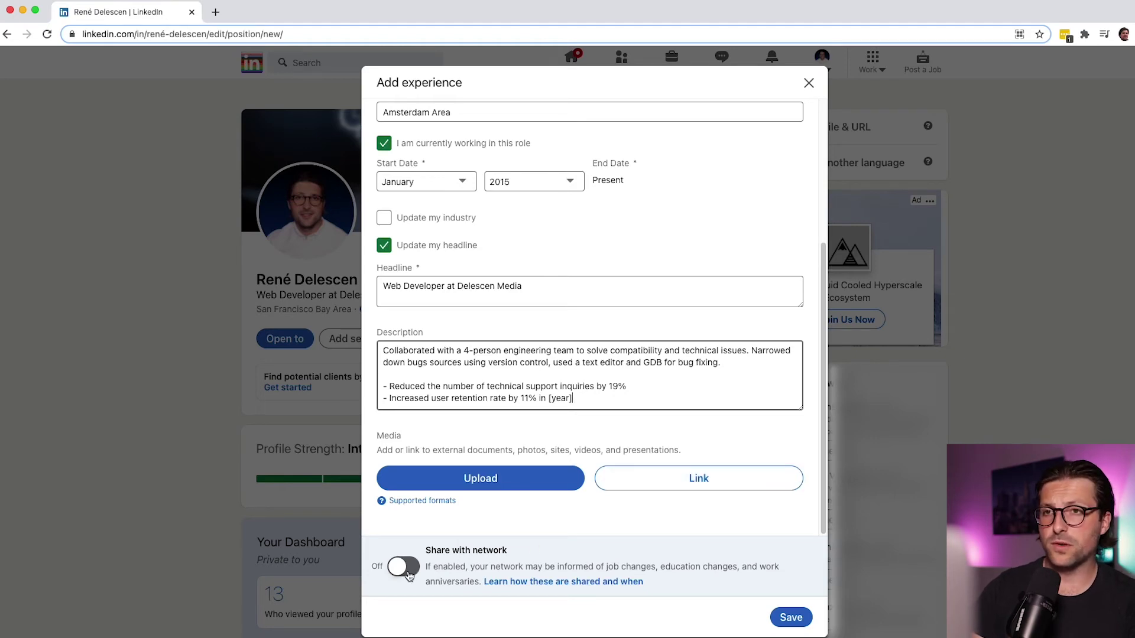
pyautogui.click(791, 617)
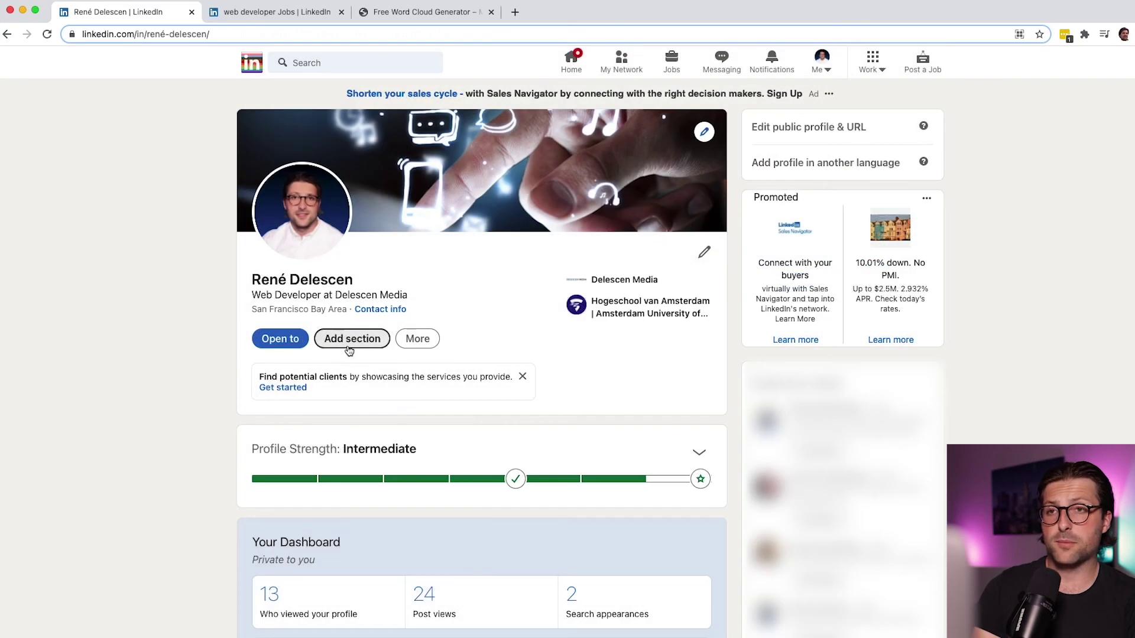
# - Open the Add Skills dialog, then select the Apple Maps front end developer job description text
pyautogui.click(348, 340)
pyautogui.click(409, 600)
pyautogui.click(351, 501)
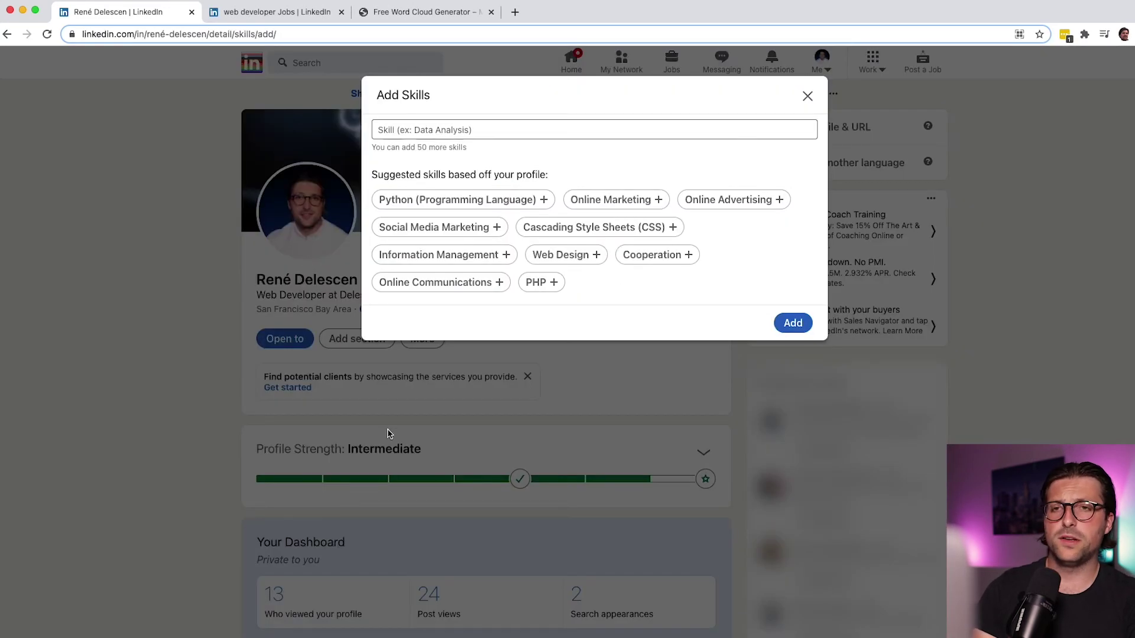
pyautogui.click(402, 126)
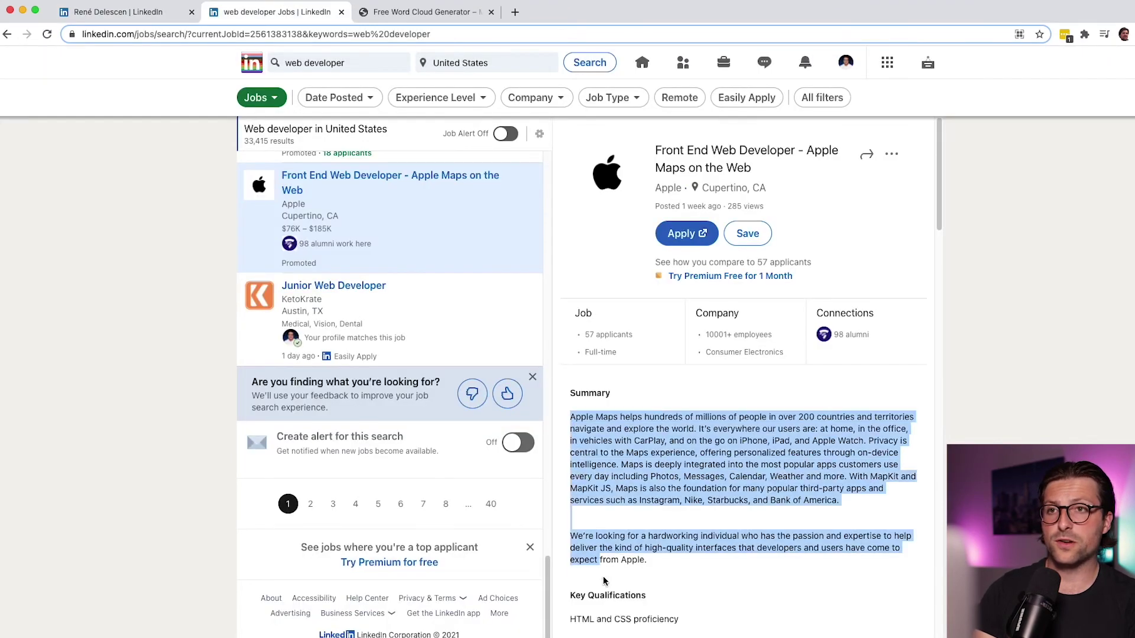
pyautogui.moveTo(739, 636); pyautogui.dragTo(767, 365)
# - Build a MonkeyLearn word cloud from the job description, highlight 'javascript', and return to LinkedIn
pyautogui.hotkey('ctrl', 'Tab')
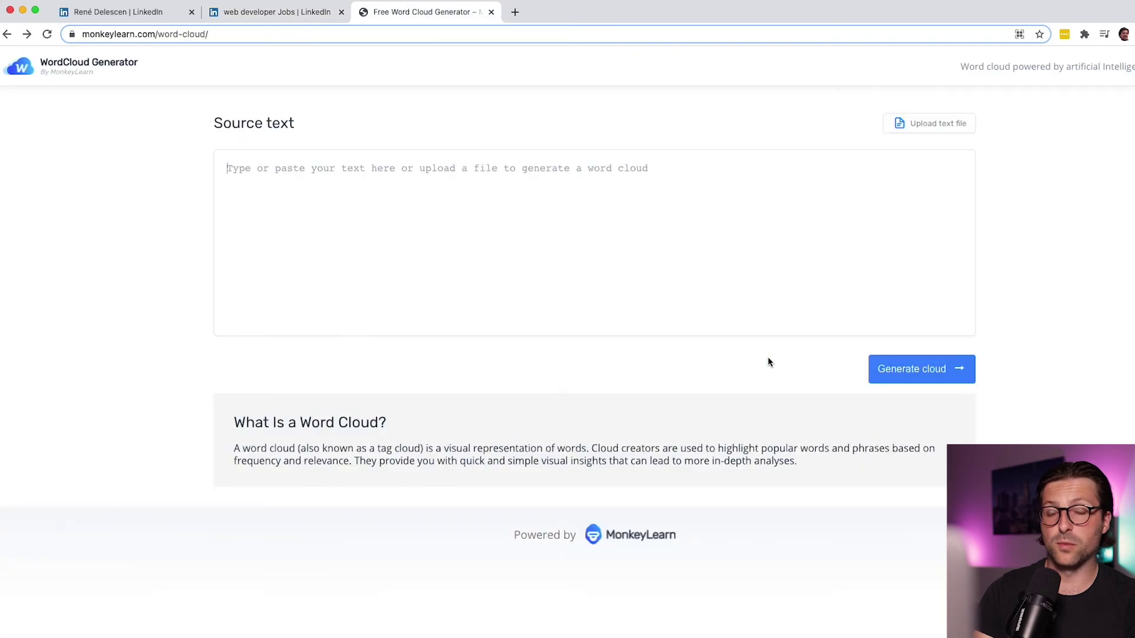
pyautogui.press('super+v')
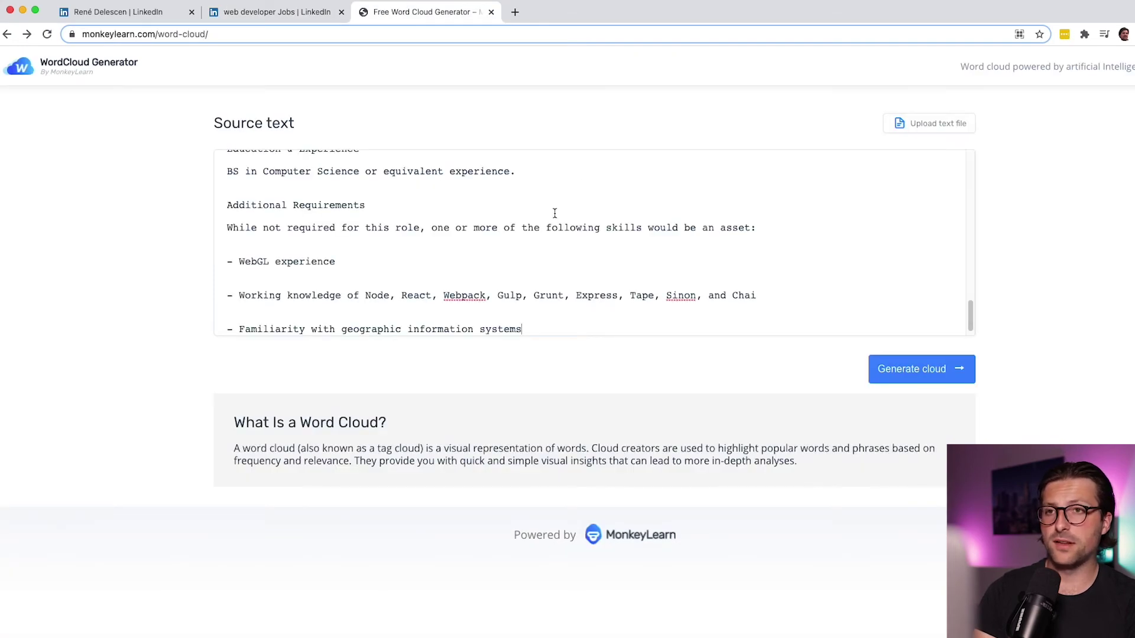
pyautogui.click(905, 370)
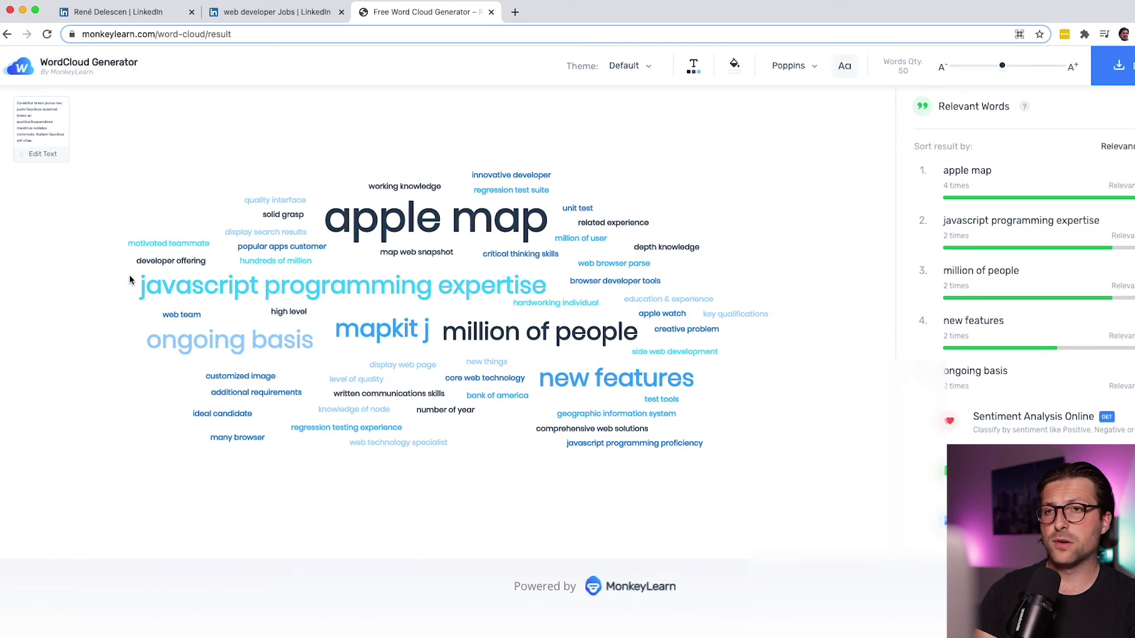
pyautogui.moveTo(139, 285); pyautogui.dragTo(257, 292)
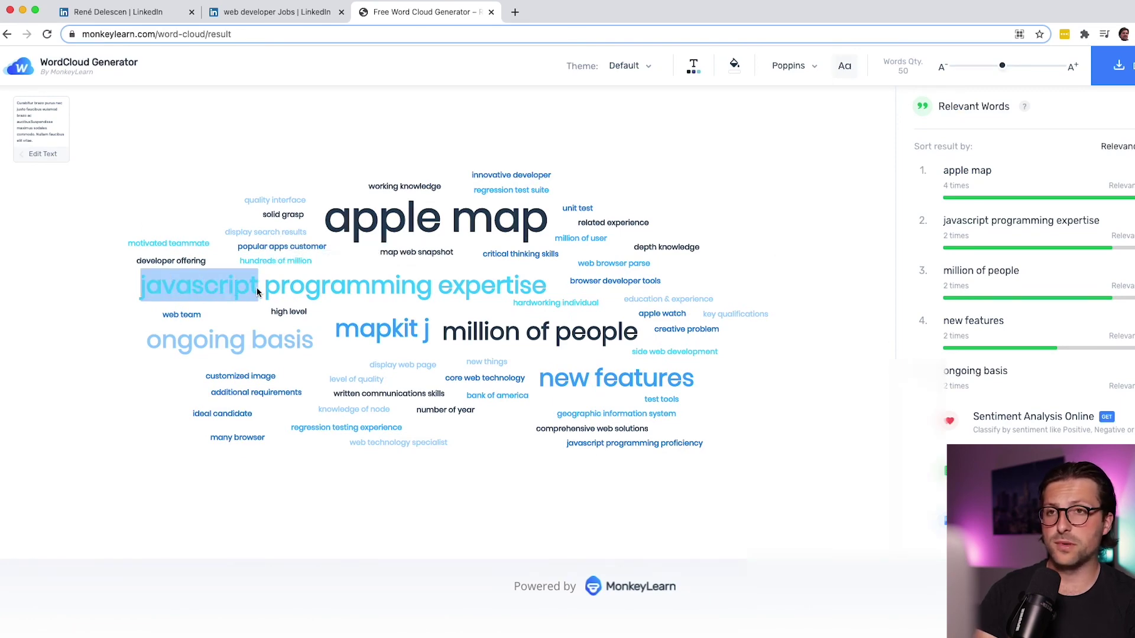
pyautogui.press('super+1')
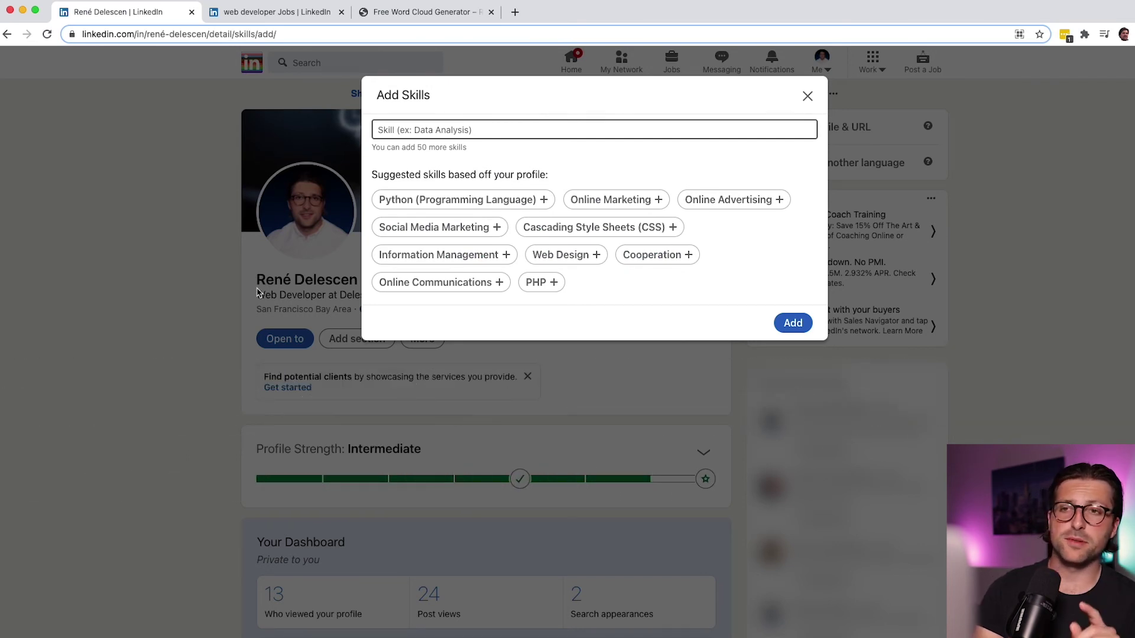
# - Add JavaScript, HTML and CSS as skills on the profile
pyautogui.write('Java')
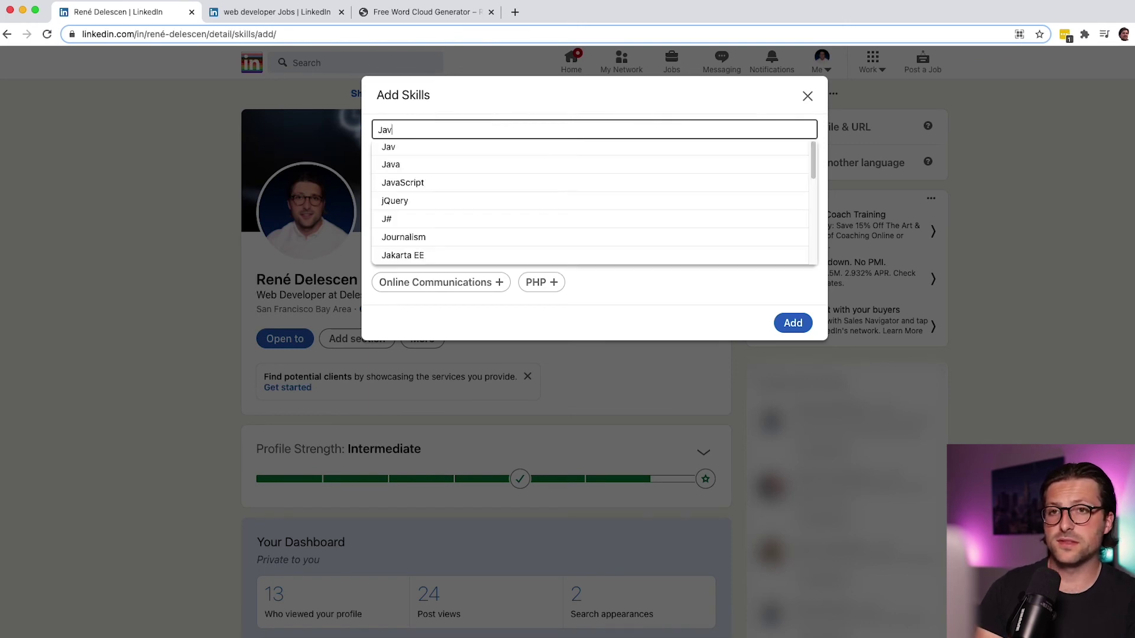
pyautogui.click(418, 183)
pyautogui.write('HTML')
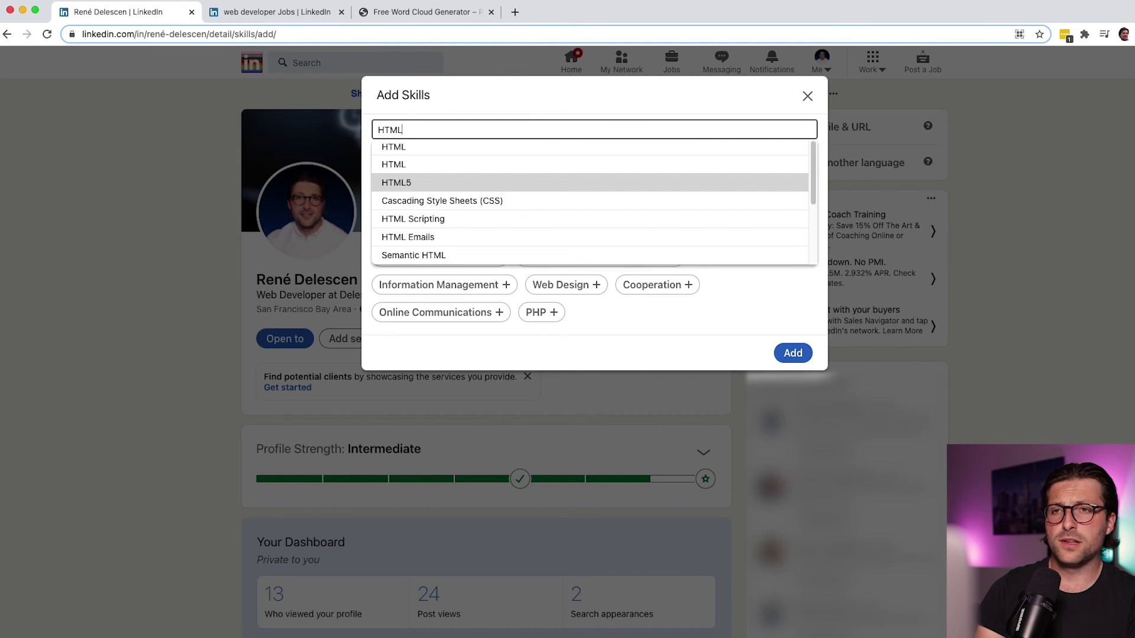
pyautogui.click(421, 148)
pyautogui.write('CSS')
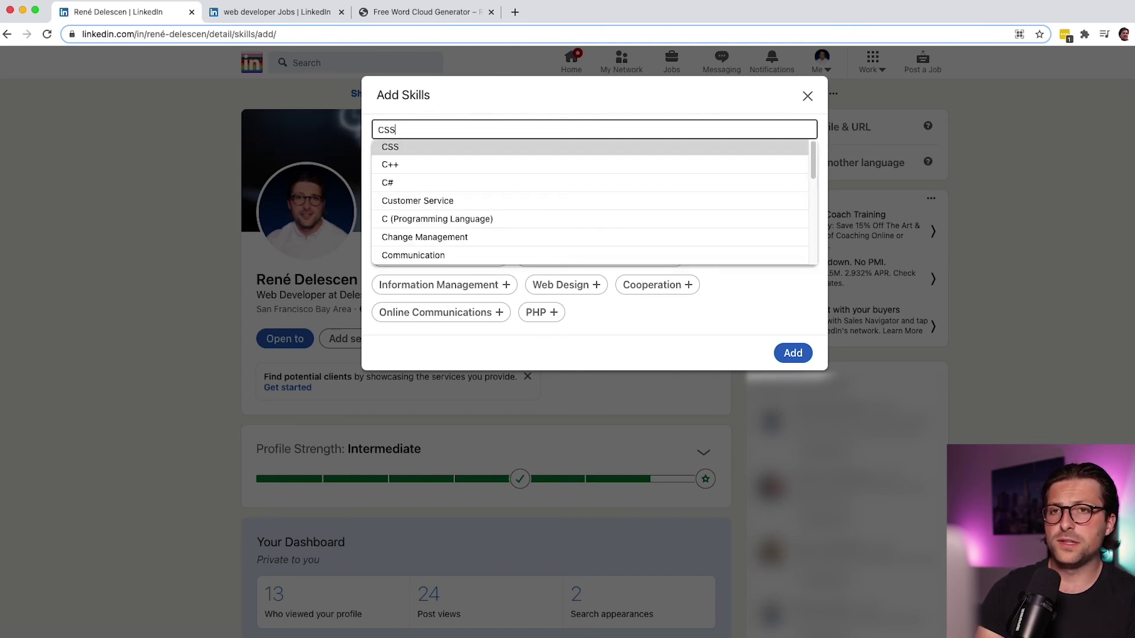
pyautogui.click(423, 149)
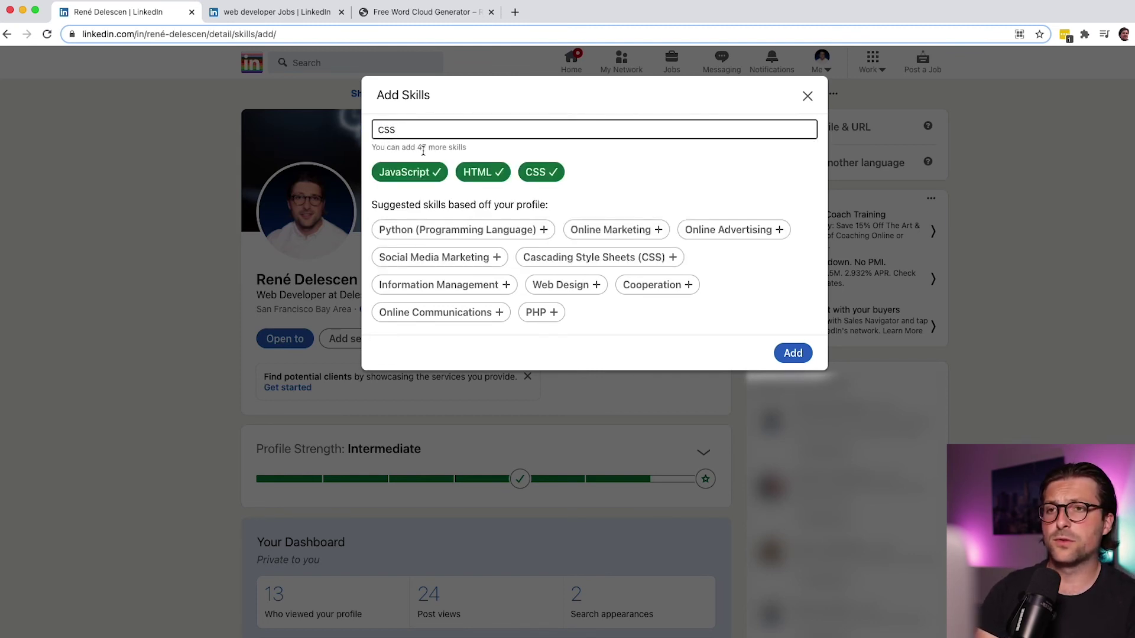
pyautogui.click(792, 354)
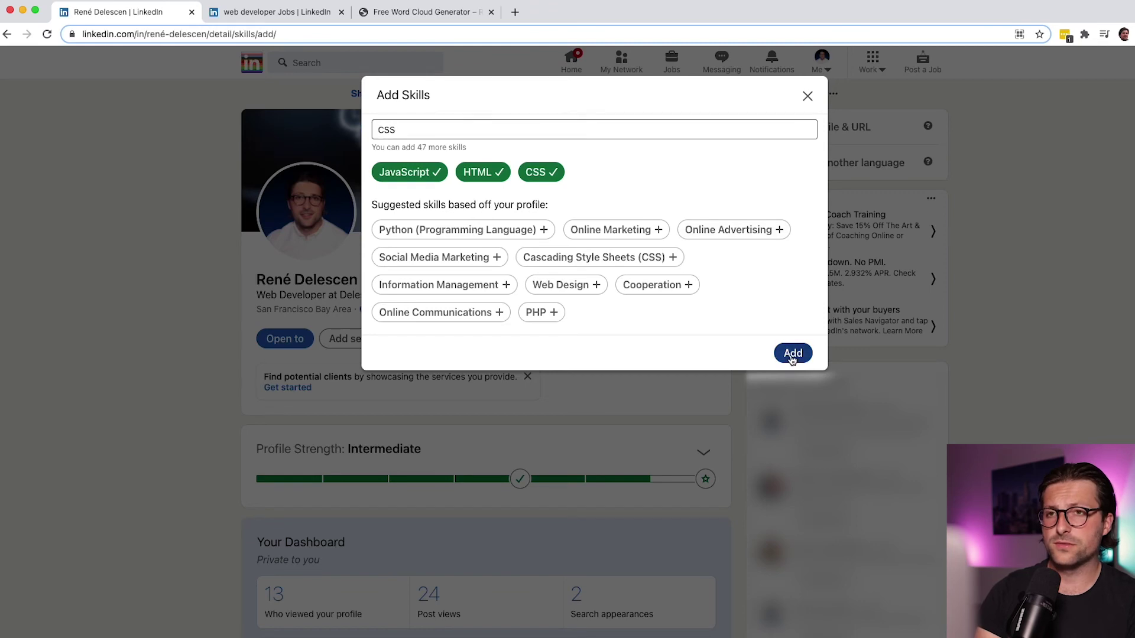
pyautogui.scroll(-10, 789, 353)
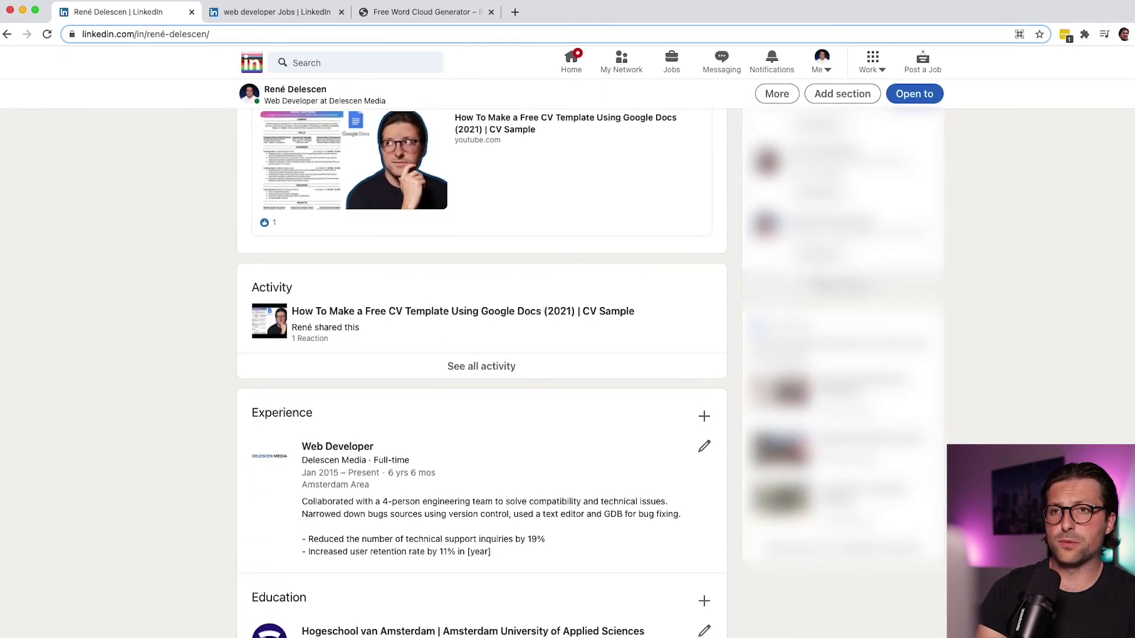
pyautogui.scroll(-4, 482, 373)
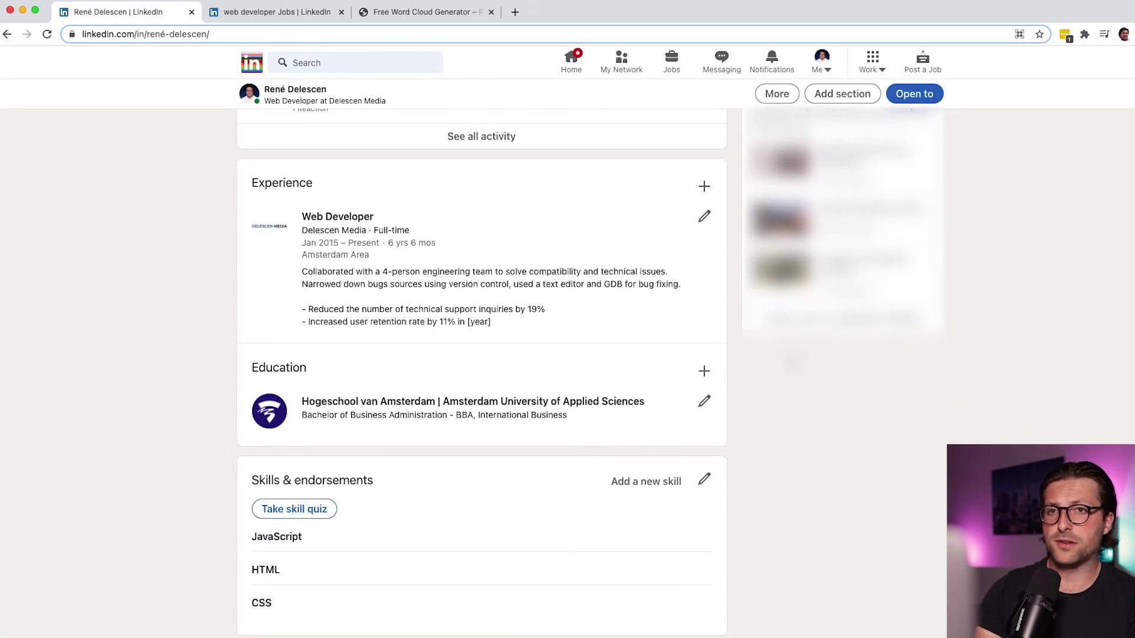
pyautogui.scroll(-3, 481, 372)
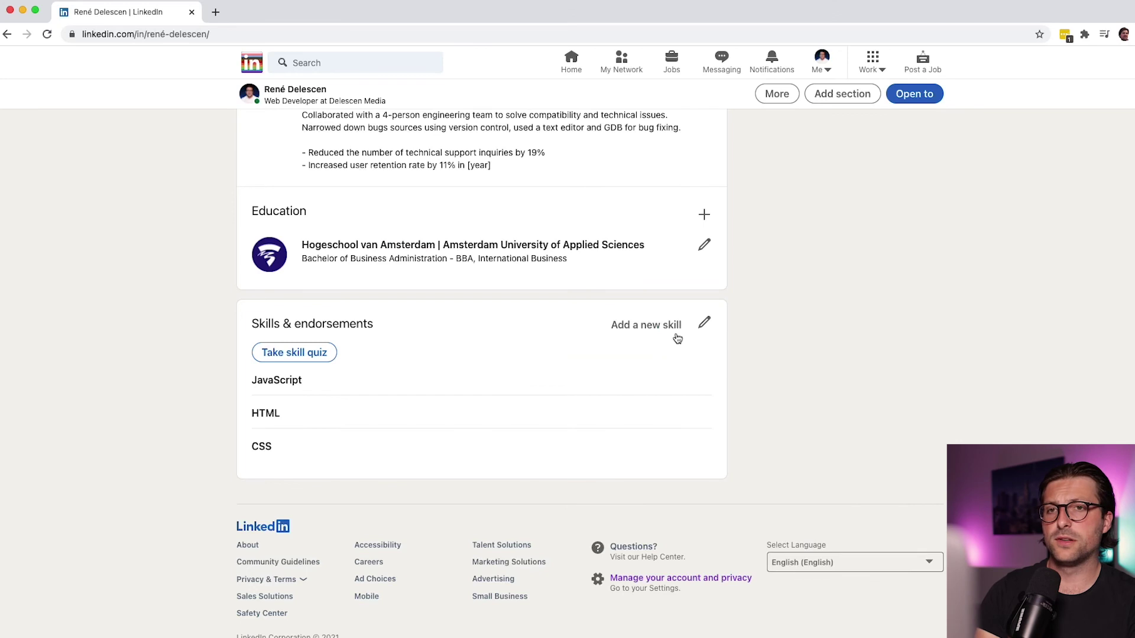
# - Add Python (Programming Language) and PHP as skills and dismiss the All-Star notice
pyautogui.click(640, 327)
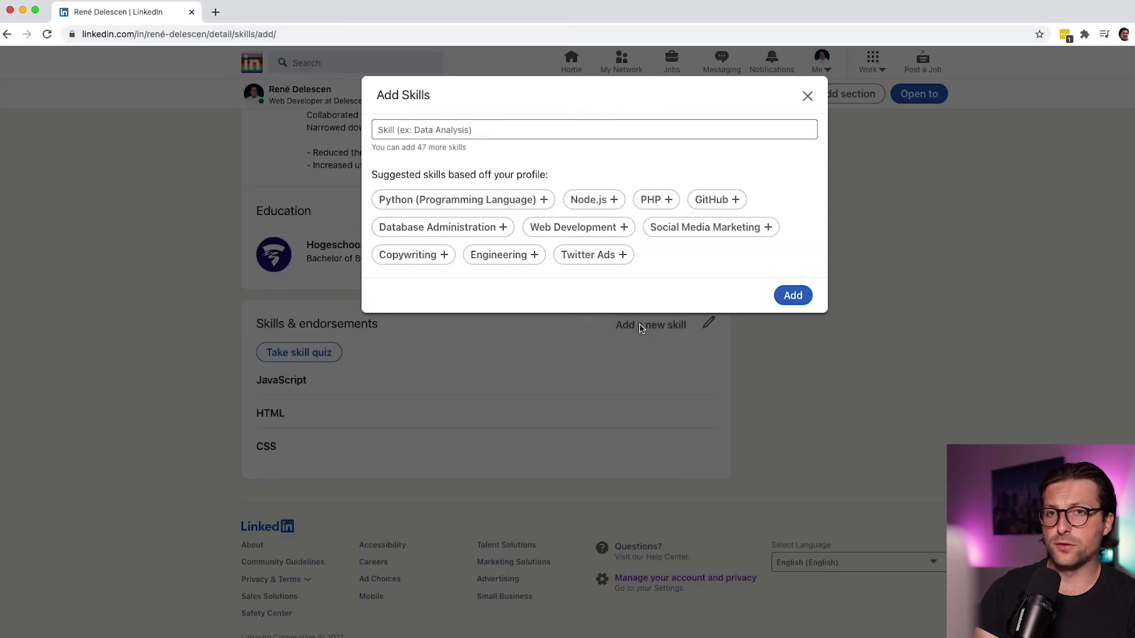
pyautogui.click(535, 204)
pyautogui.click(480, 230)
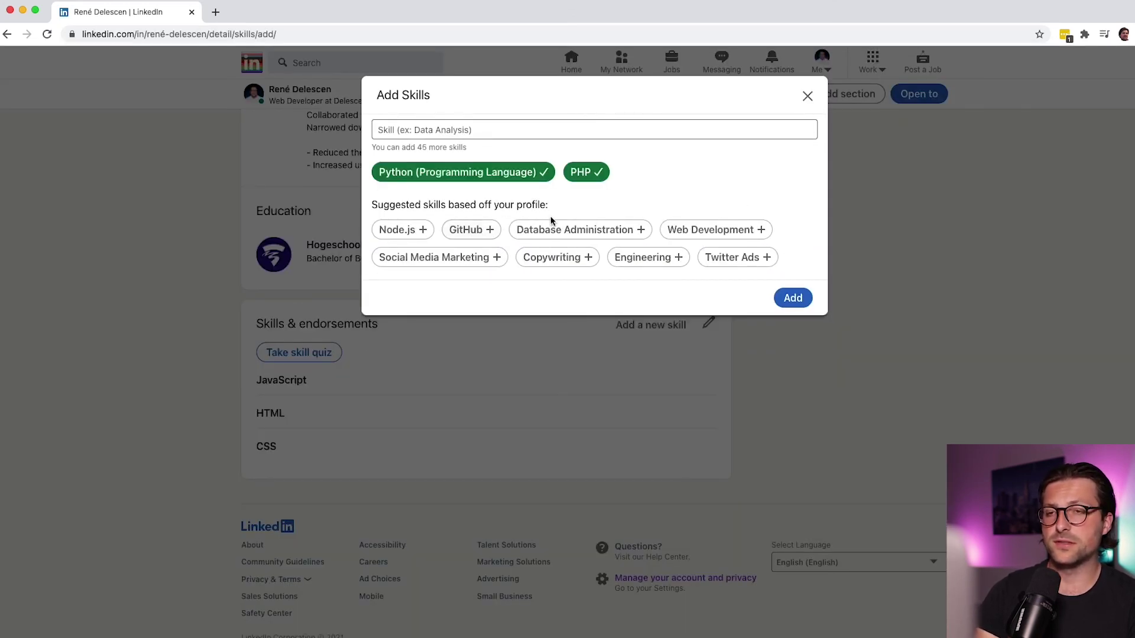
pyautogui.click(787, 297)
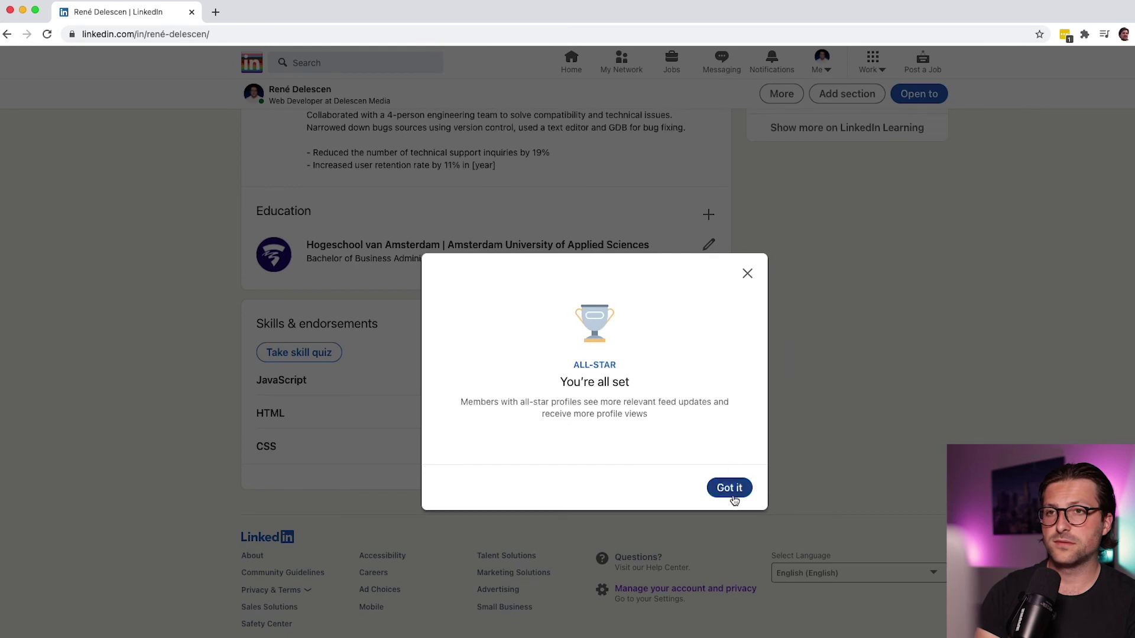
pyautogui.click(733, 494)
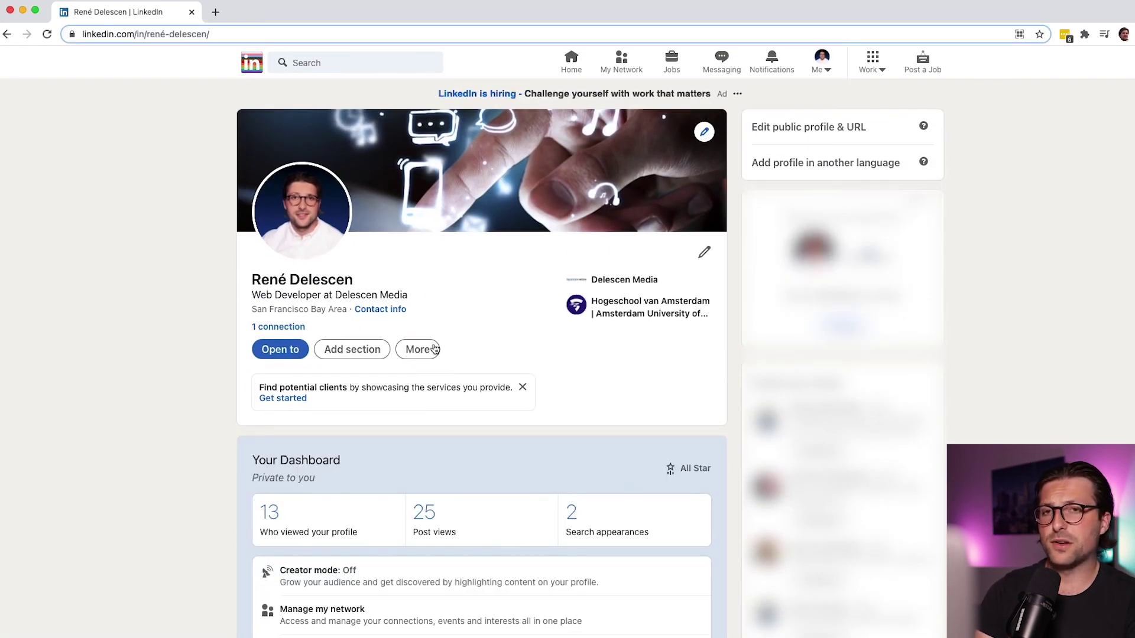
pyautogui.click(379, 351)
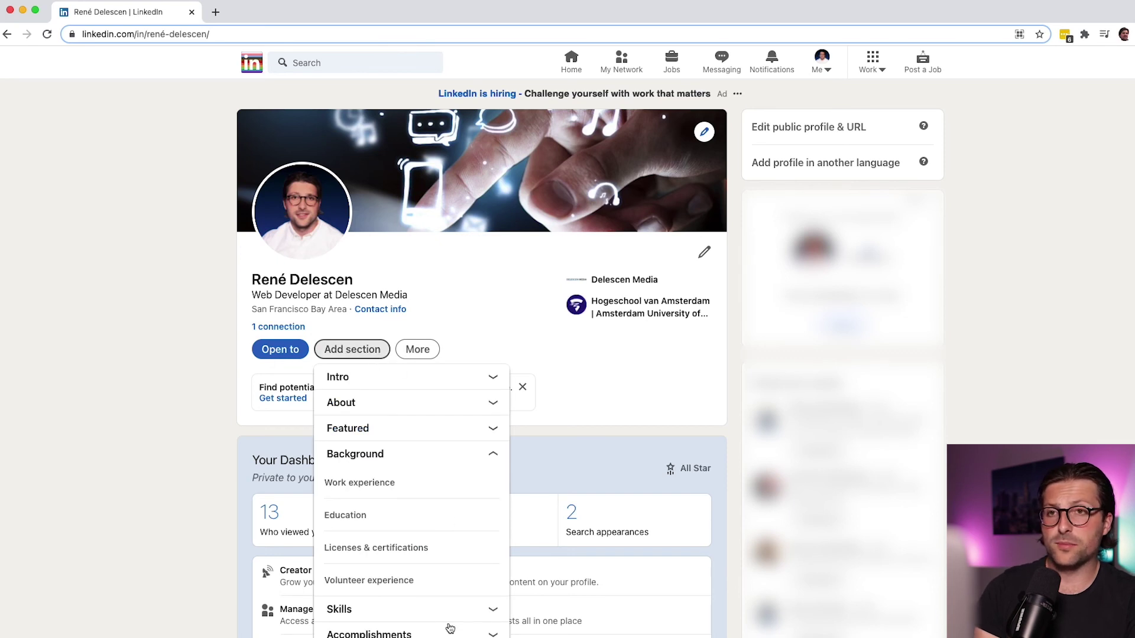
pyautogui.click(450, 631)
pyautogui.scroll(-5, 447, 630)
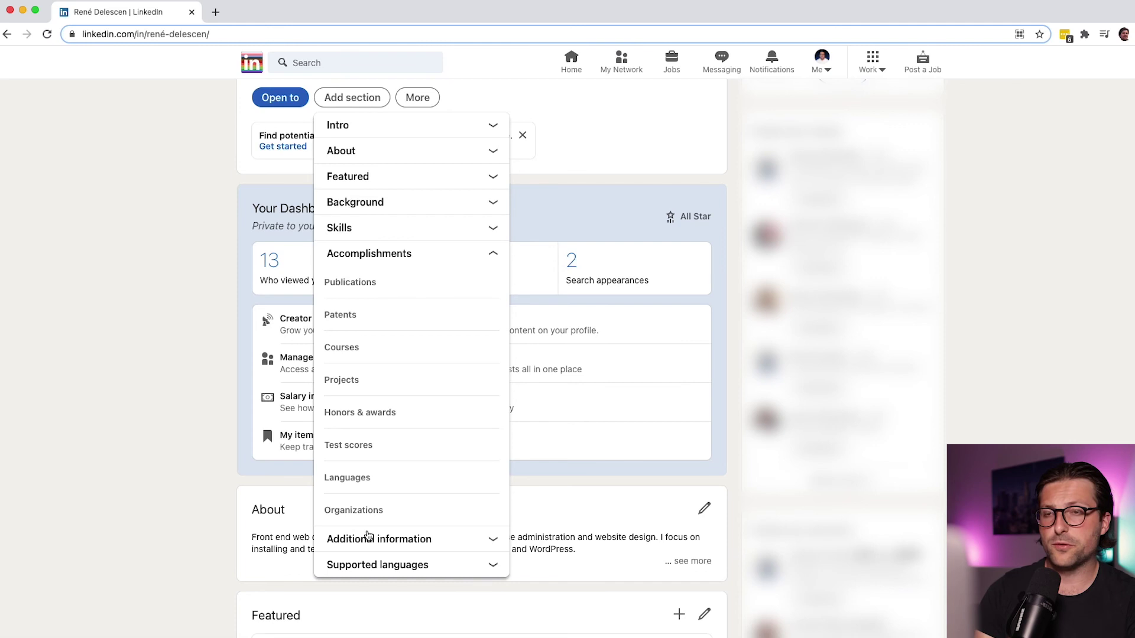
pyautogui.click(367, 537)
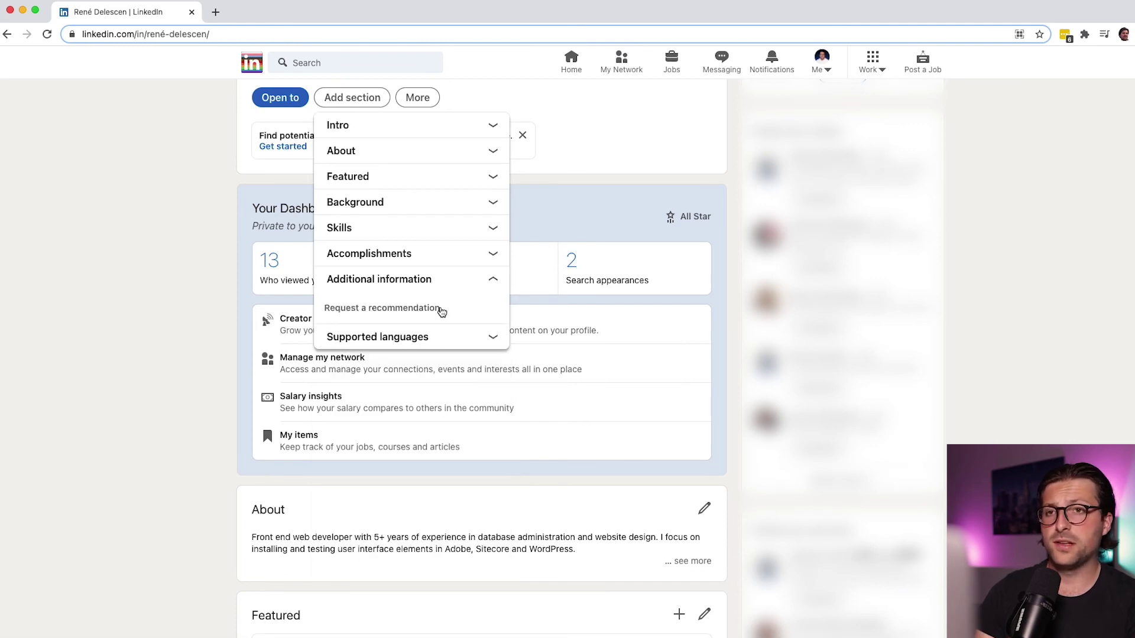
pyautogui.click(440, 309)
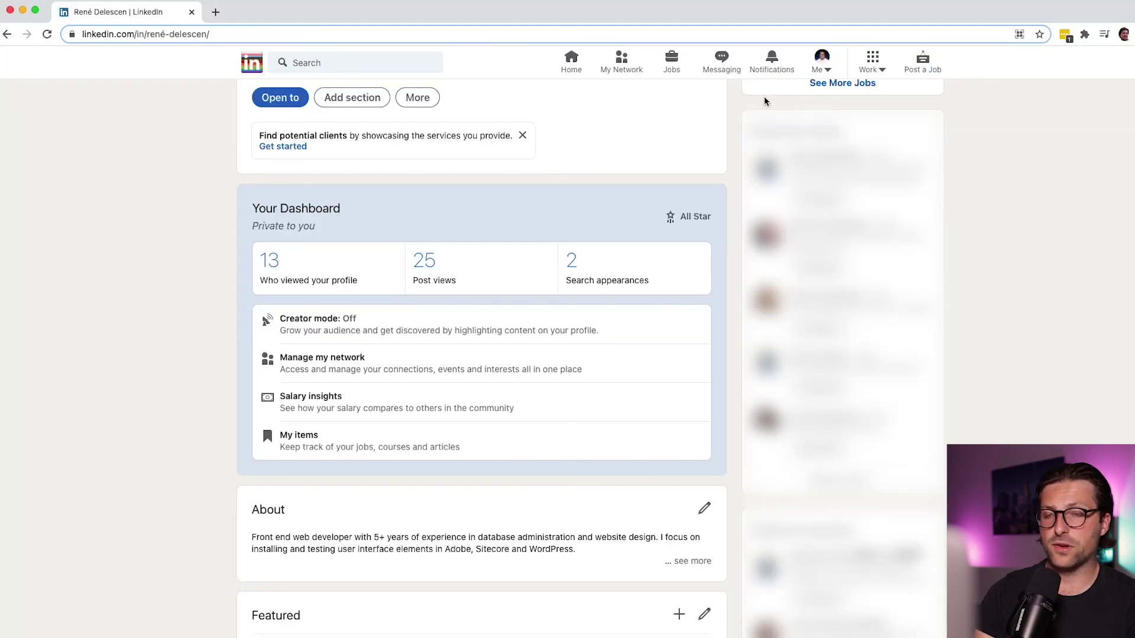
# - Search for Microsoft and follow its company page
pyautogui.click(371, 62)
pyautogui.write('Microsoft')
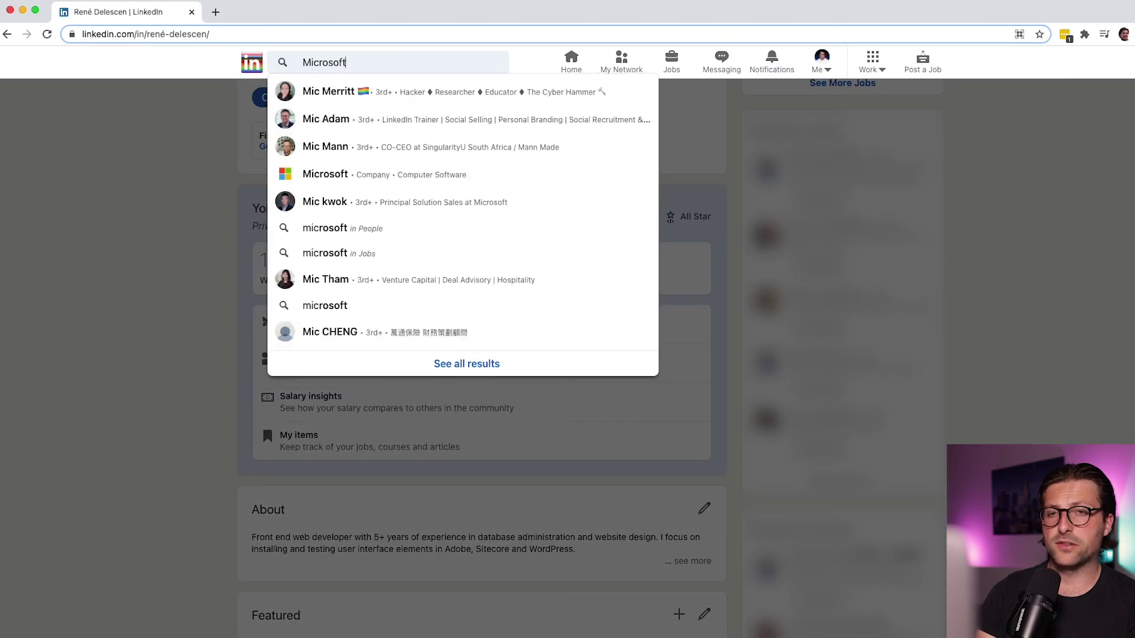
pyautogui.click(349, 86)
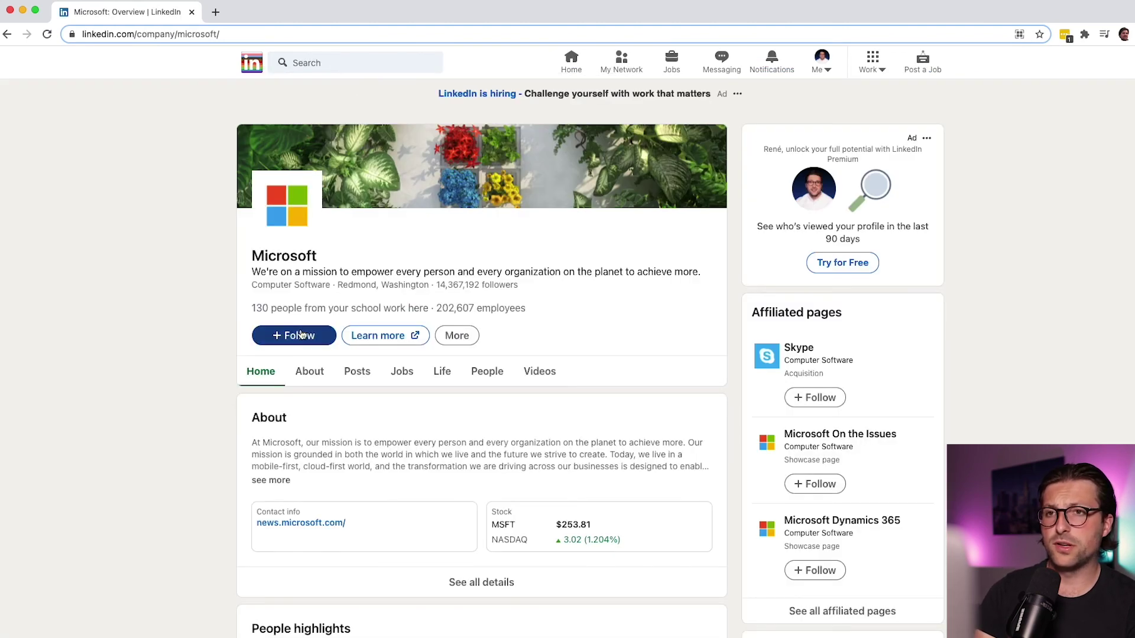
pyautogui.click(294, 336)
# - Follow the Microsoft co-founder's profile, then reload your profile to see both under Interests
pyautogui.click(359, 62)
pyautogui.write('bill gates')
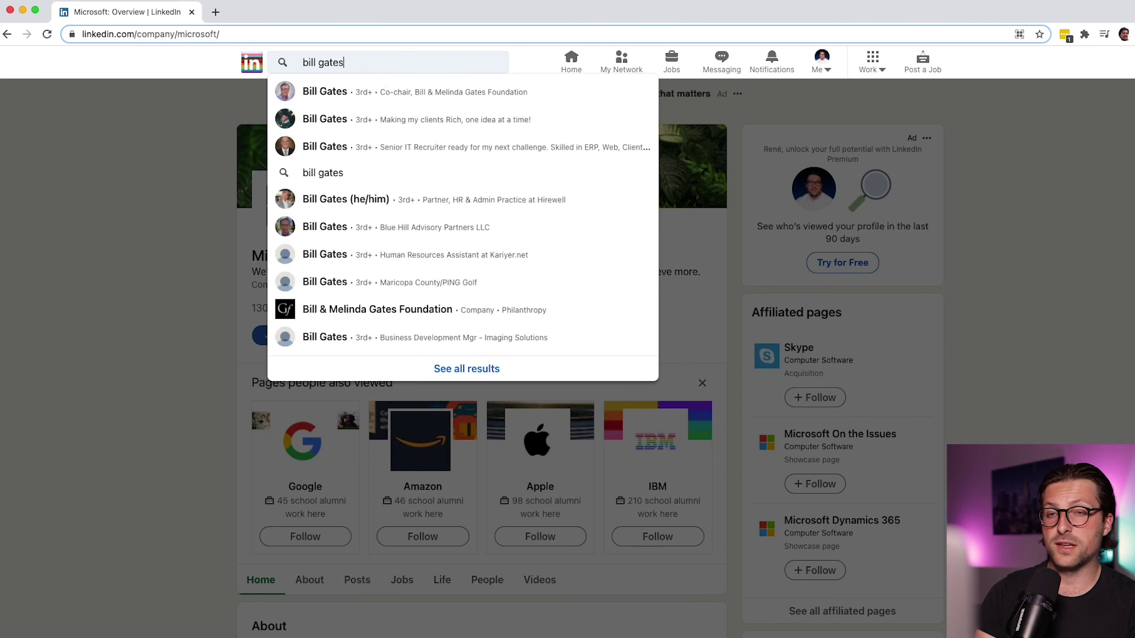
pyautogui.click(360, 90)
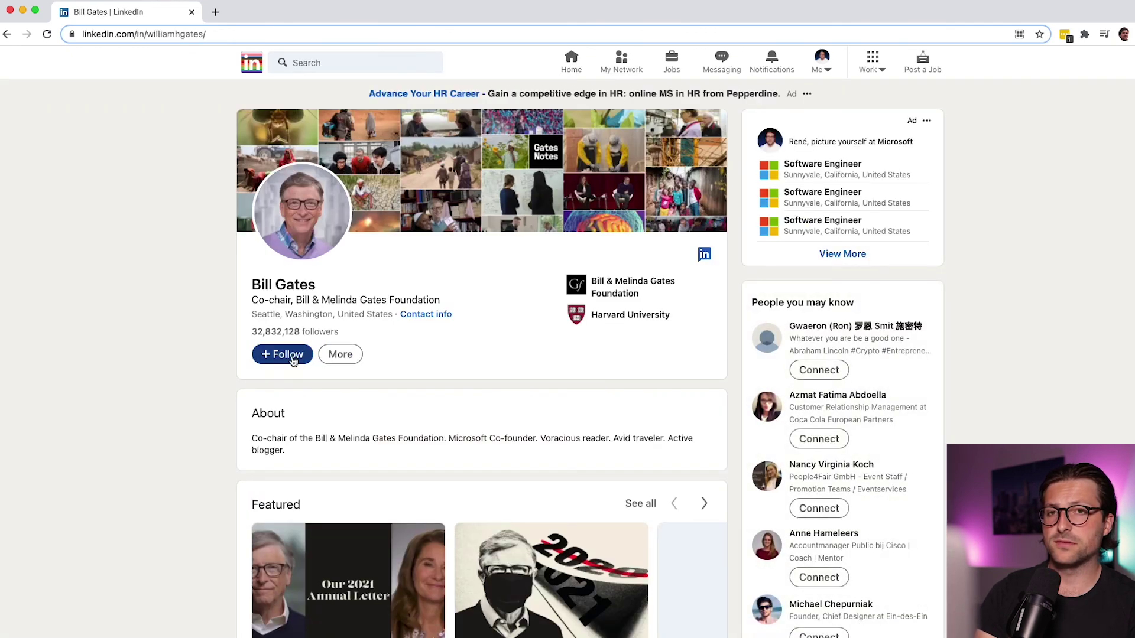
pyautogui.click(291, 359)
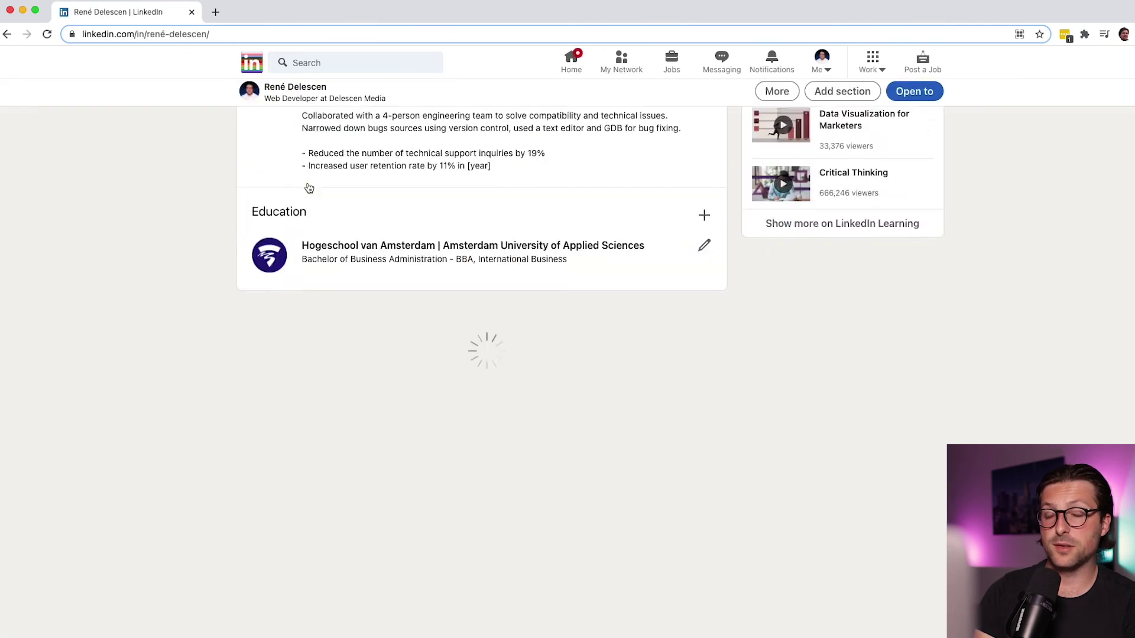
pyautogui.scroll(-2, 307, 187)
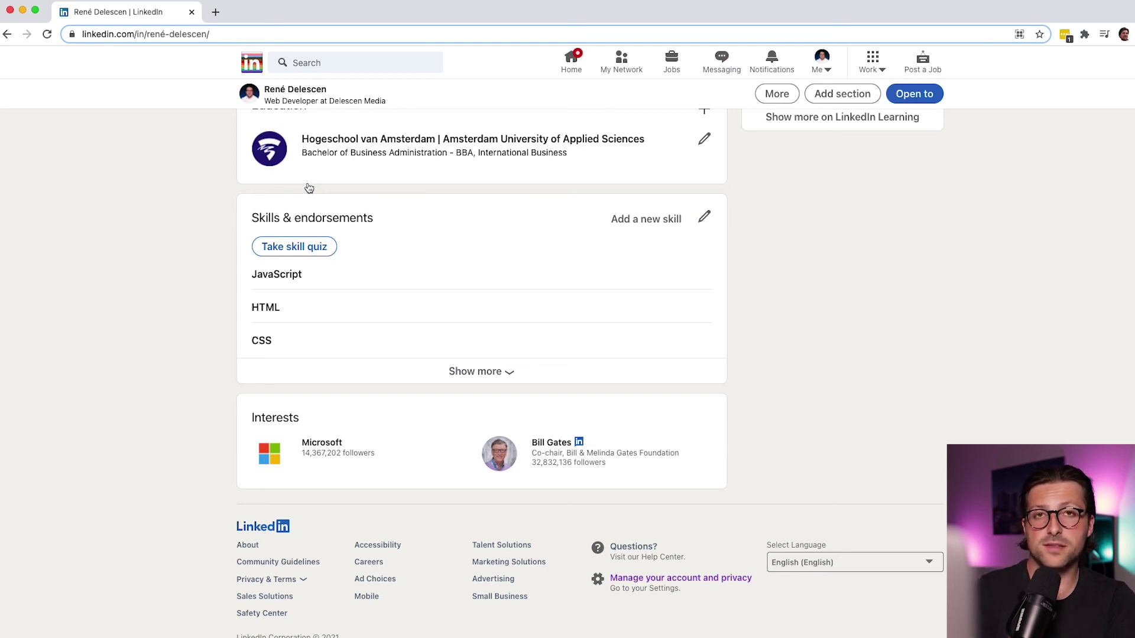
pyautogui.press('super+r')
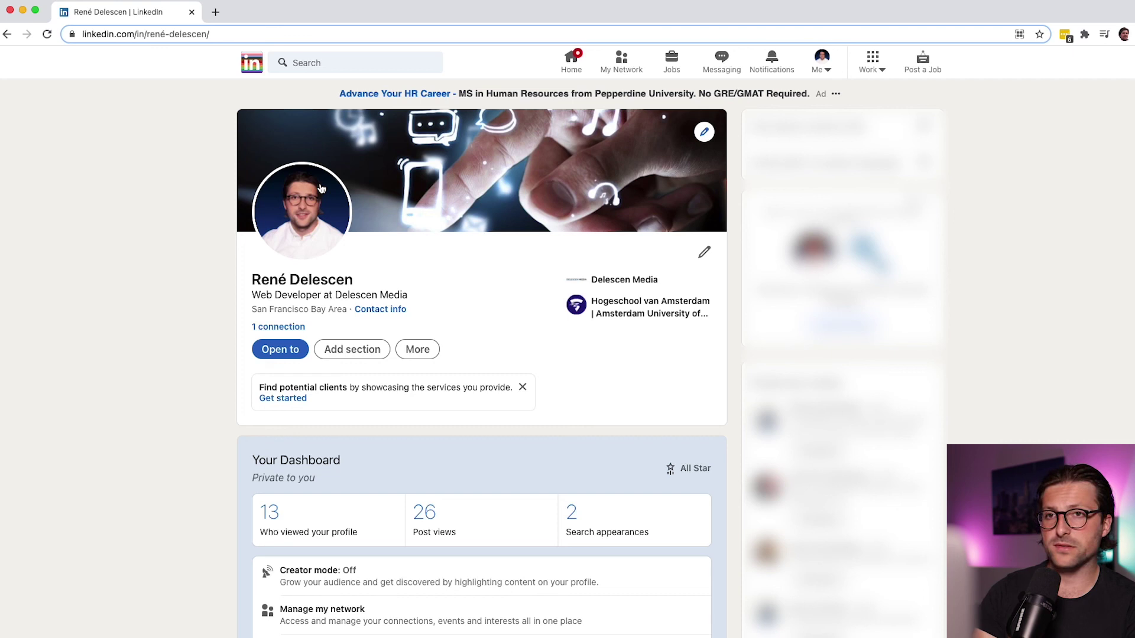
# - Set Open to Work preferences for Web Developer, San Francisco Bay Area, Full-time, visible to recruiters only
pyautogui.click(280, 350)
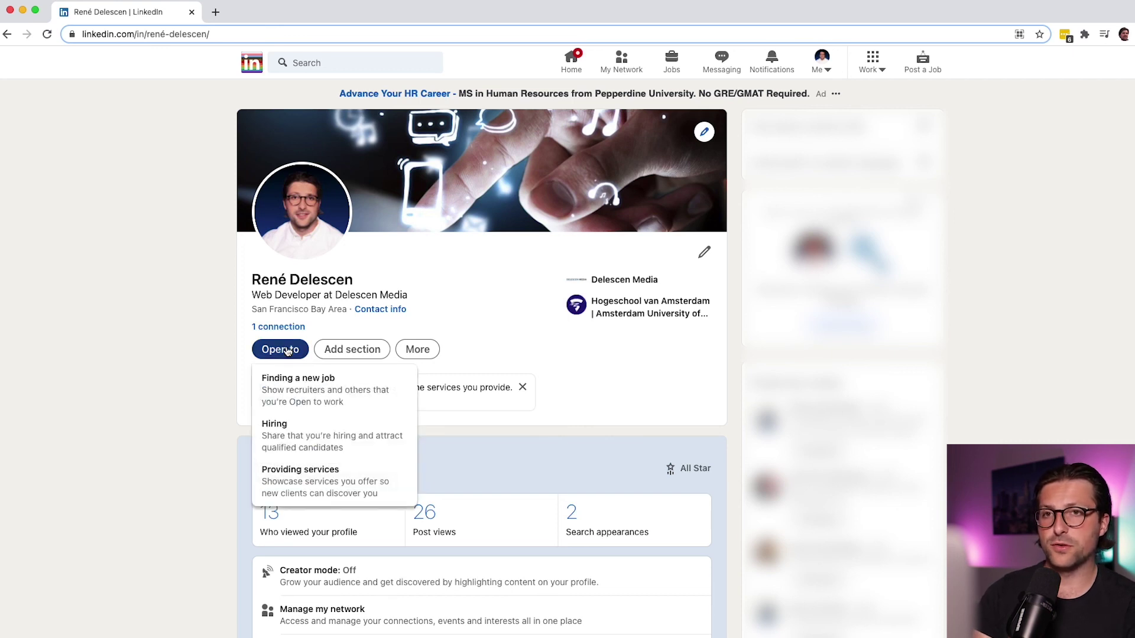
pyautogui.click(297, 391)
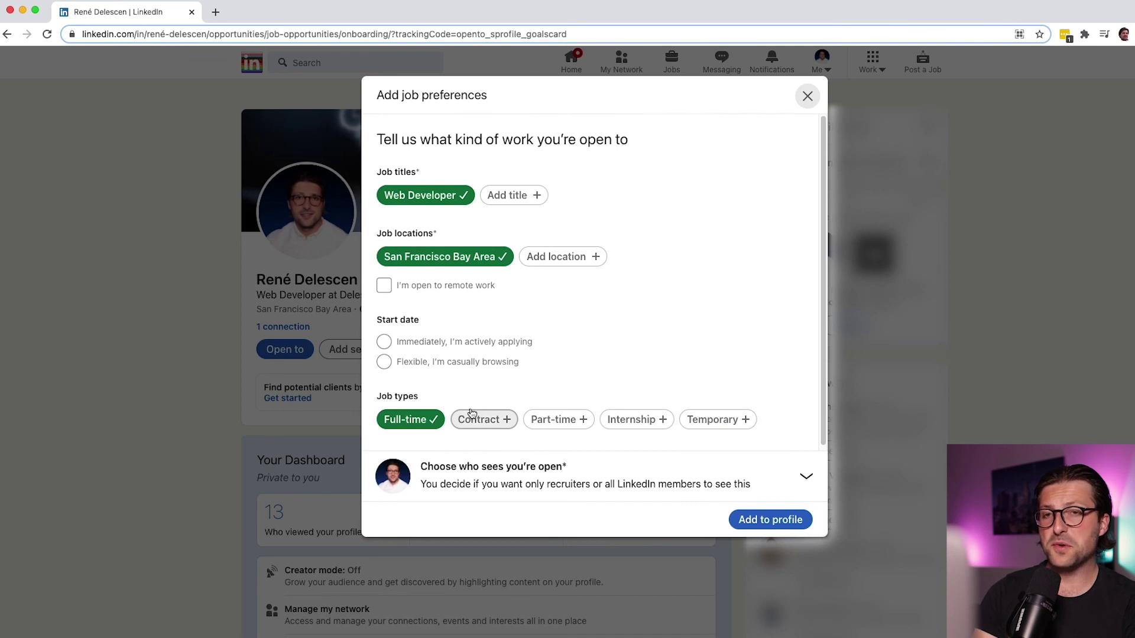
pyautogui.click(807, 480)
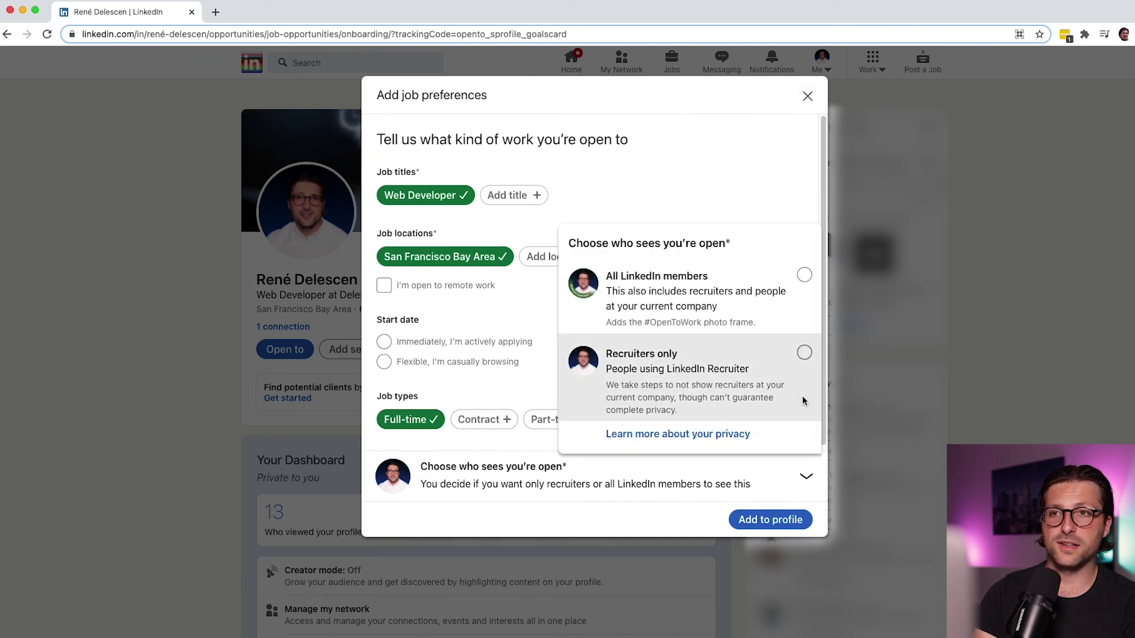
pyautogui.click(804, 353)
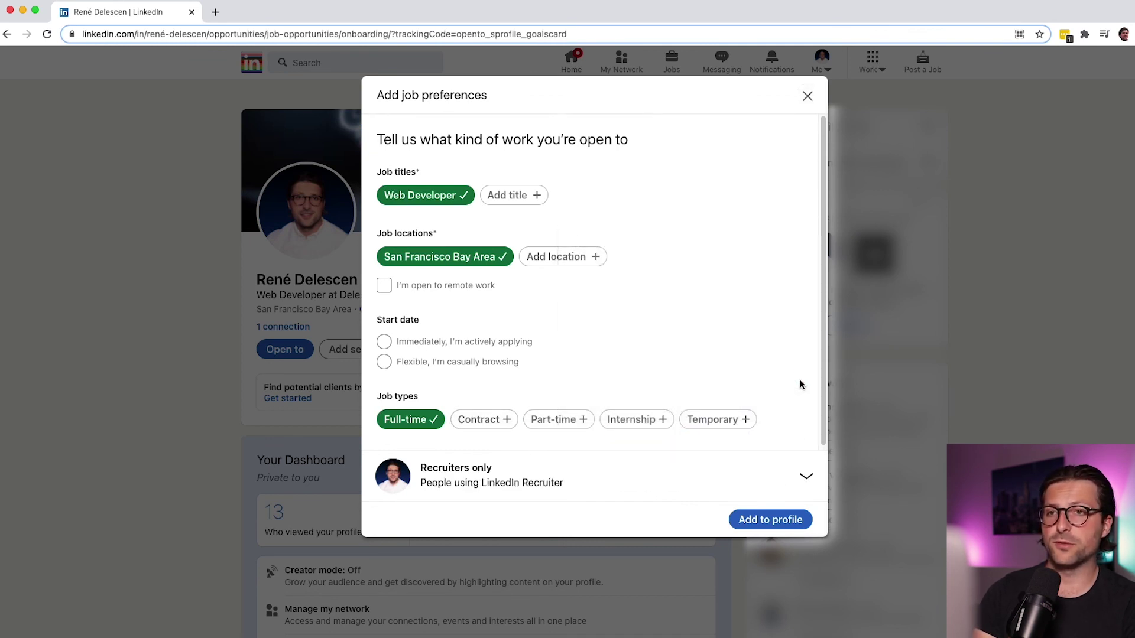